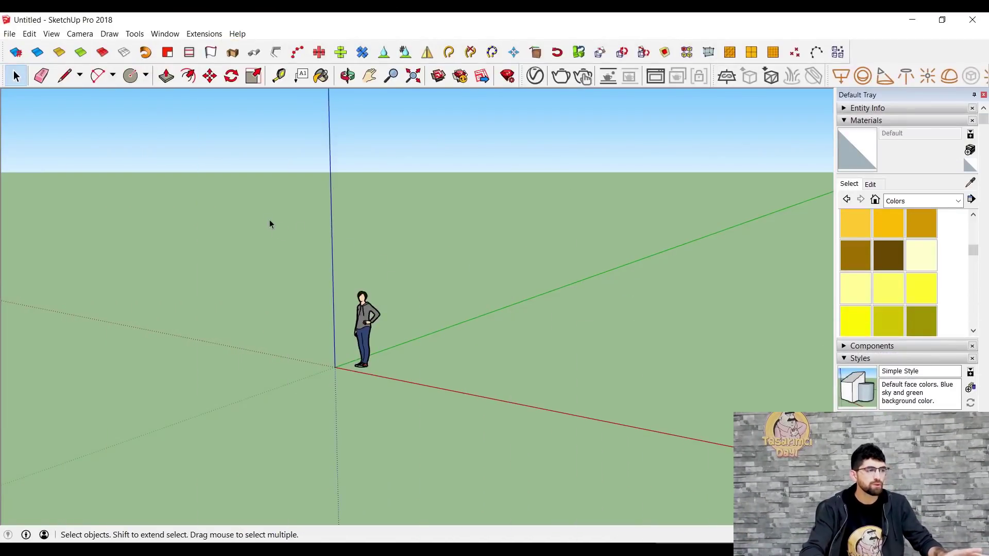
Delete the default standing person figure and orbit the view down onto the empty ground
left_click_drag(276, 265, 447, 410)
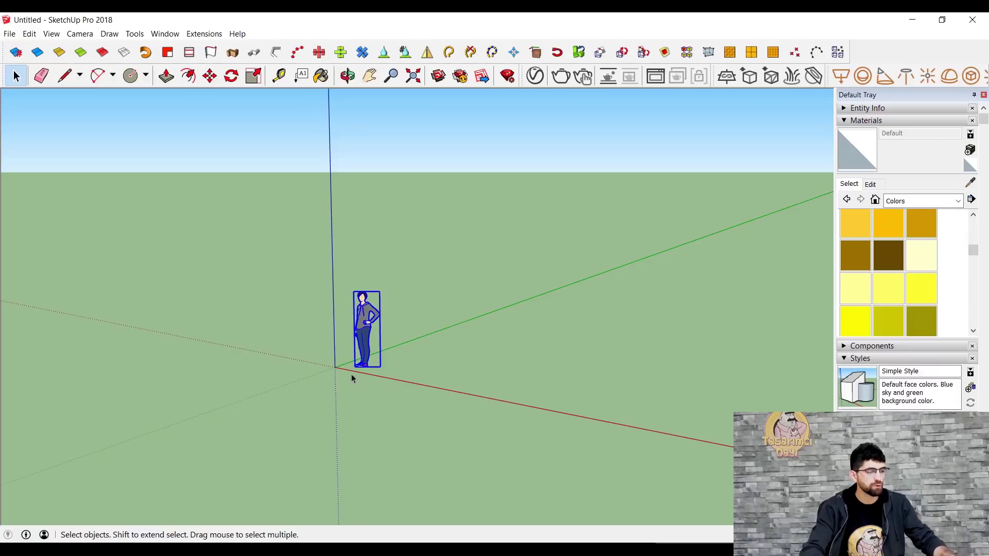
key("Delete")
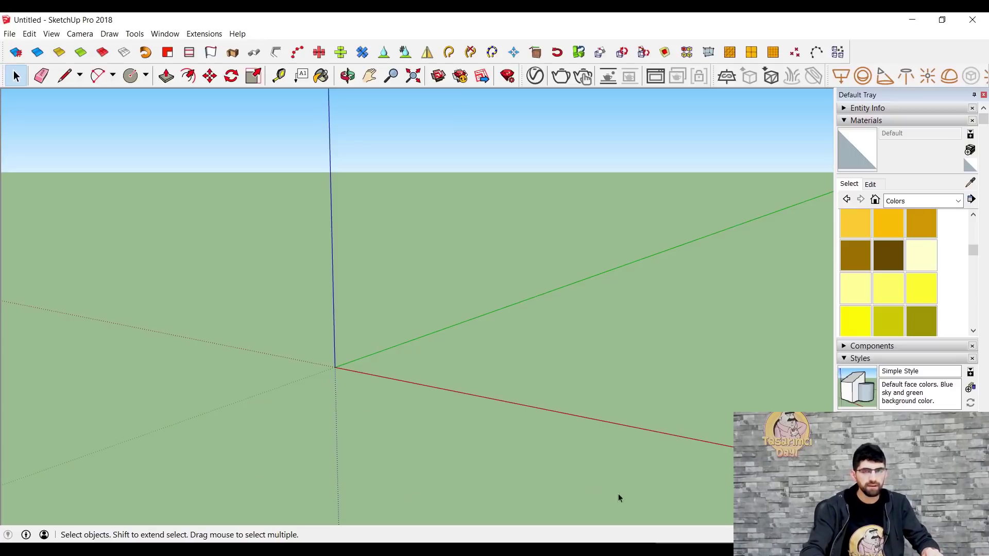
scroll(468, 422, "up", 1)
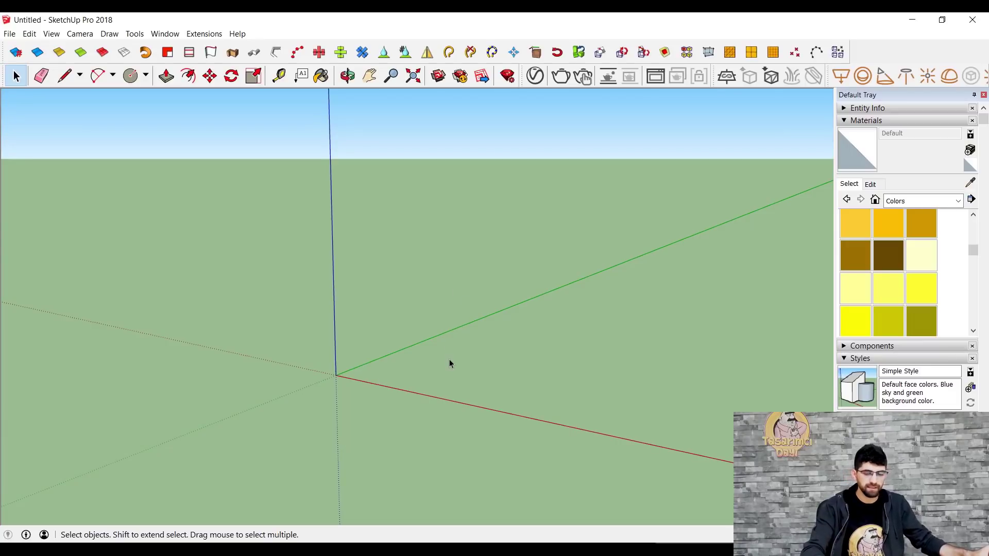
mouse_move(402, 404)
middle_mouse_down()
mouse_move(414, 349)
mouse_move(399, 395)
mouse_move(354, 393)
mouse_move(399, 388)
mouse_move(396, 402)
mouse_move(394, 366)
mouse_move(468, 331)
mouse_move(624, 374)
mouse_move(353, 349)
middle_mouse_up()
middle_click_drag(371, 304, 462, 345, "shift")
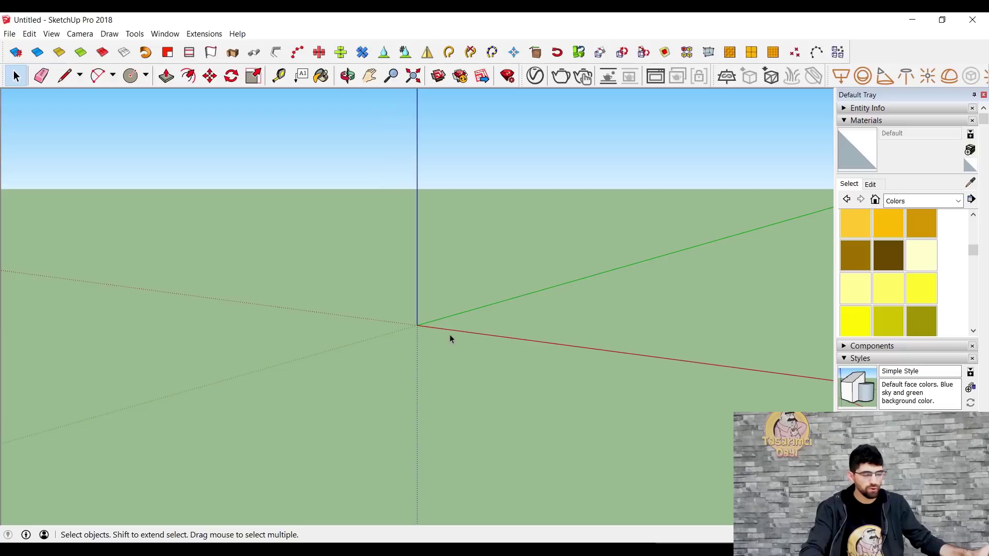
mouse_move(435, 335)
middle_mouse_down()
mouse_move(397, 344)
mouse_move(435, 341)
mouse_move(428, 372)
mouse_move(438, 348)
middle_mouse_up()
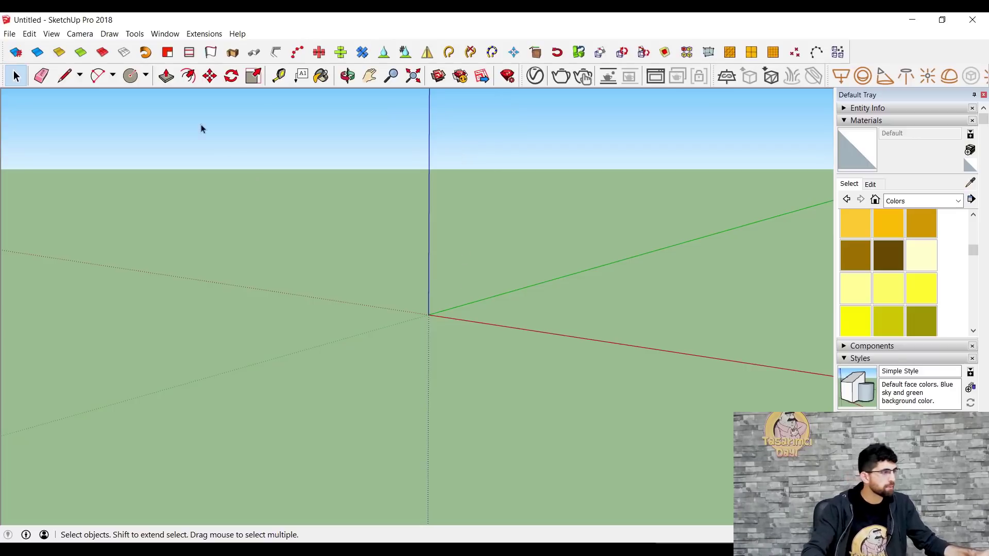
Draw a large rectangle on the ground starting at the origin
left_click(146, 75)
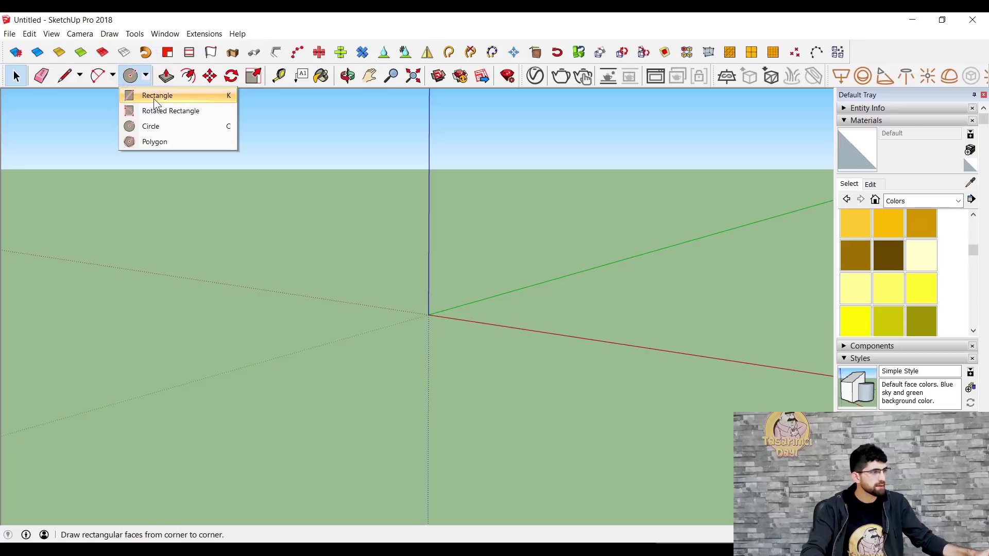
left_click(155, 97)
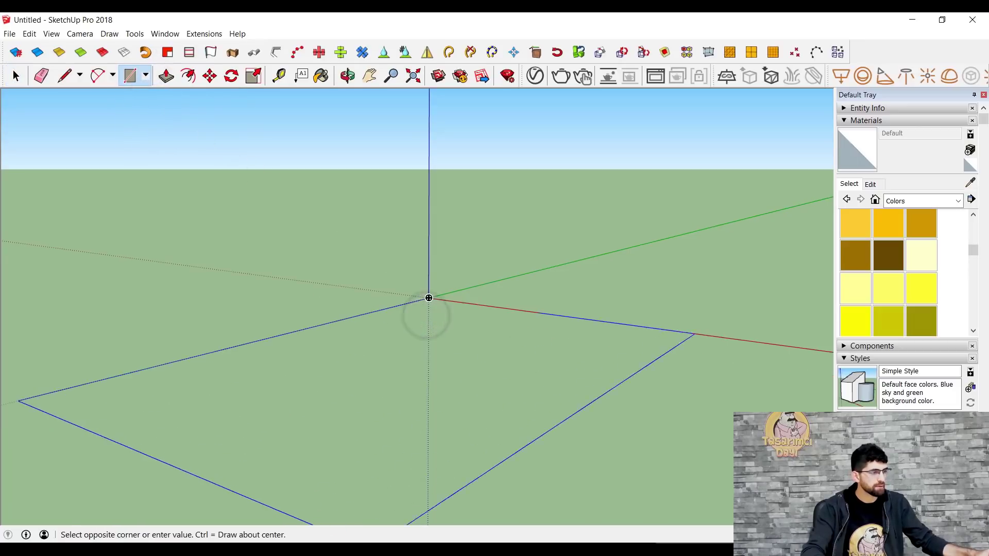
middle_click_drag(288, 492, 475, 508)
left_click(470, 515)
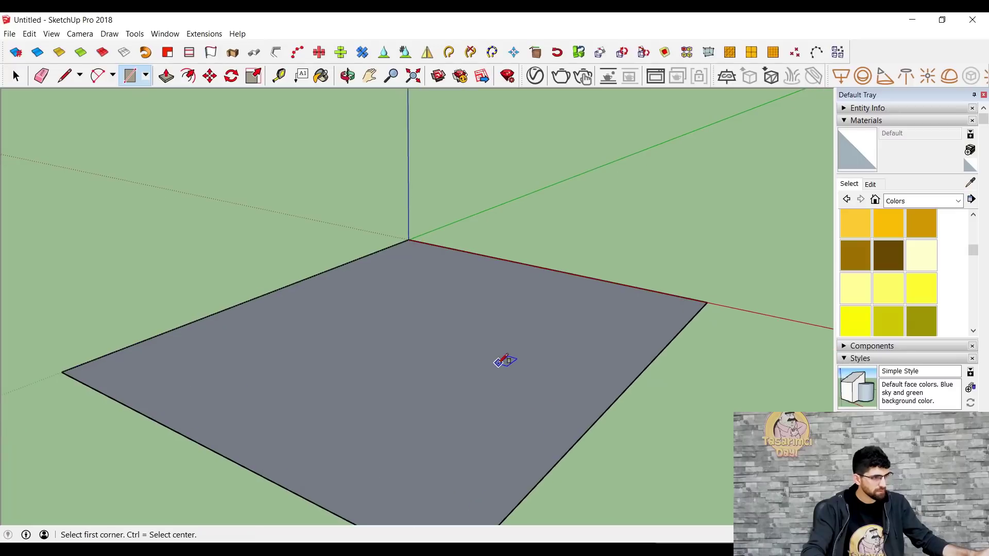
mouse_move(510, 370)
middle_mouse_down()
mouse_move(503, 360)
mouse_move(563, 335)
middle_mouse_up()
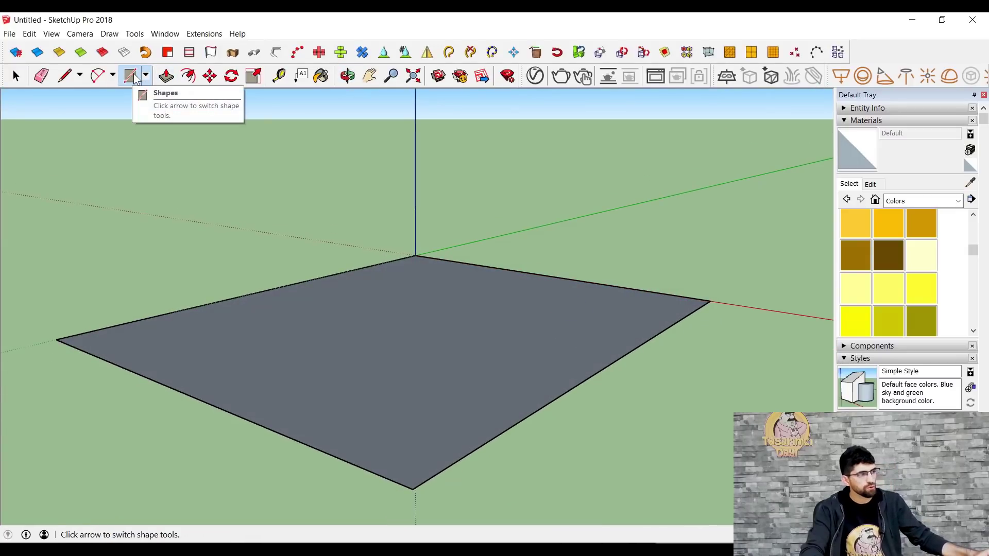
Push/Pull the rectangle up slightly into a thin slab
left_click(165, 80)
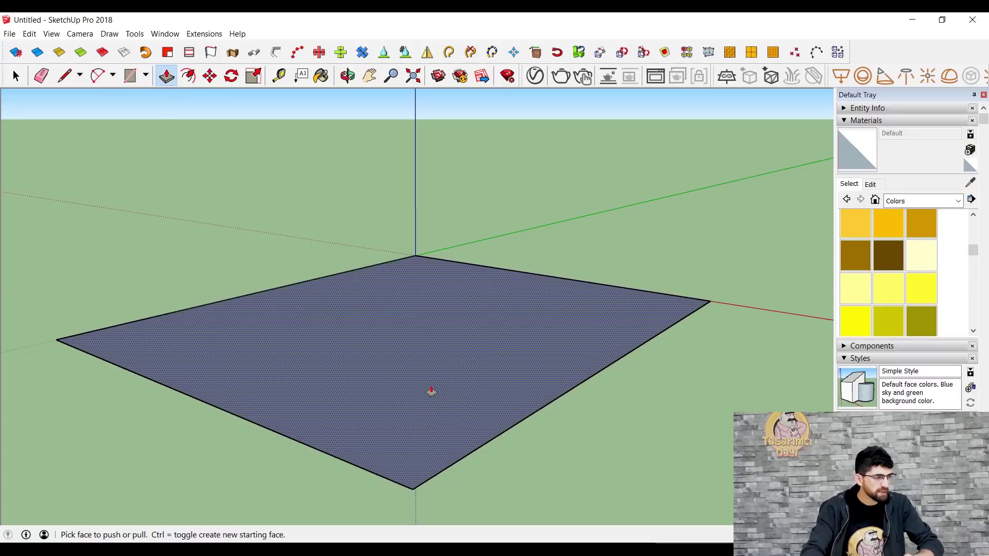
left_click(448, 364)
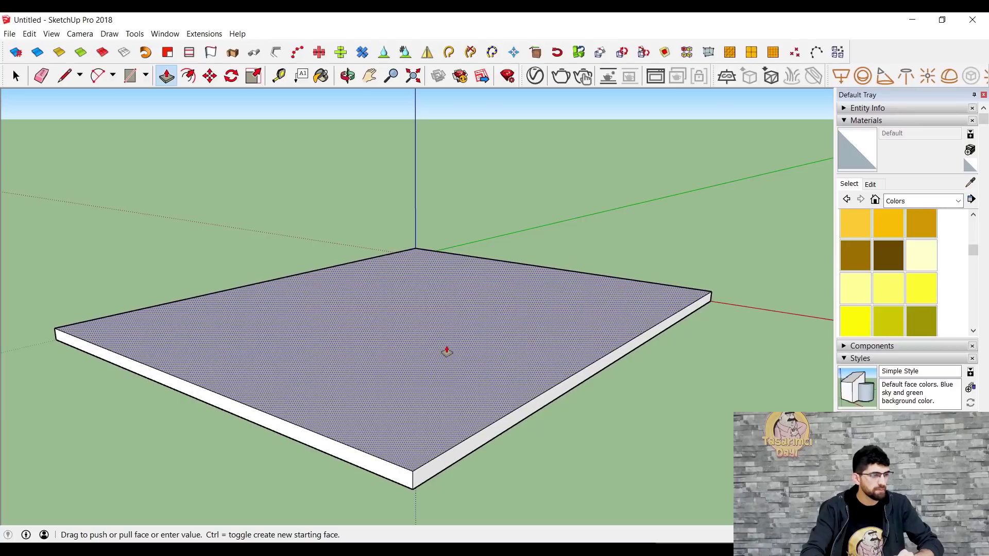
left_click(447, 351)
mouse_move(446, 346)
middle_mouse_down()
mouse_move(537, 299)
mouse_move(596, 409)
middle_mouse_up()
scroll(466, 330, "up", 3)
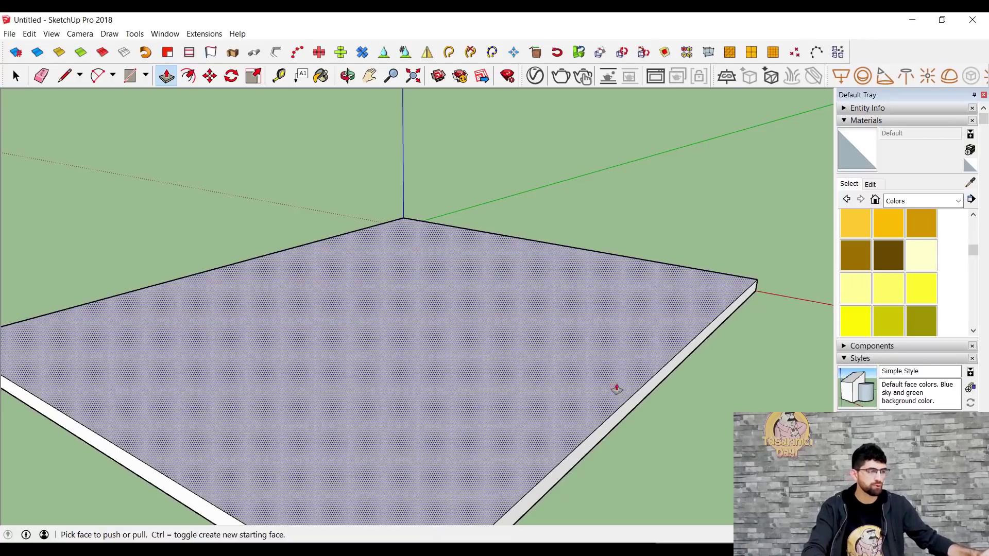
scroll(472, 345, "down", 4)
left_click(16, 76)
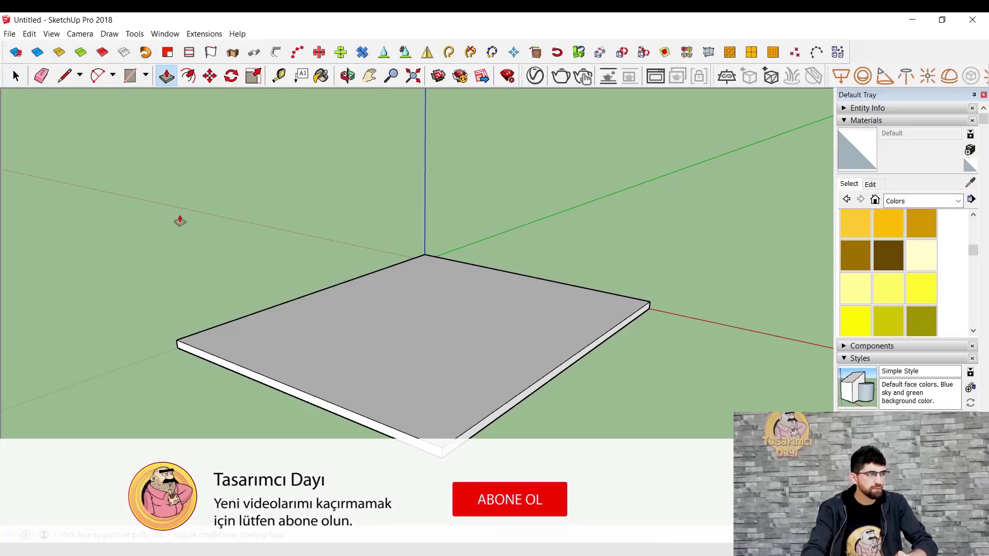
left_click(16, 76)
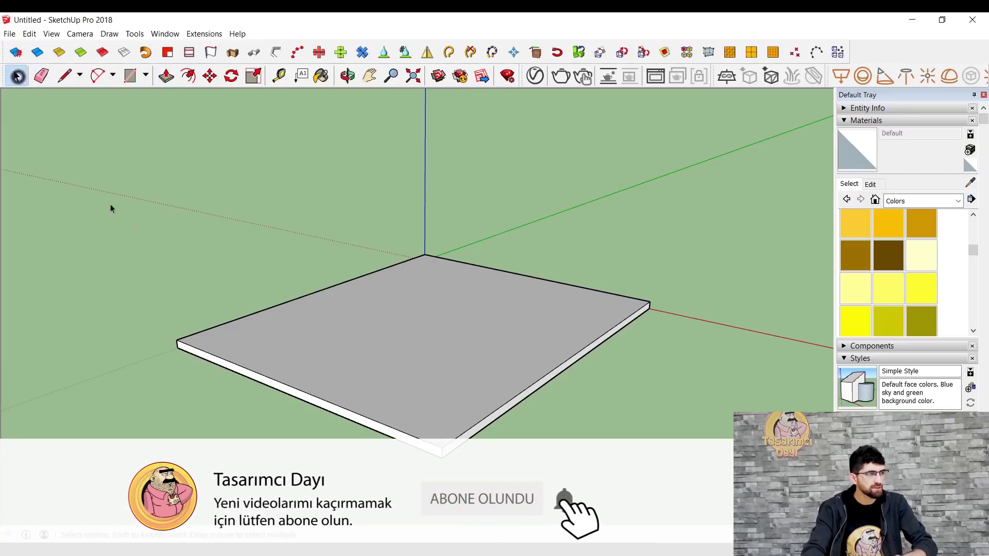
Box-select the whole ground slab and turn it into one group with Make Group
mouse_move(102, 171)
left_mouse_down()
mouse_move(341, 385)
mouse_move(718, 463)
left_mouse_up()
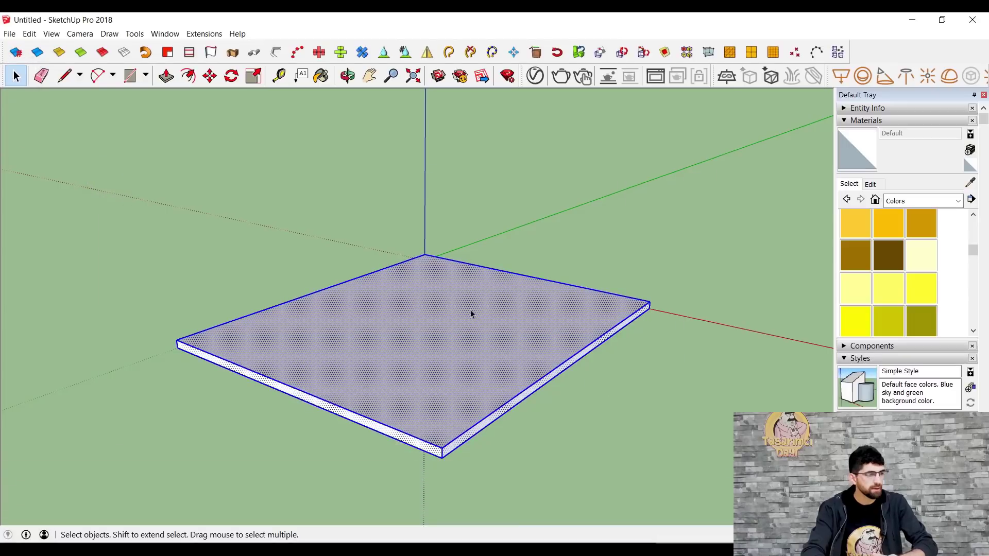
right_click(430, 293)
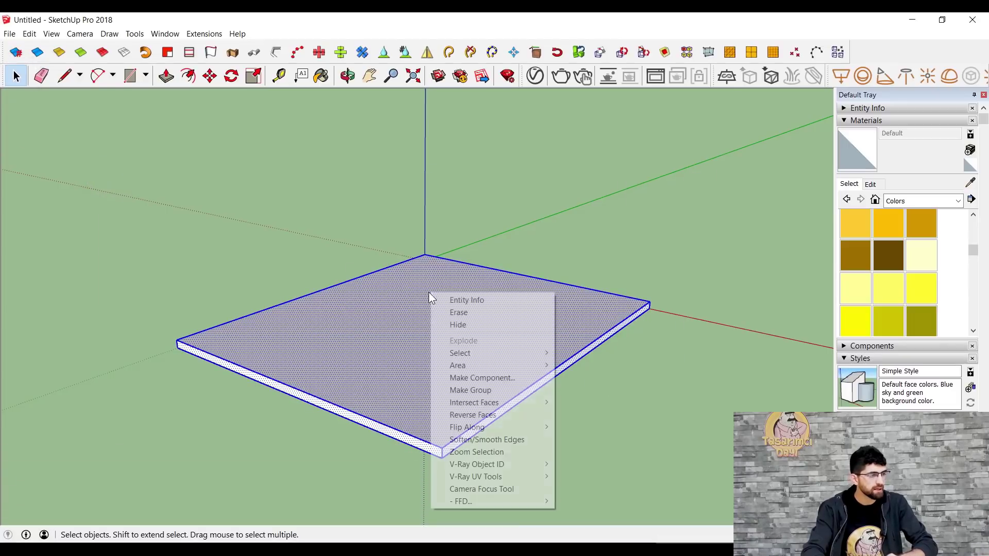
left_click(499, 390)
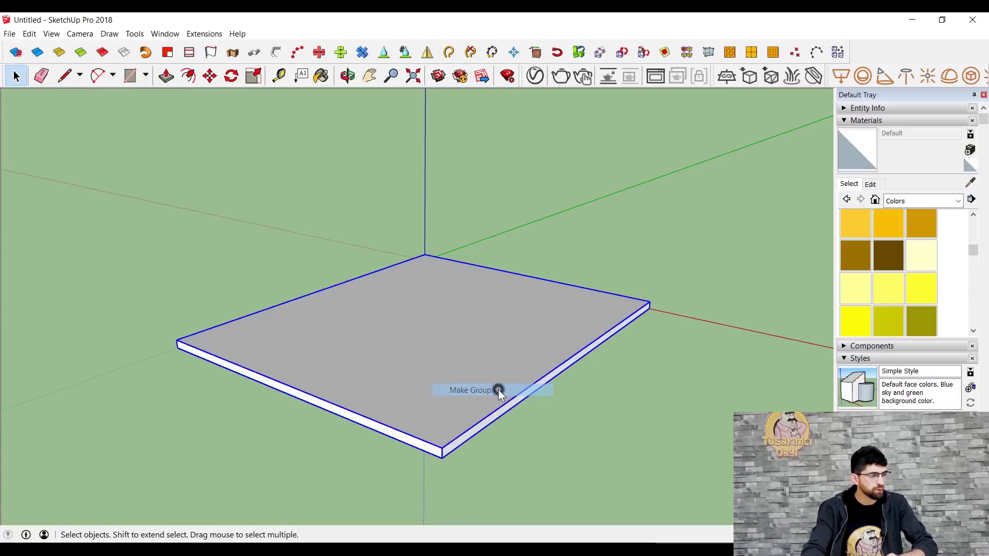
left_click(603, 405)
left_click(483, 373)
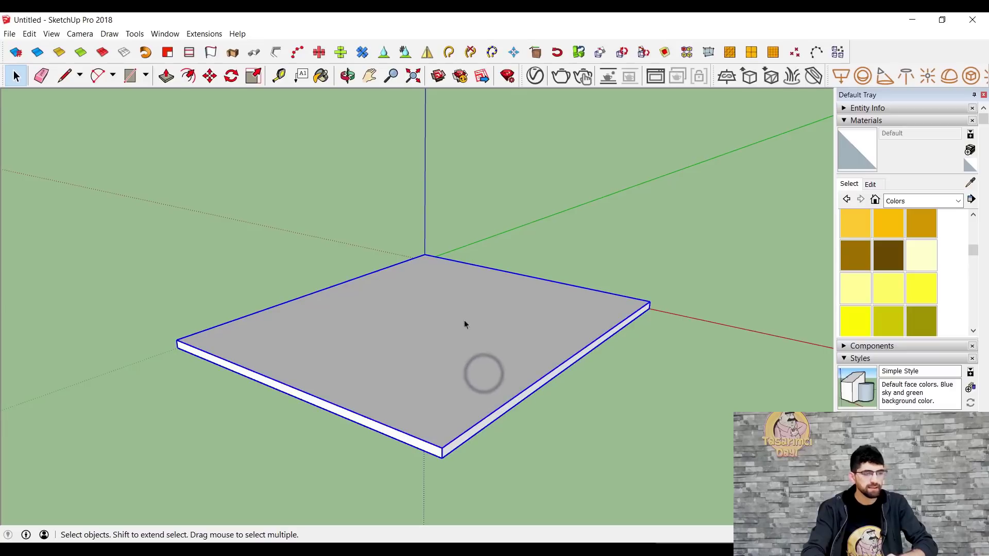
scroll(363, 288, "up", 5)
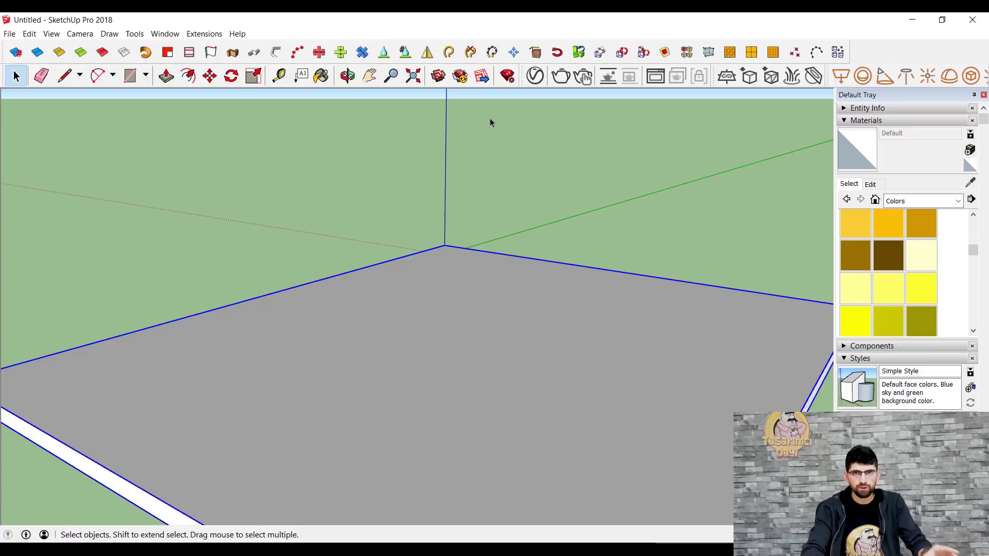
Search 3D Warehouse for 'home' and load the SHOP garage model into the scene
left_click(439, 78)
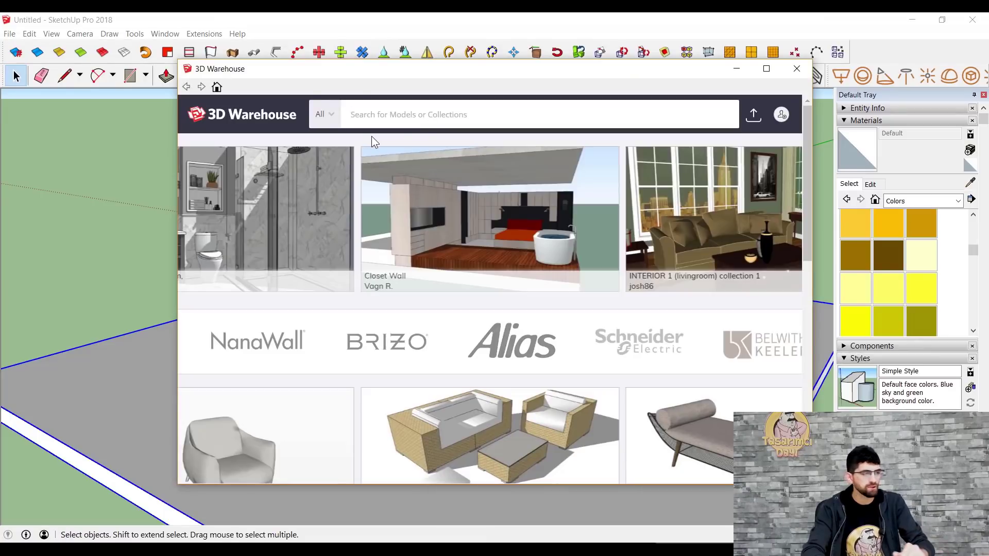
type("home")
key("Return")
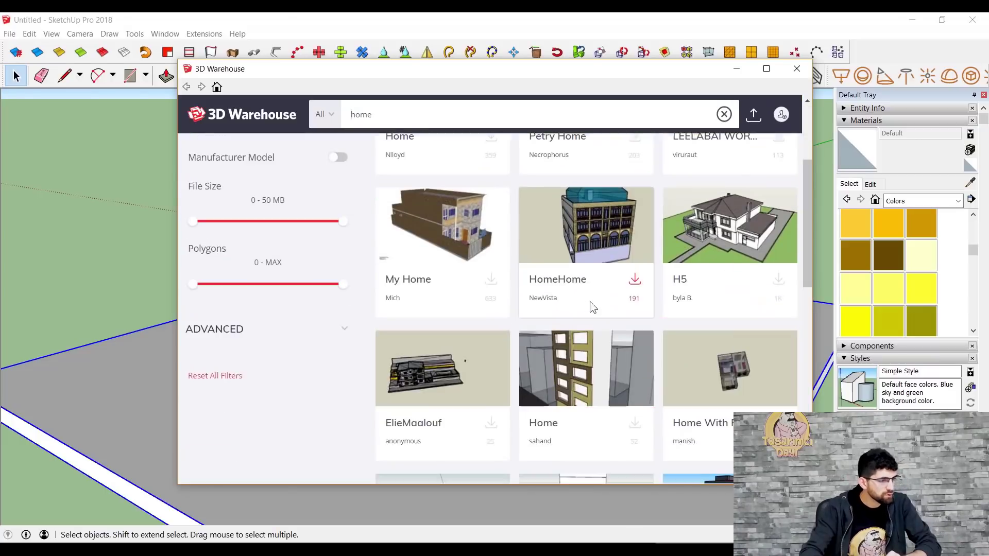
scroll(589, 301, "down", 3)
scroll(576, 295, "down", 3)
scroll(587, 279, "down", 2)
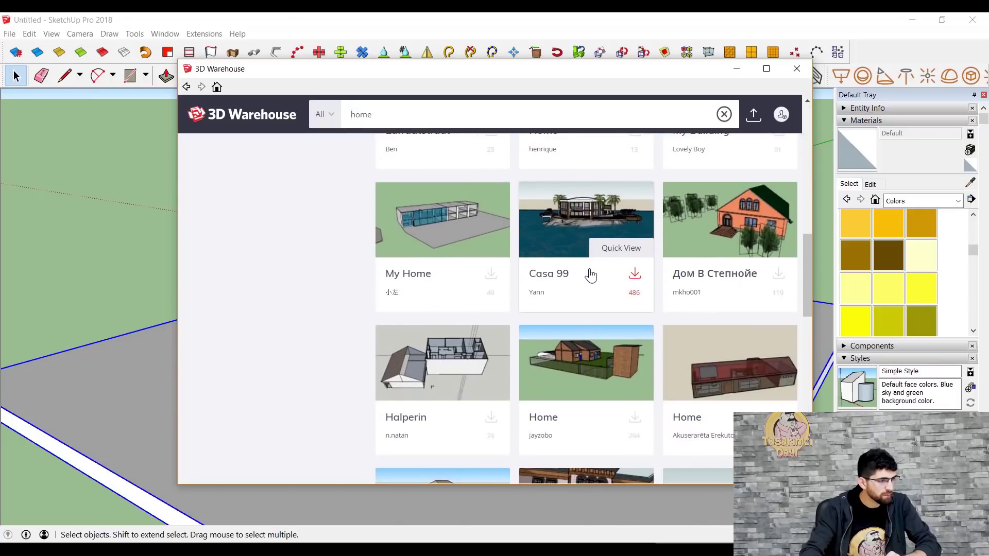
scroll(589, 273, "down", 2)
scroll(595, 266, "down", 2)
scroll(596, 266, "down", 1)
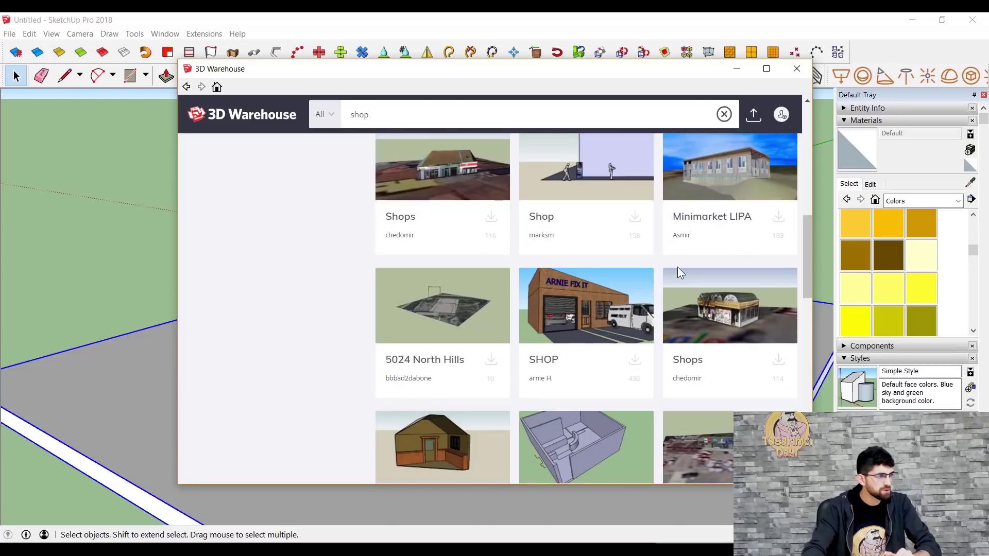
mouse_move(586, 324)
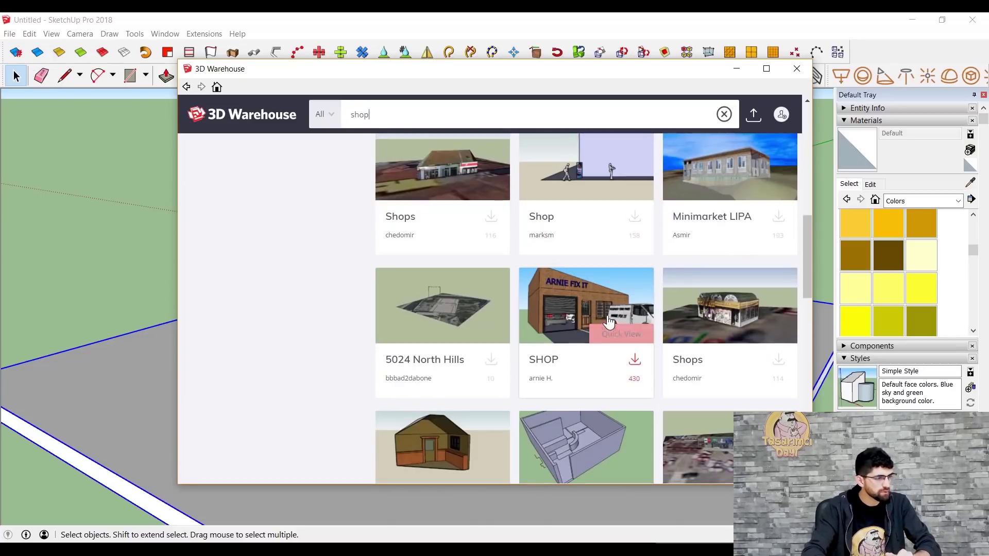
left_click(634, 360)
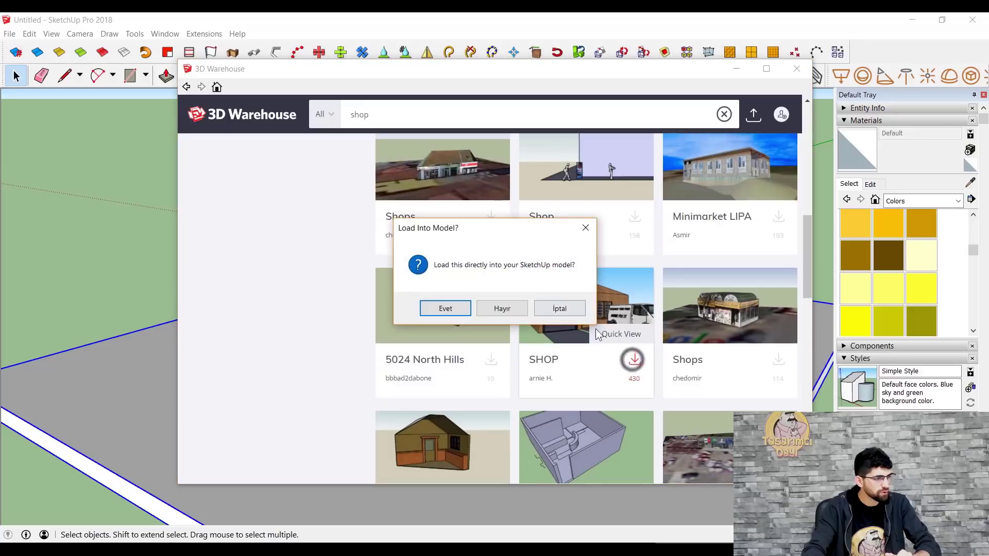
left_click(456, 308)
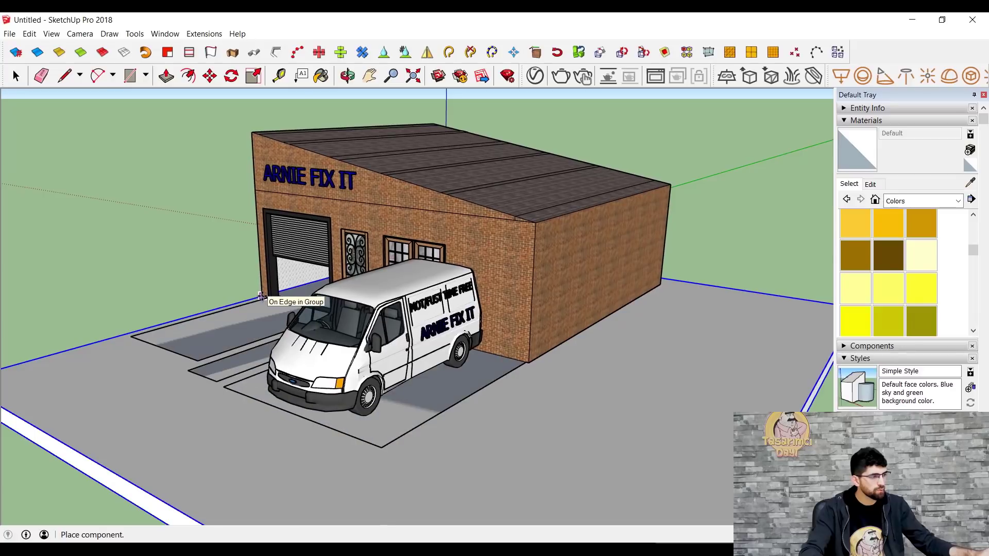
Place the garage model at the slab's corner and rotate it into position
left_click(262, 296)
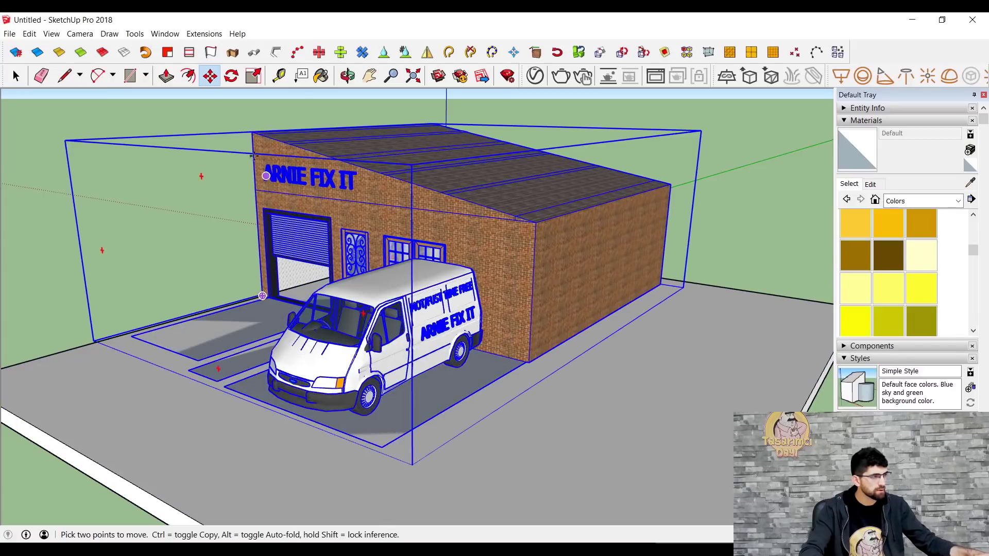
left_click(235, 81)
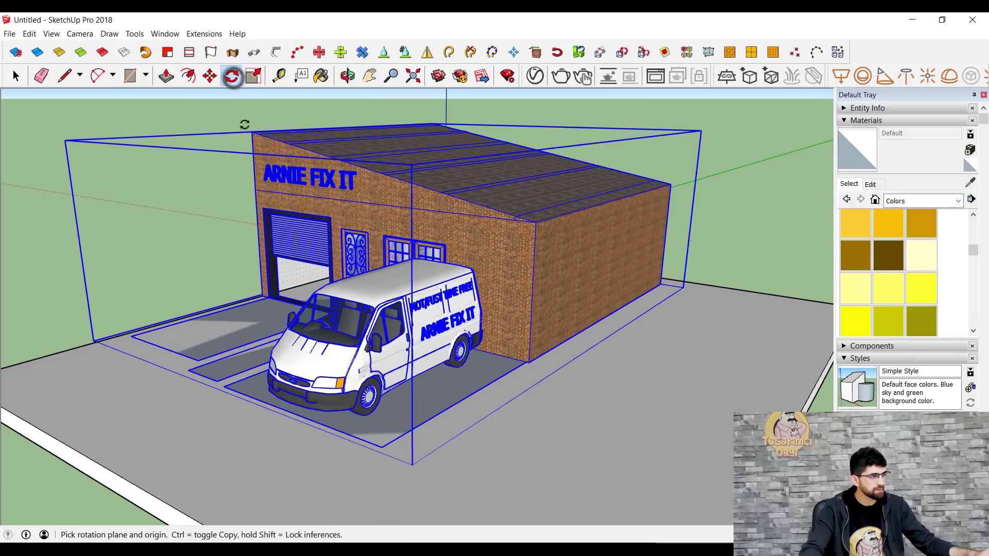
left_click(567, 367)
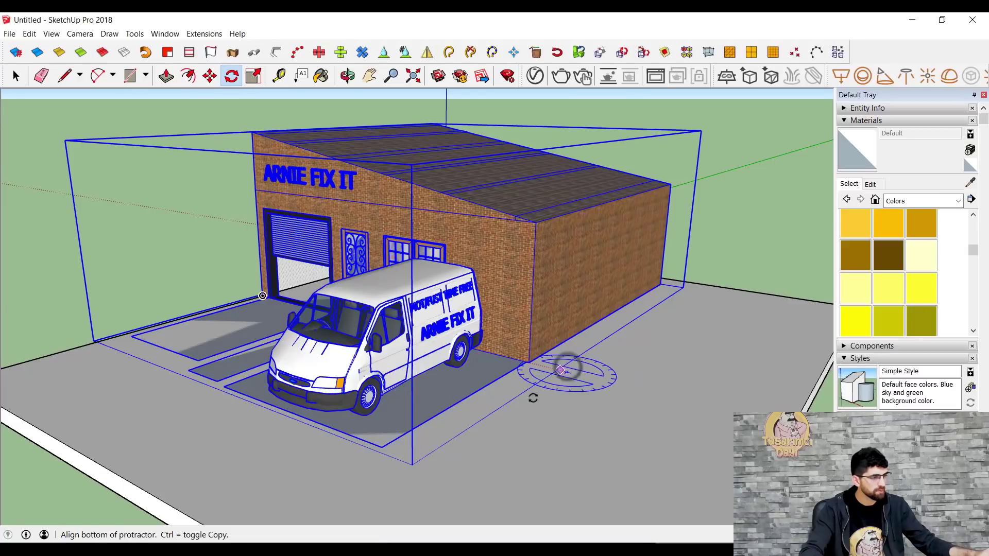
left_click(421, 469)
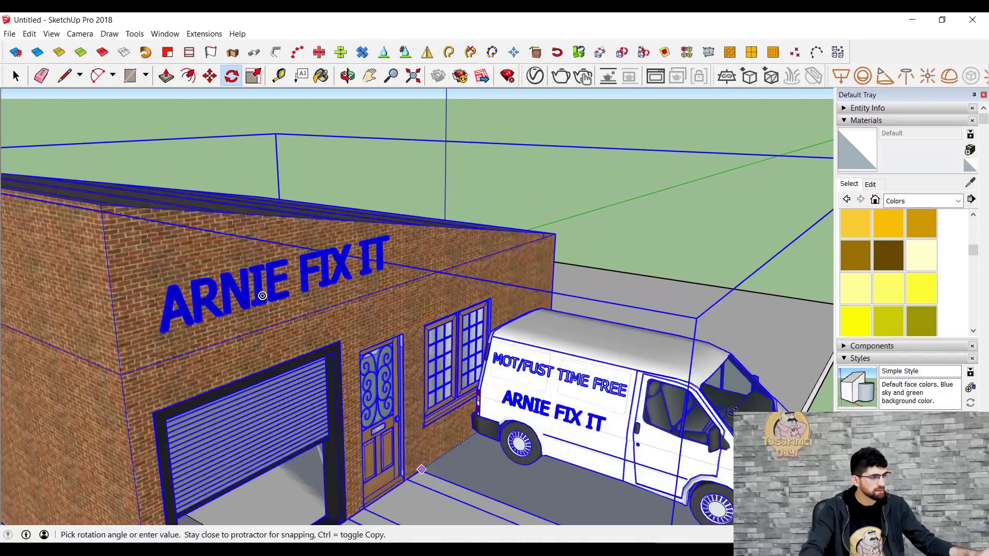
left_click(262, 296)
mouse_move(262, 296)
middle_mouse_down()
mouse_move(512, 350)
mouse_move(292, 121)
middle_mouse_up()
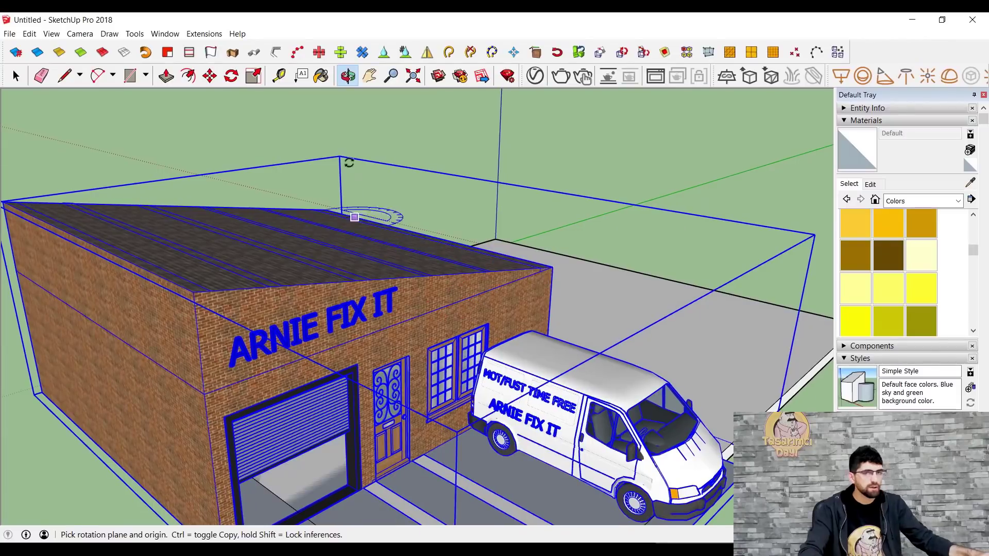
key("space")
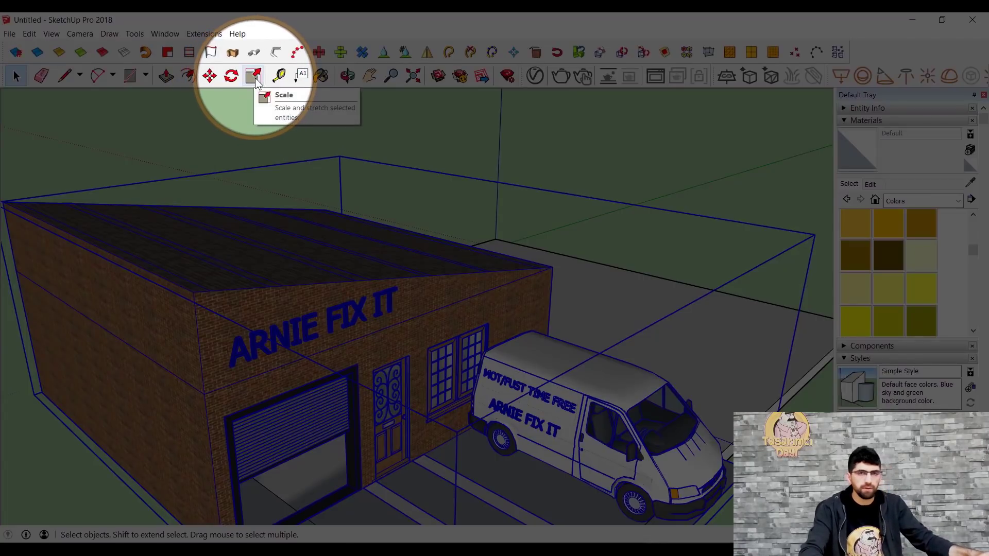
Scale the garage-and-van model down by dragging a corner grip inward
left_click(253, 79)
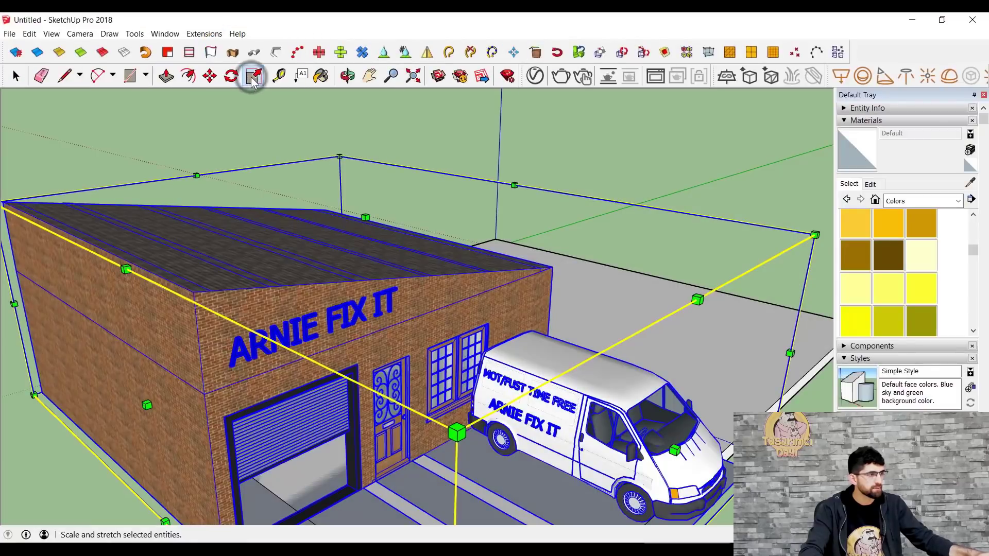
mouse_move(457, 432)
left_mouse_down()
mouse_move(398, 285)
mouse_move(363, 319)
mouse_move(356, 315)
left_mouse_up()
scroll(350, 314, "up", 3)
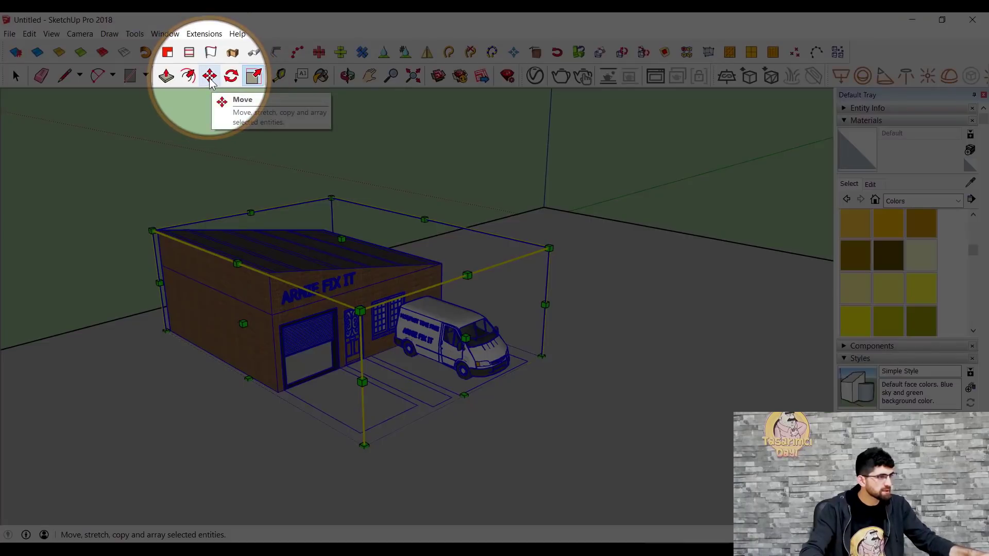
left_click(210, 77)
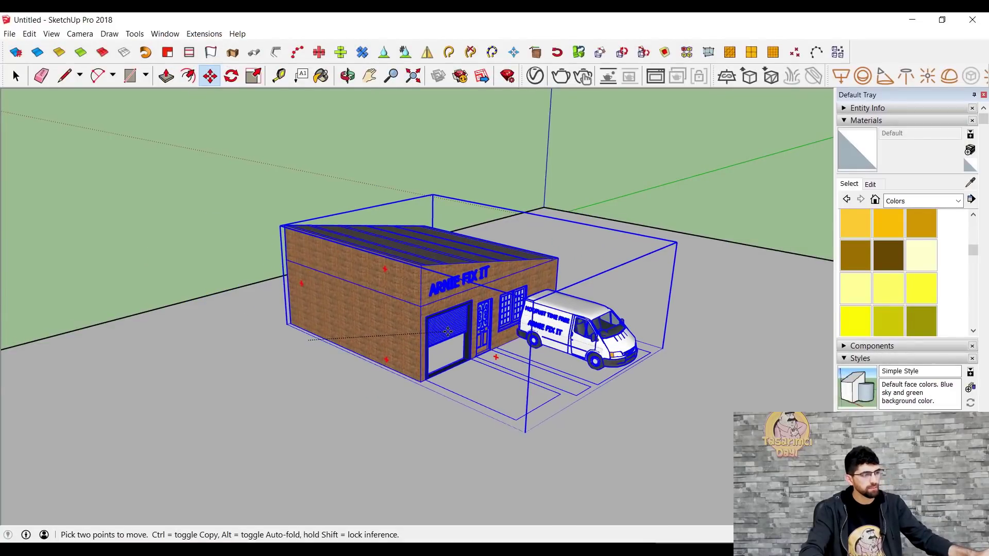
scroll(447, 332, "up", 3)
middle_click_drag(448, 331, 561, 344)
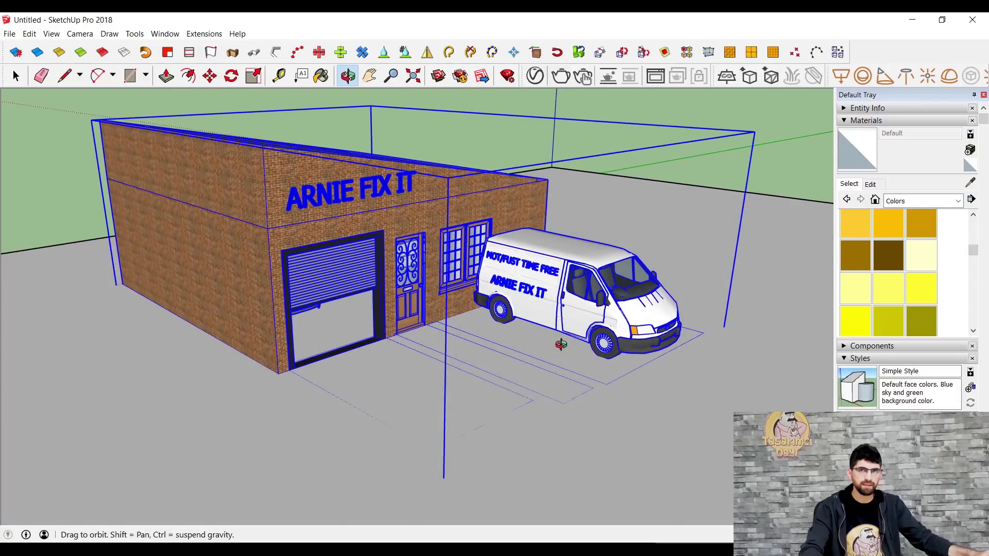
Clear the selection and open the model group for editing
key("ctrl+t")
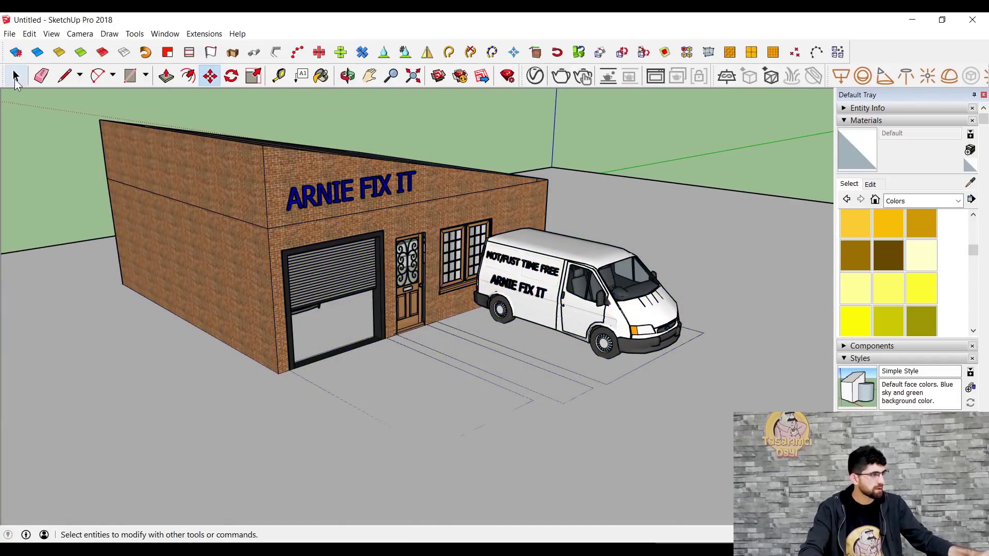
left_click(16, 77)
double_click(412, 389)
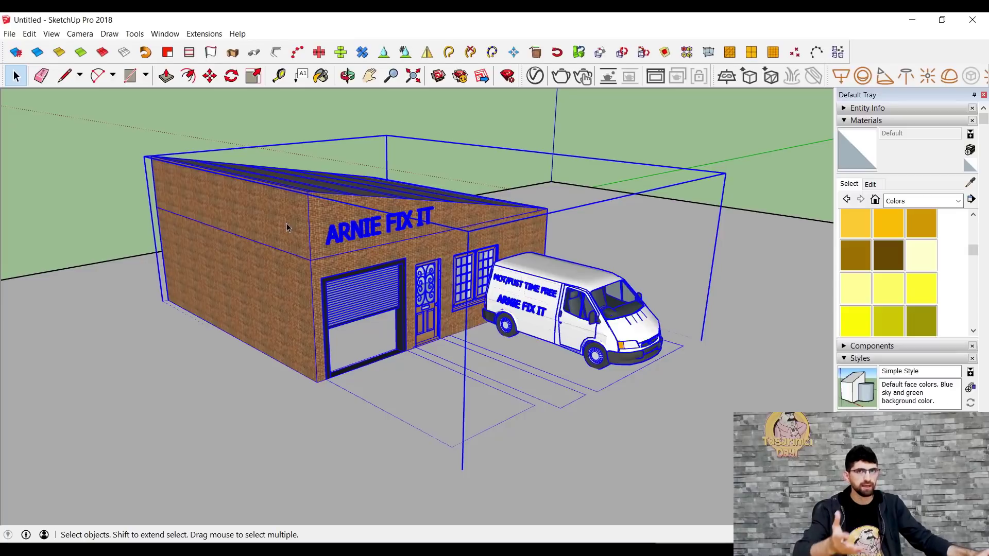
scroll(344, 311, "down", 1)
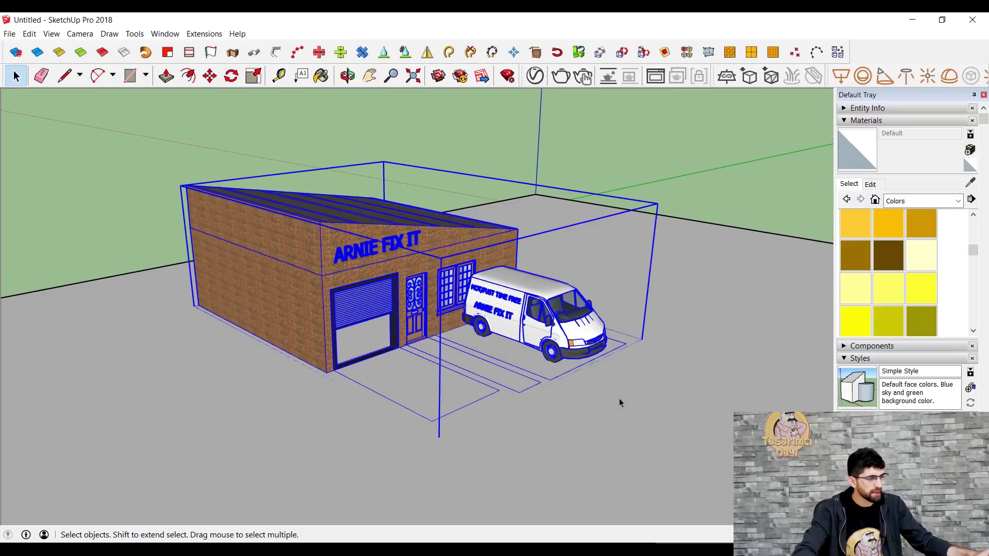
Paint the ground with the Brick Colored Blue material
left_click(647, 387)
middle_click_drag(663, 395, 653, 386)
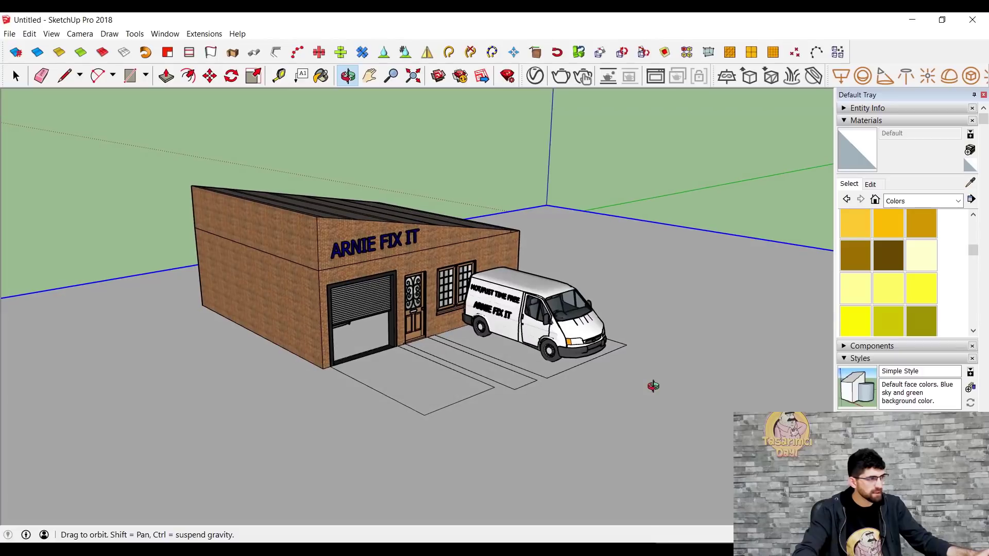
key("space")
left_click(322, 77)
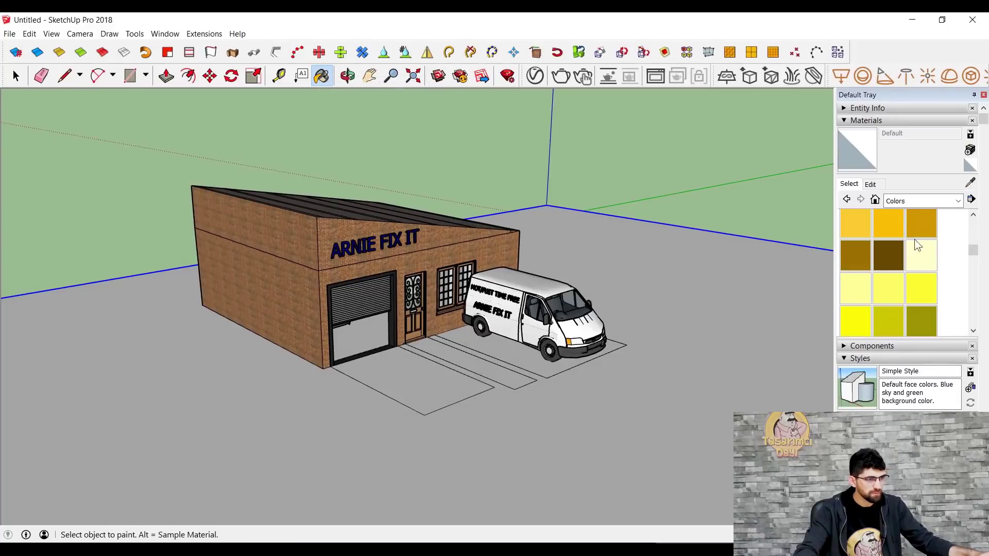
left_click(911, 200)
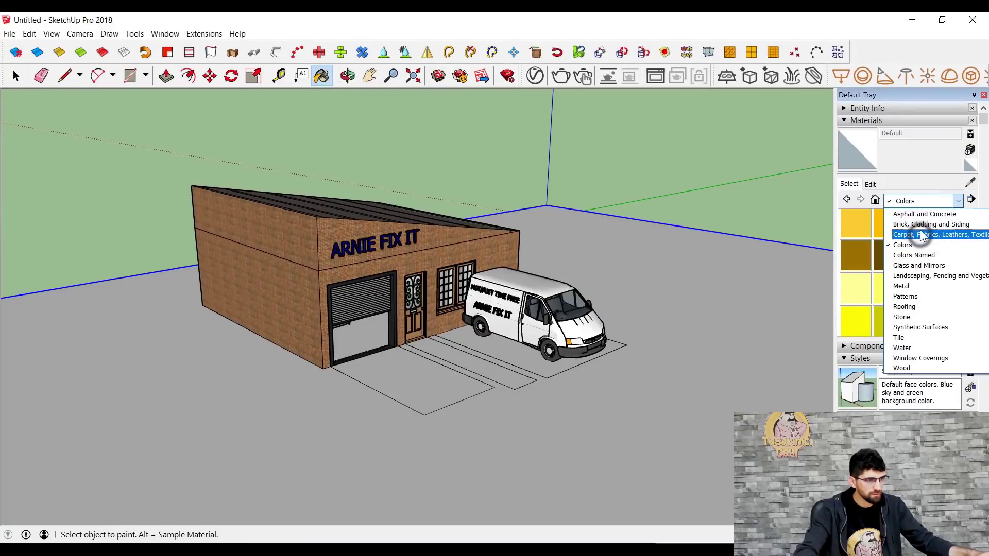
left_click(919, 233)
left_click(916, 221)
left_click(921, 200)
left_click(912, 225)
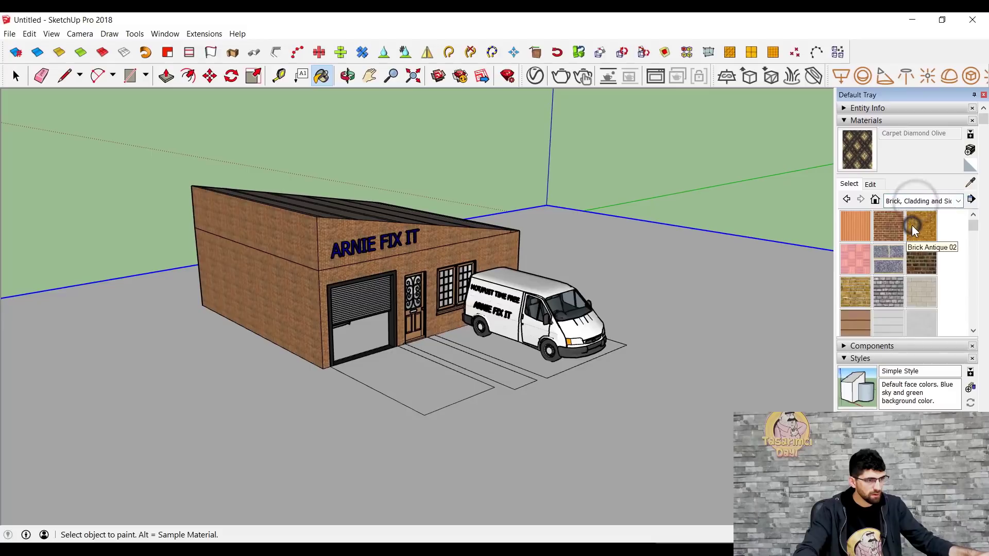
left_click(888, 261)
left_click(731, 348)
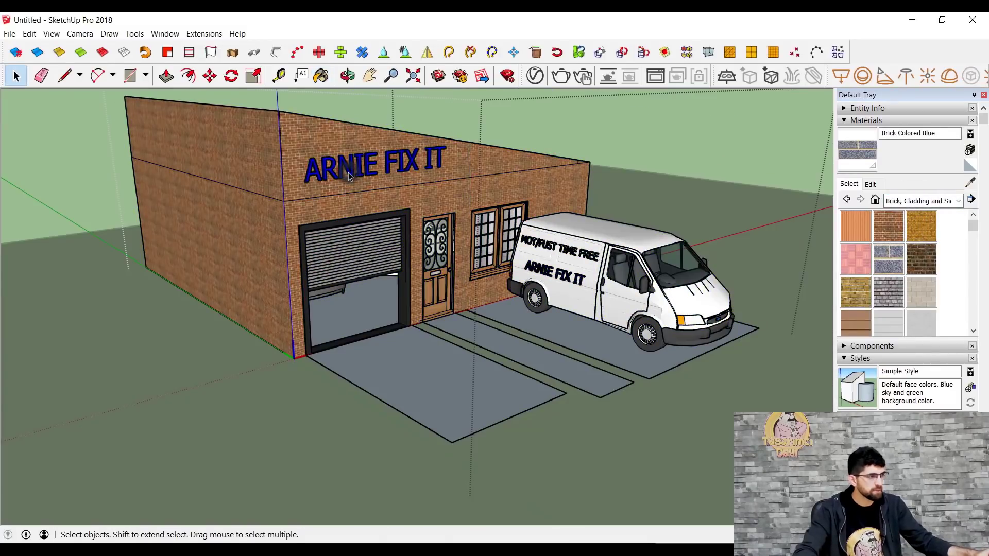
Remove the ARNIE FIX IT lettering from the garage wall and select the van's lettering
left_click(349, 173)
key("ctrl+x")
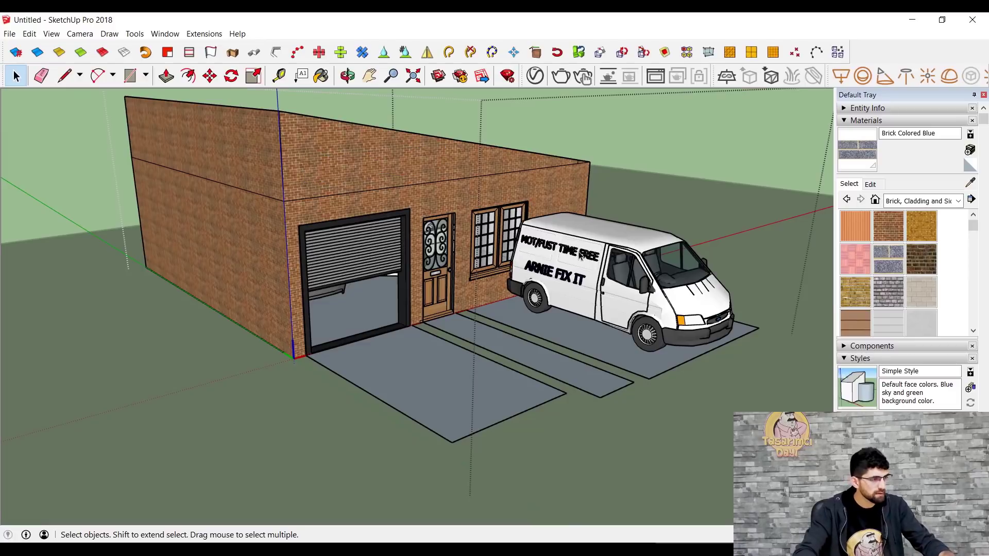
key("ctrl+v")
left_click(570, 279)
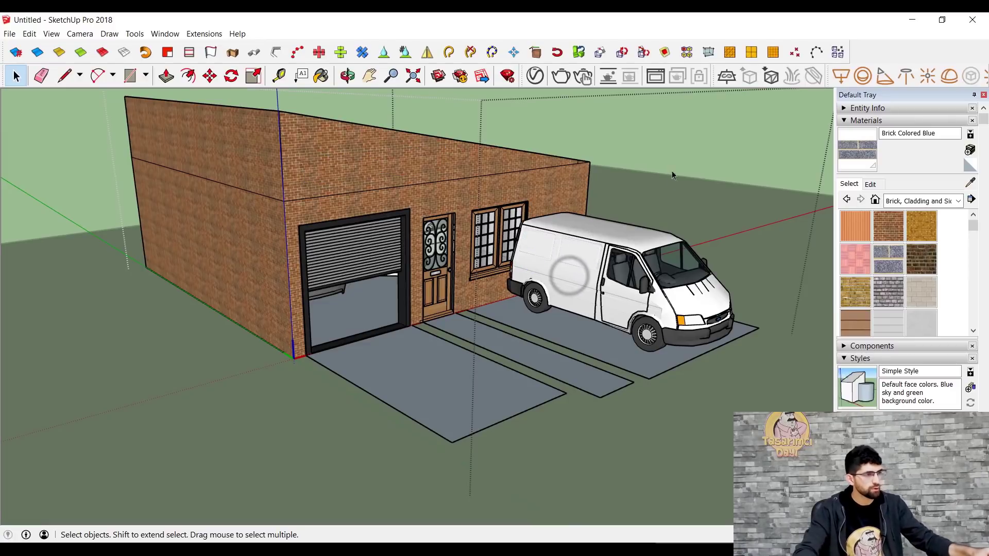
scroll(448, 364, "up", 2)
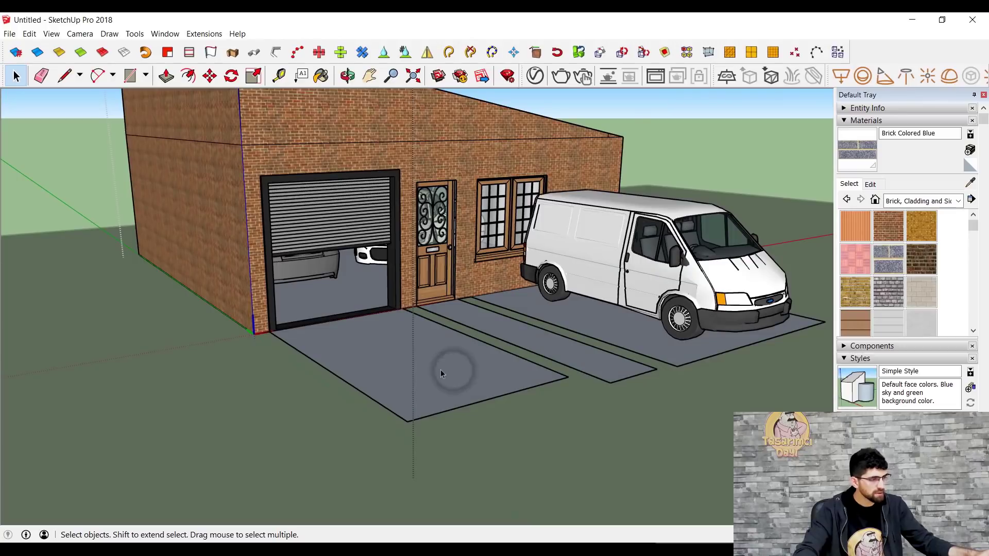
Paint the garage floor with the Modern Siding wood material
left_click(433, 363)
left_click(545, 343)
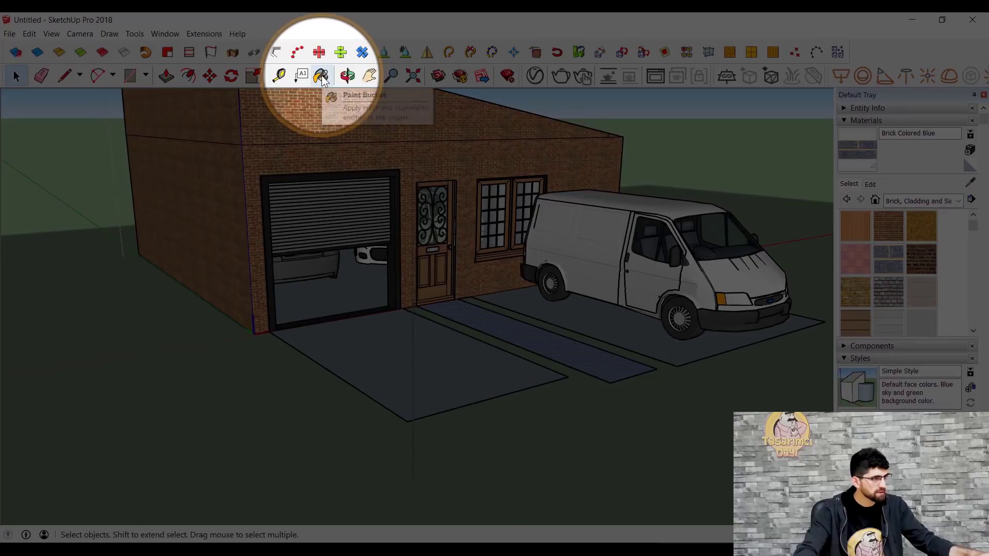
left_click(321, 75)
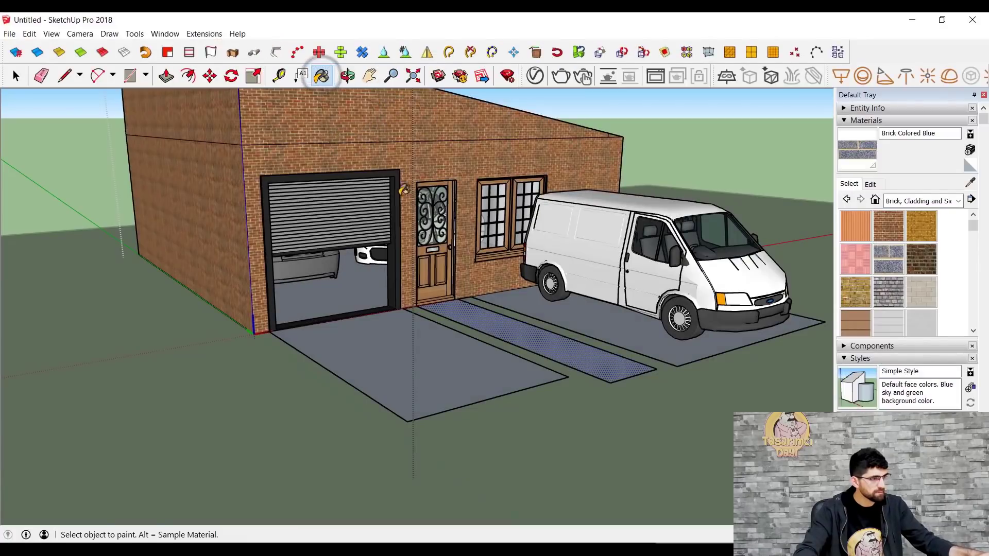
scroll(888, 273, "down", 3)
left_click(855, 266)
left_click(362, 282)
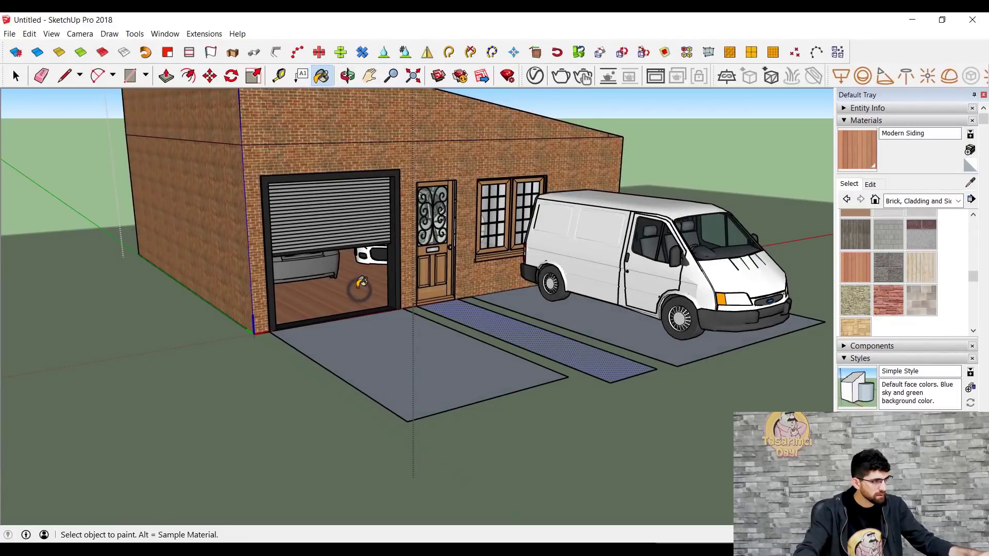
Paint both driveway strips with Grass Dark Green
scroll(875, 257, "up", 2)
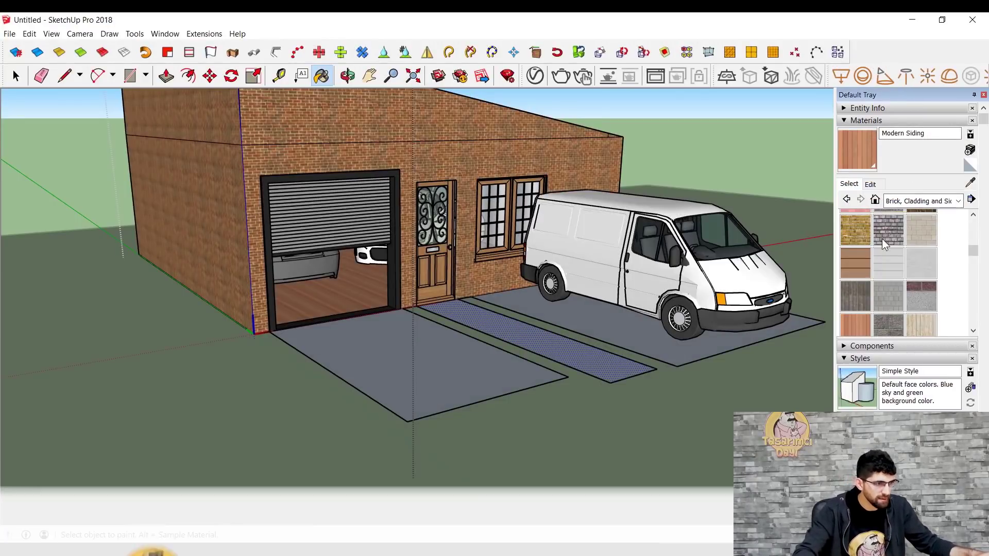
scroll(905, 244, "up", 2)
left_click(919, 201)
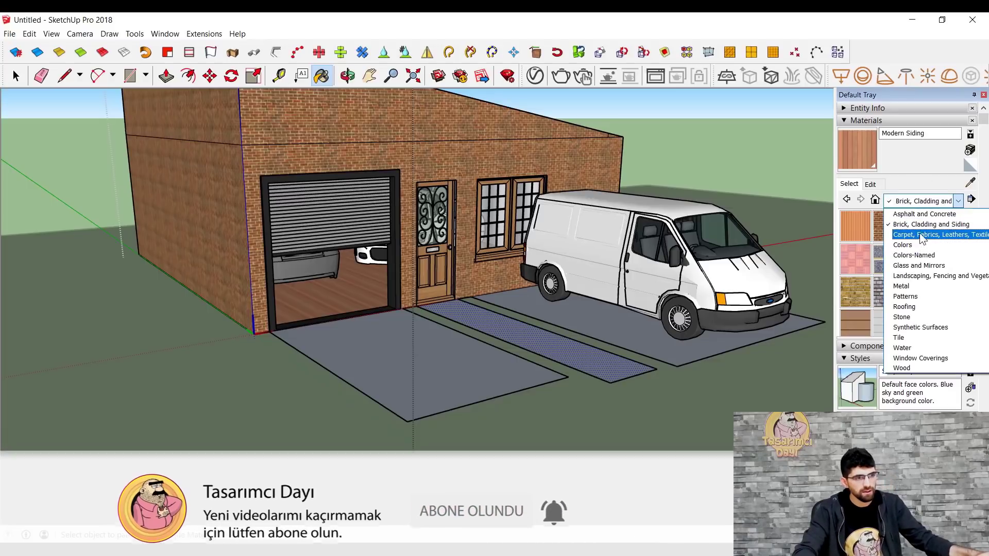
left_click(922, 276)
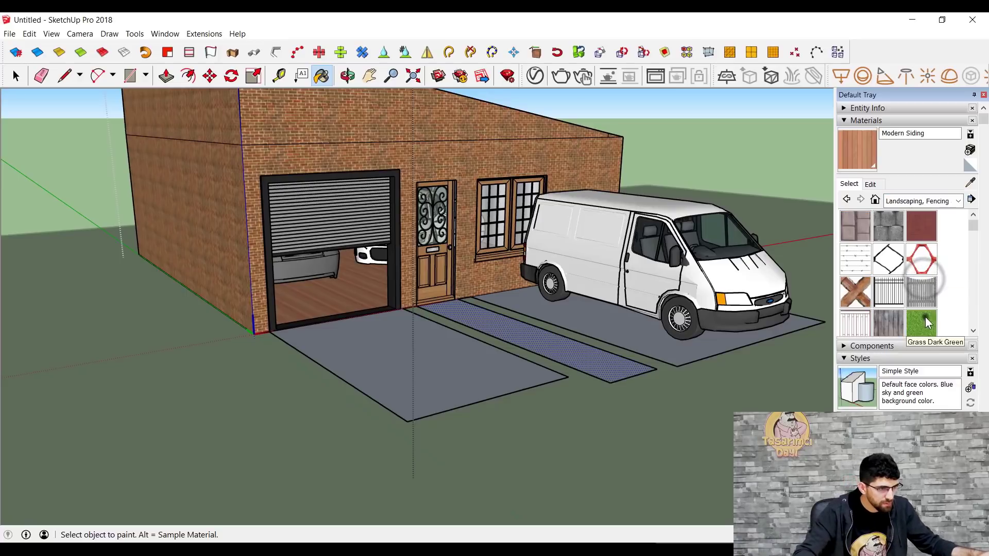
left_click(649, 326)
left_click(587, 341)
left_click(482, 355)
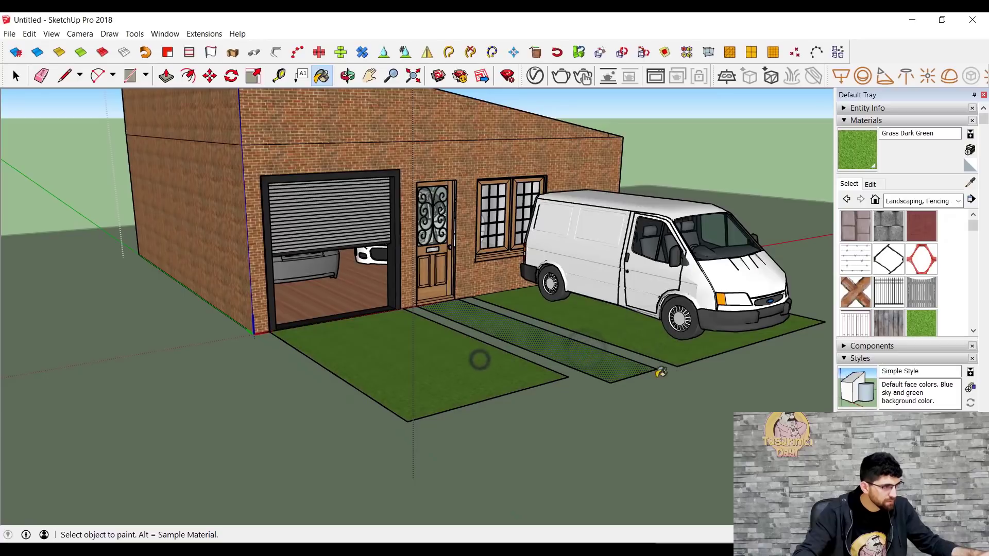
middle_click_drag(122, 210, 291, 229)
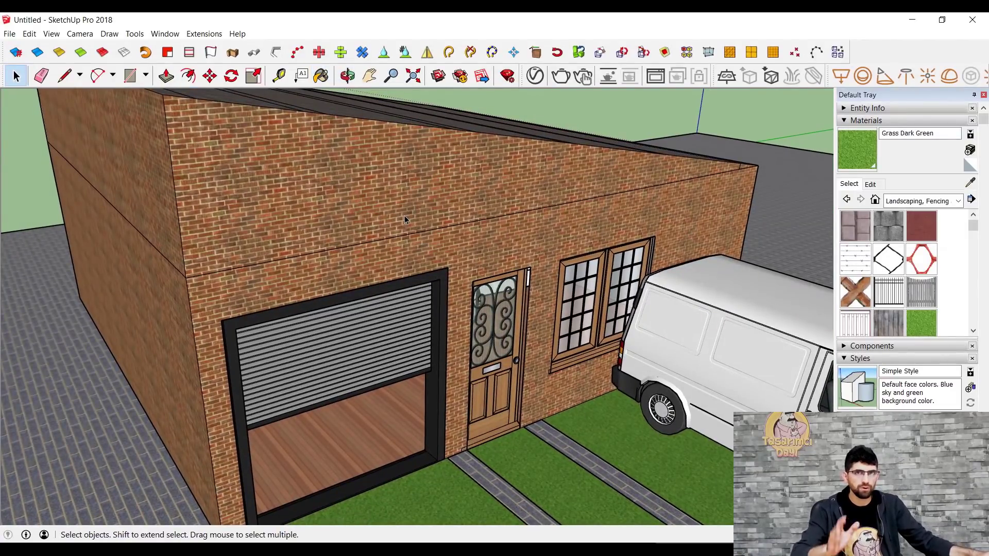
Draw a rectangle on the brick wall spanning above the garage door and front door
left_click(130, 76)
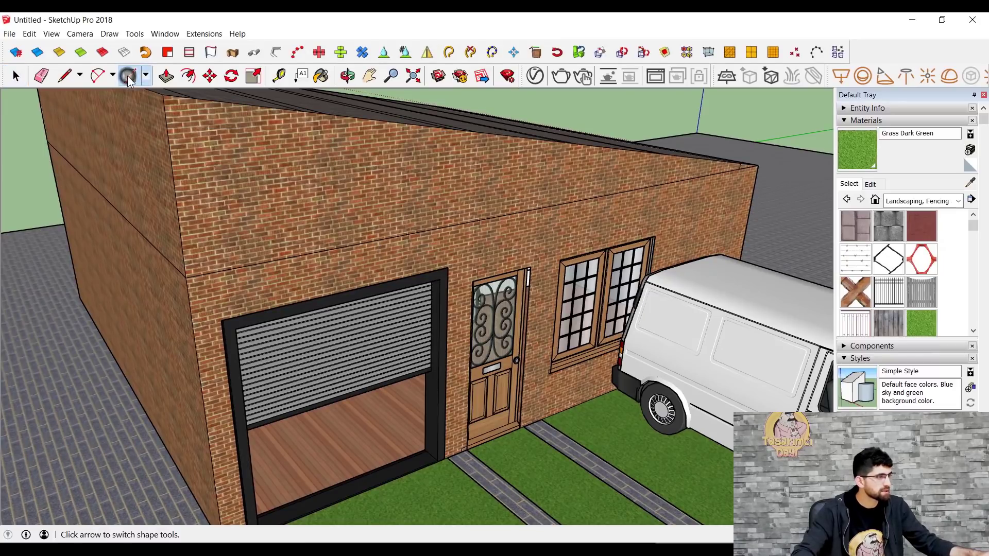
left_click(223, 300)
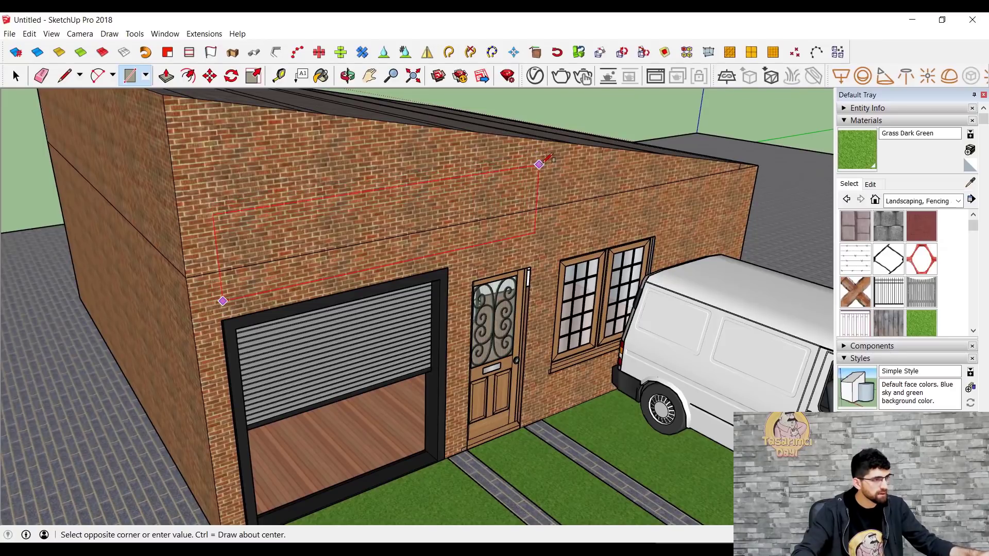
left_click(539, 164)
middle_click_drag(538, 165, 270, 239)
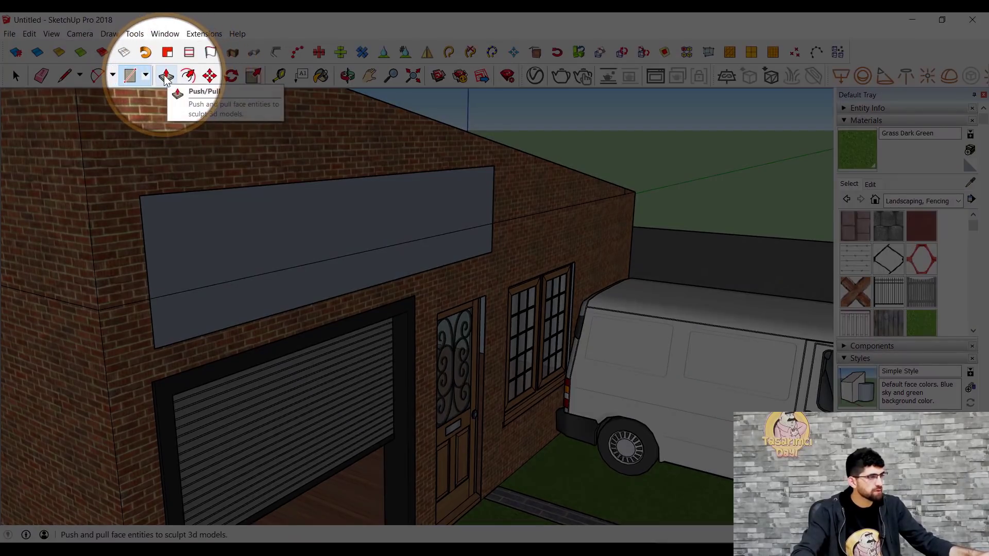
Push/Pull the rectangle outward into a raised sign board
left_click(165, 77)
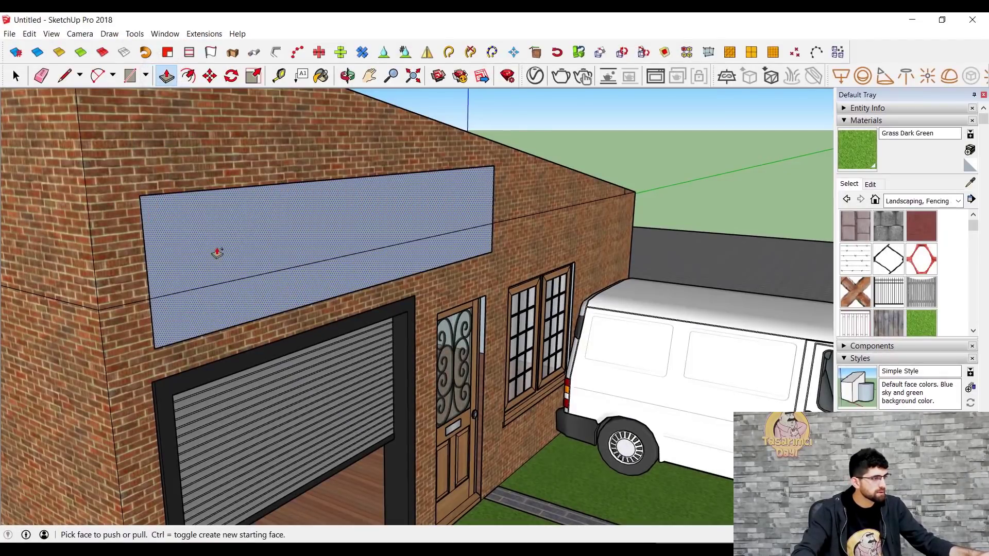
left_click(216, 251)
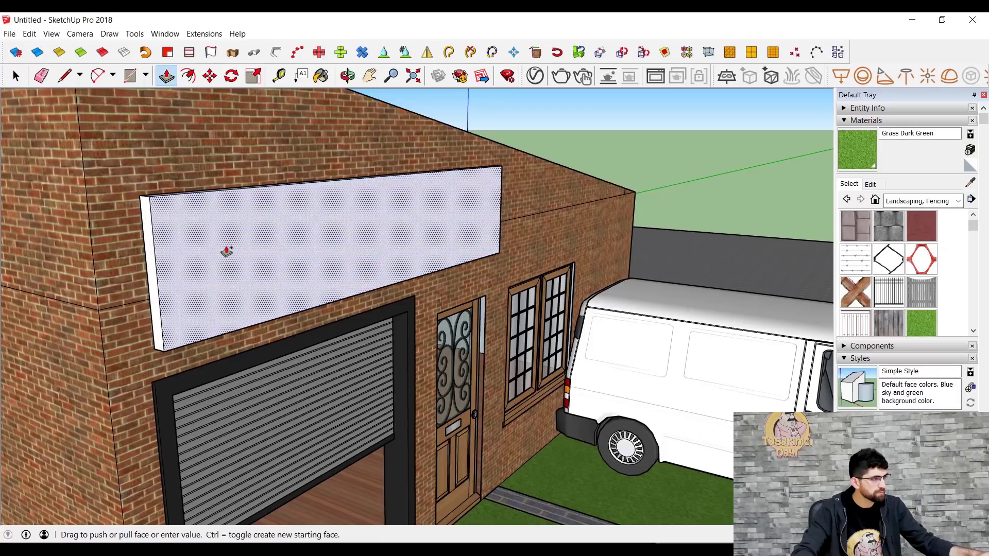
mouse_move(225, 251)
middle_mouse_down()
mouse_move(305, 215)
mouse_move(309, 165)
mouse_move(209, 192)
mouse_move(249, 241)
middle_mouse_up()
scroll(417, 379, "down", 3)
middle_click_drag(417, 378, 335, 446)
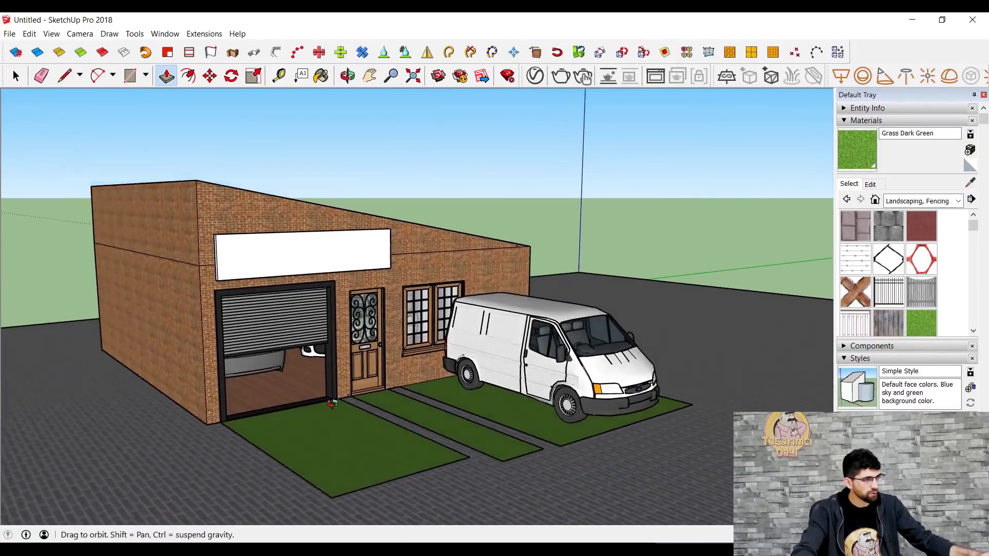
scroll(335, 446, "up", 3)
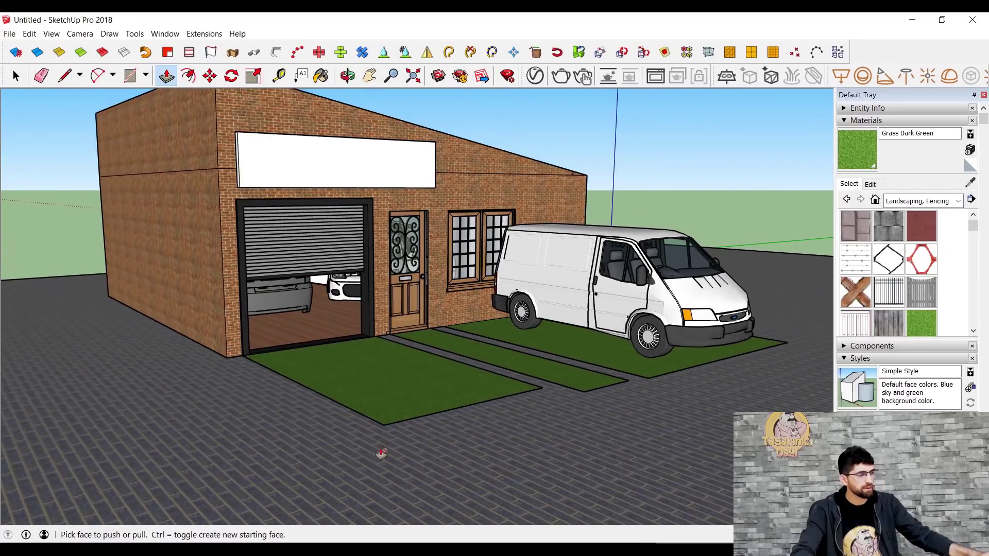
scroll(638, 440, "up", 1)
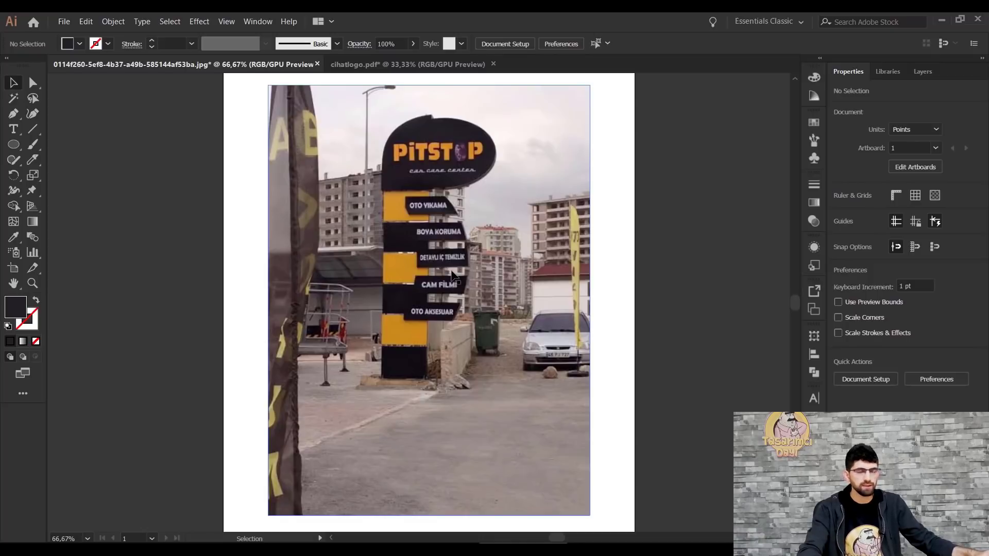
Trace the sign's rounded top as a dark shape with the Pen tool
scroll(443, 210, "up", 2, "alt")
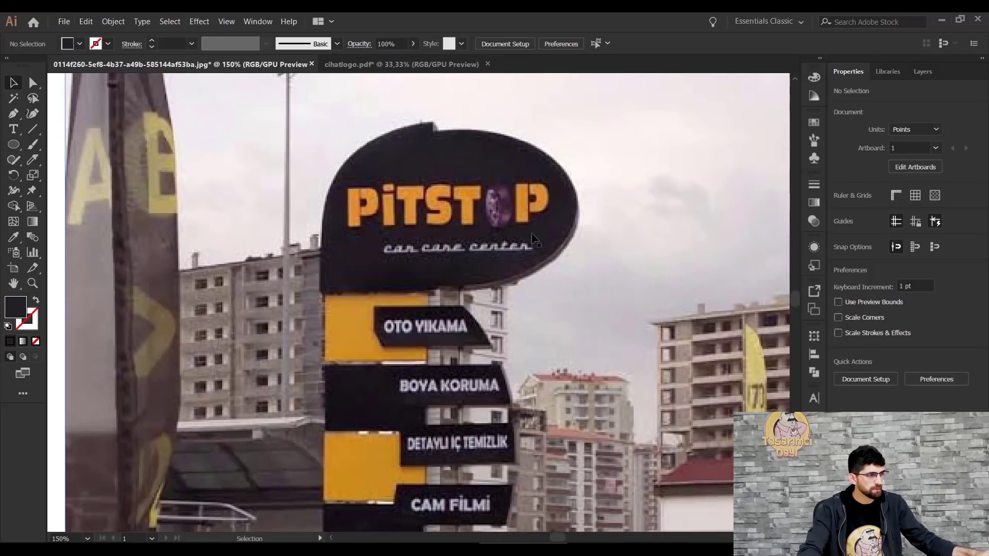
scroll(533, 239, "up", 1)
key("p")
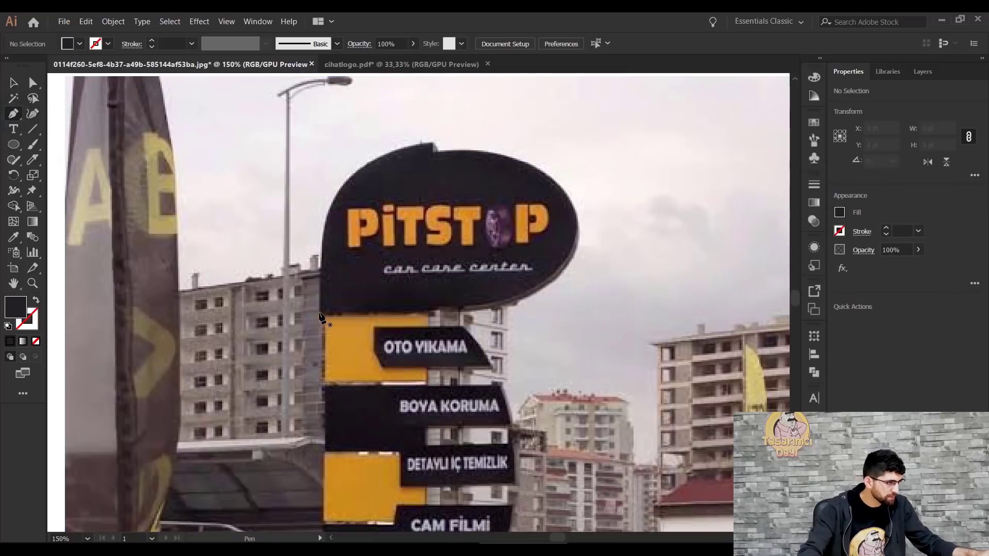
left_click(320, 313)
left_click_drag(323, 226, 332, 206)
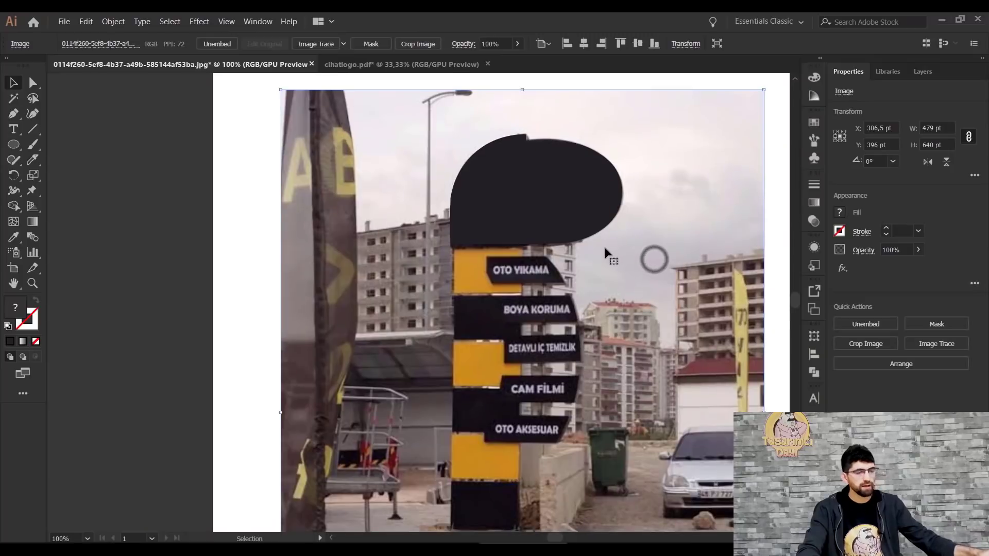
left_click(582, 227)
scroll(526, 273, "up", 2, "alt")
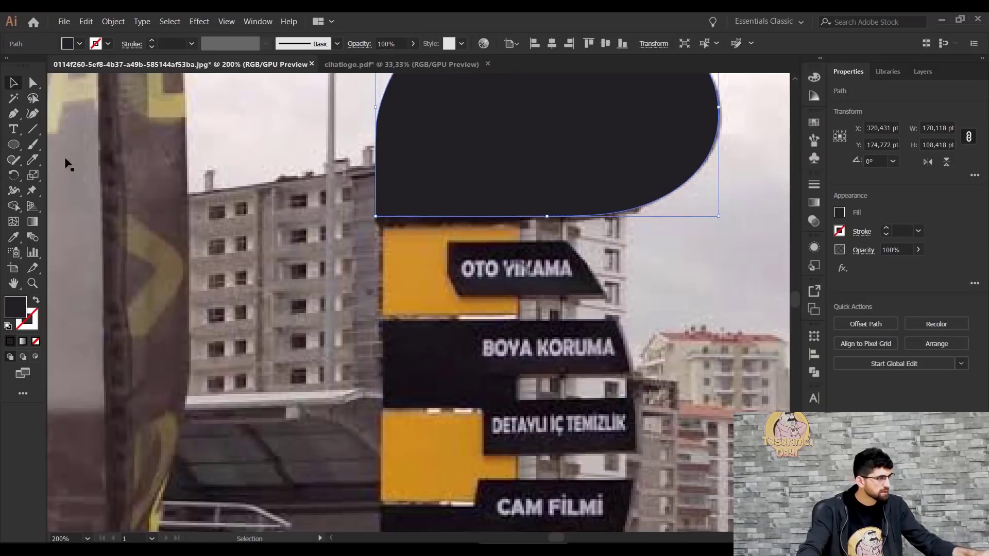
Draw a dark rectangle over the OTO YIKAMA slot, duplicate it down the slots, and move the shapes aside
left_click_drag(13, 144, 43, 153)
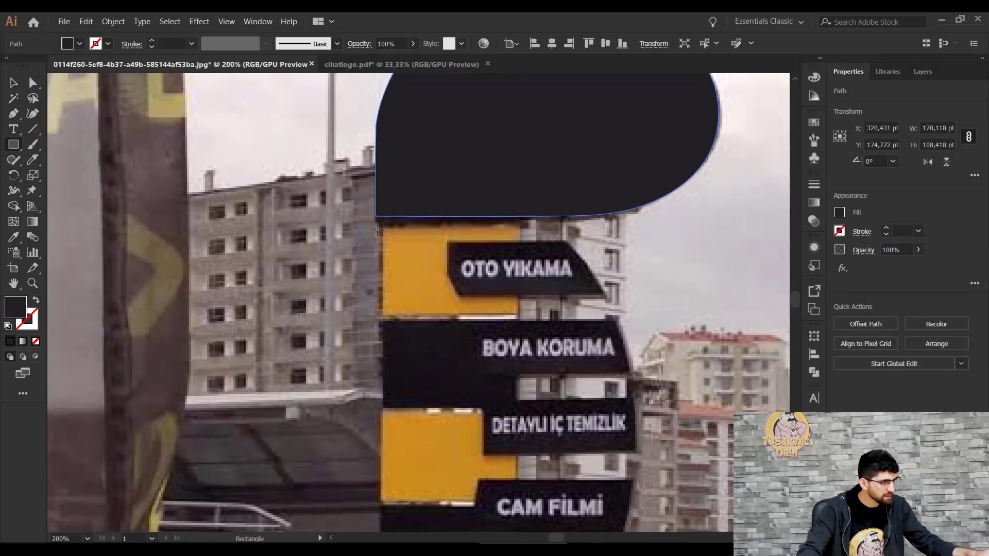
mouse_move(381, 229)
left_mouse_down()
mouse_move(517, 314)
mouse_move(495, 212)
mouse_move(491, 391)
left_mouse_up()
key("v")
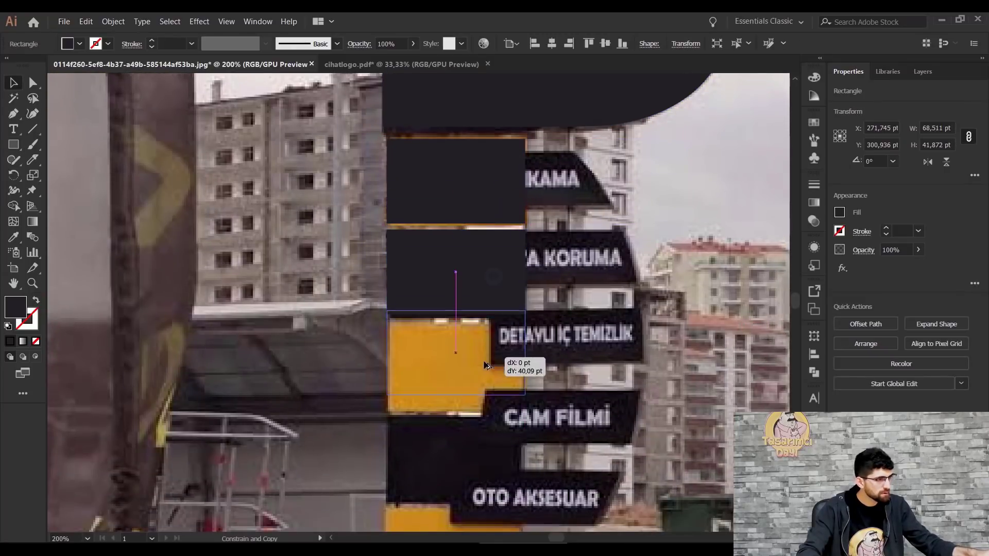
key("ctrl+d")
key("ctrl+d")
scroll(514, 401, "down", 4)
left_click_drag(526, 312, 526, 421)
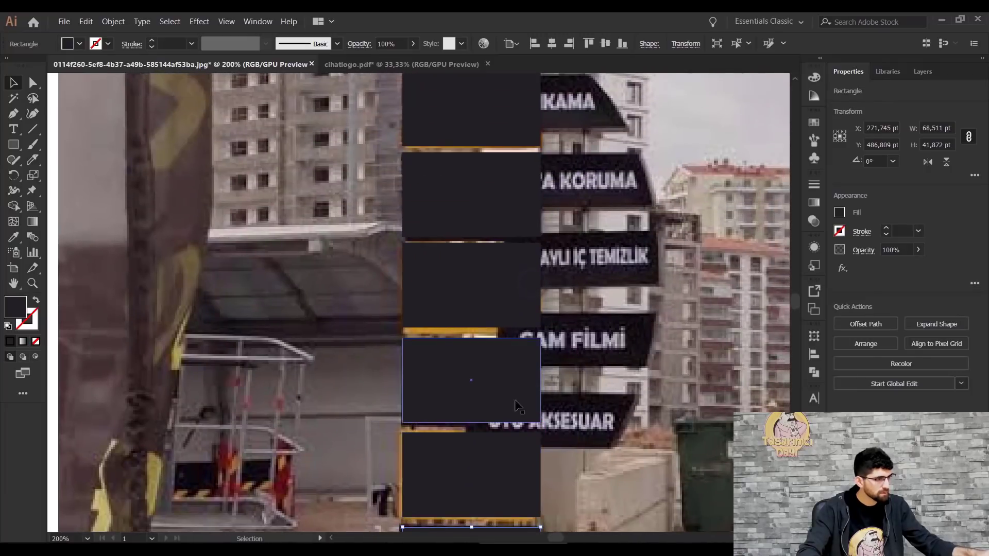
key("ctrl+minus")
key("ctrl+minus")
left_click_drag(600, 252, 273, 253, "shift")
left_click_drag(616, 145, 320, 209, "shift")
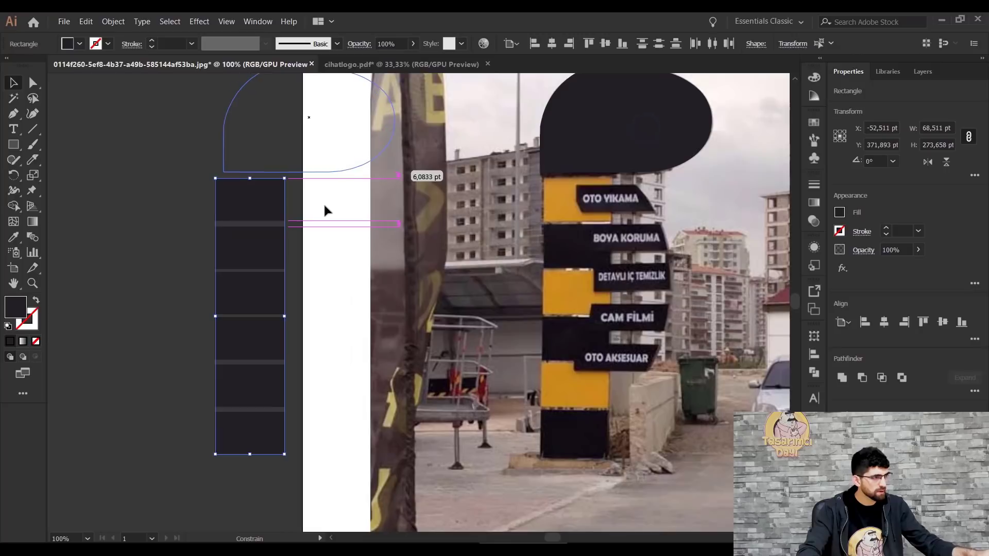
left_click(351, 272)
Copy rectangles onto the label plates, including DETAYLI IÇ TEMIZLIK
key("ctrl+plus")
key("ctrl+plus")
left_click_drag(628, 236, 649, 236)
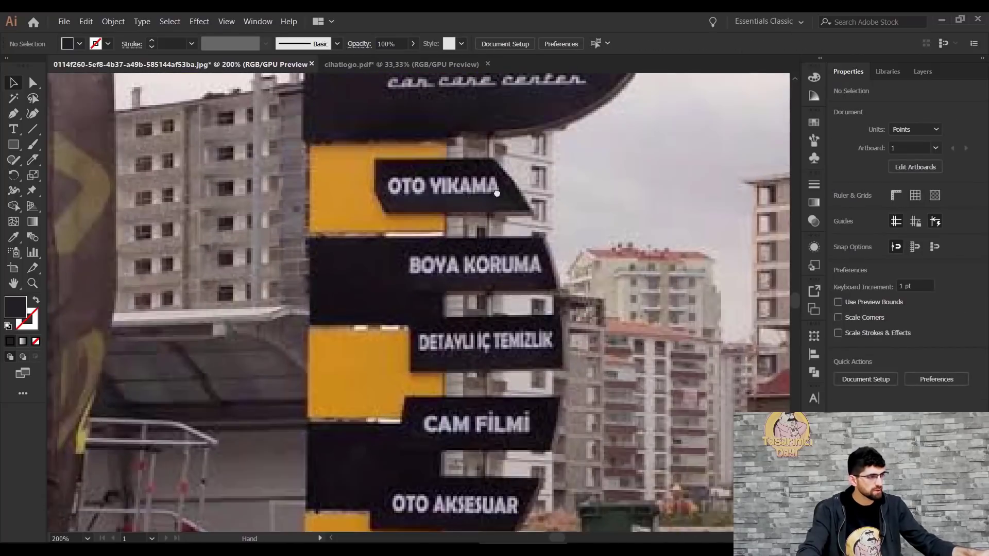
left_click_drag(496, 193, 396, 213)
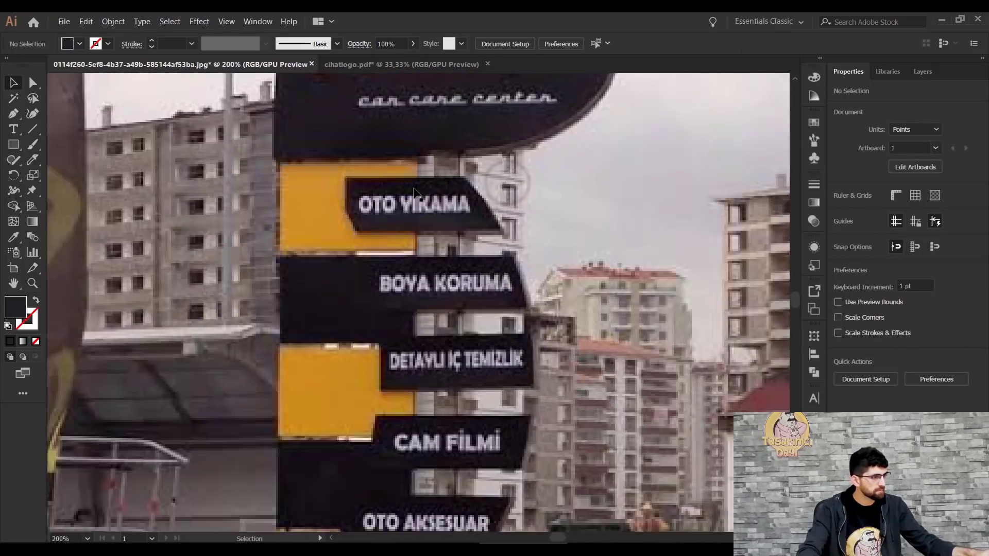
left_click_drag(502, 223, 512, 304, "alt")
key("ctrl+minus")
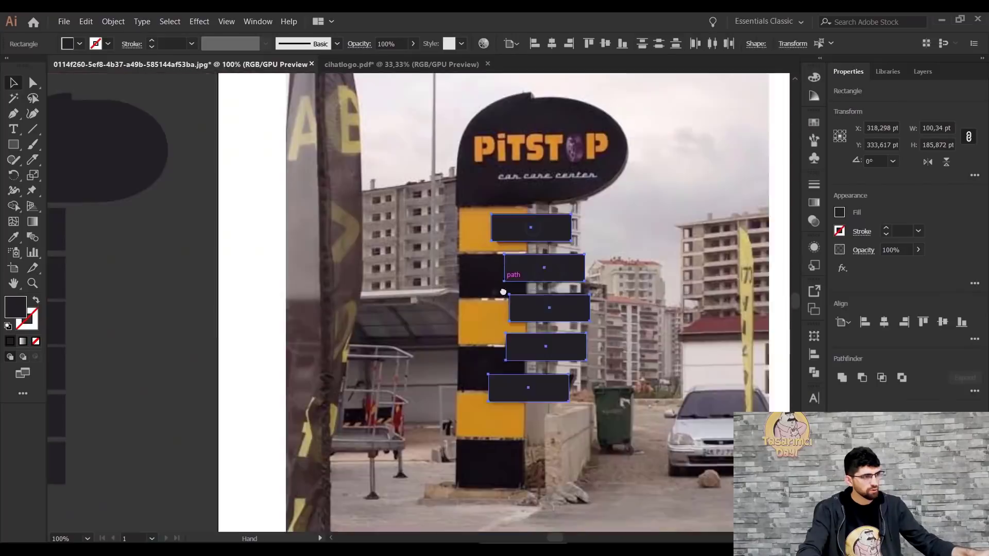
mouse_move(520, 257)
left_mouse_down()
mouse_move(708, 260)
mouse_move(354, 264)
mouse_move(240, 230)
left_mouse_up()
Separate the label plates from the traced column and shift the artwork onto the artboard
left_click_drag(351, 324, 493, 325)
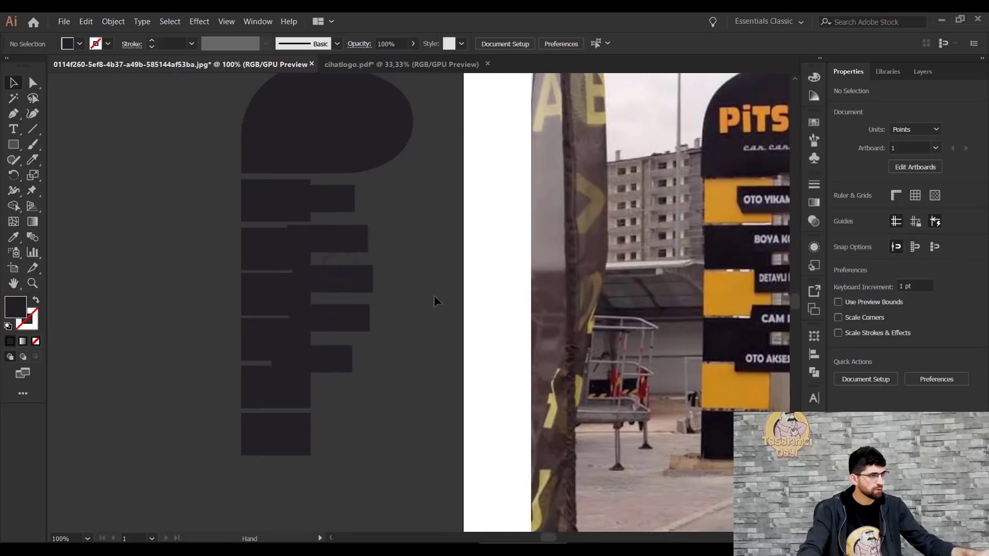
key("ctrl+minus")
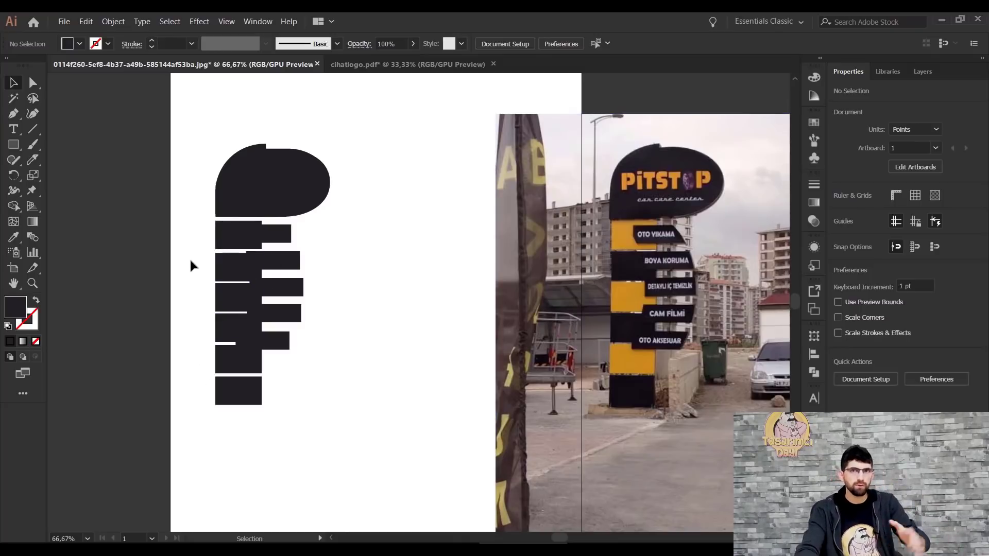
scroll(353, 263, "up", 1, "alt")
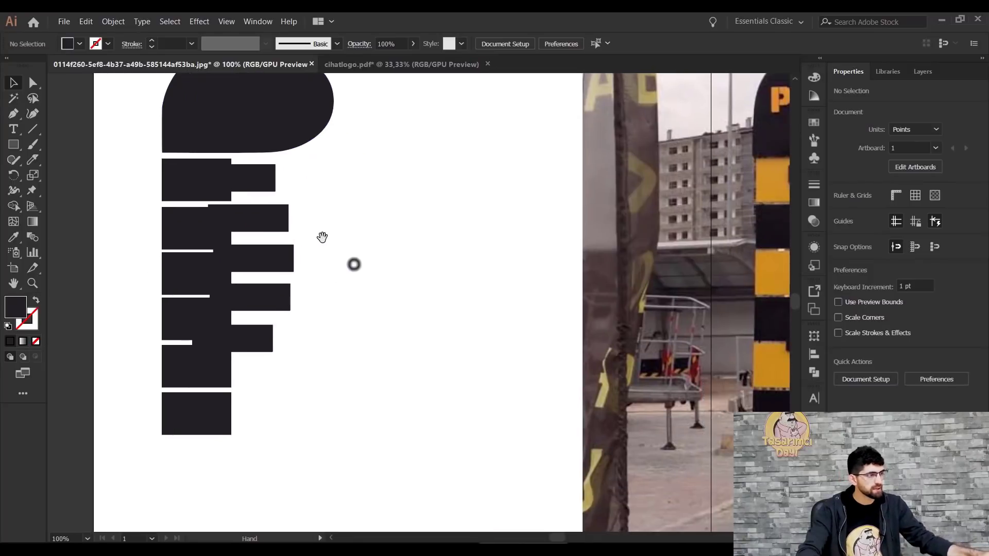
scroll(354, 264, "down", 1, "alt")
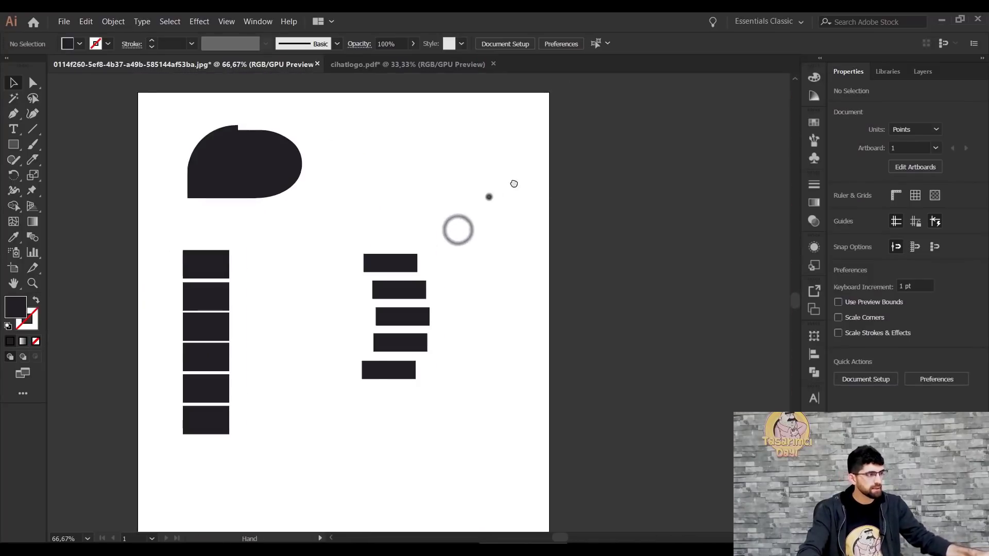
left_click_drag(457, 230, 548, 184)
left_click_drag(563, 79, 258, 387)
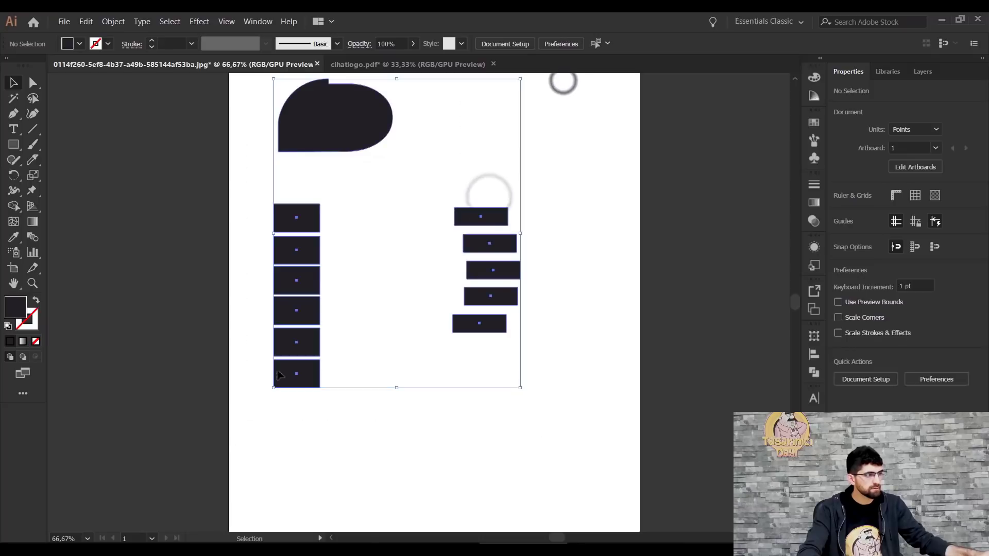
left_click_drag(332, 117, 361, 165)
left_click(463, 206)
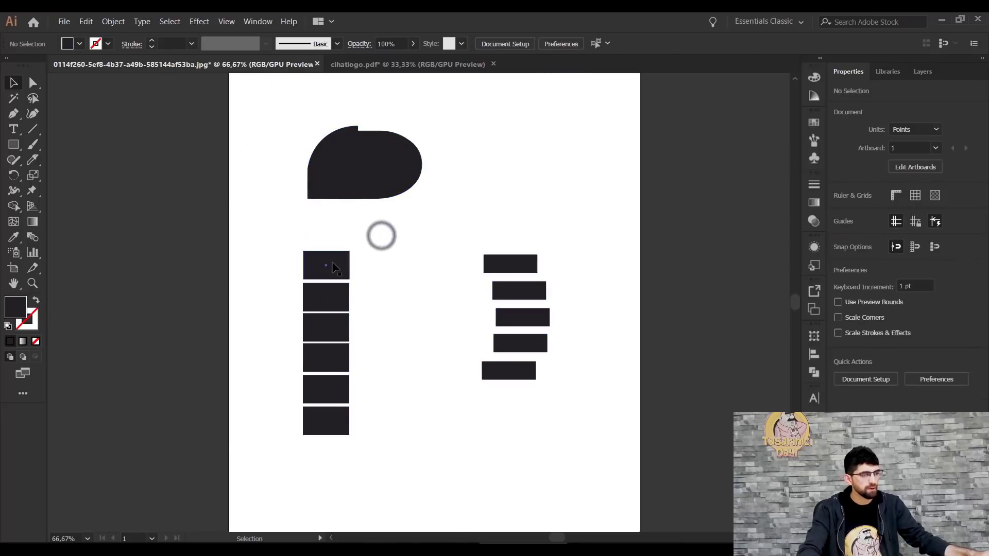
Move the label plate group higher and to the left on the artboard
left_click(334, 267)
left_click_drag(333, 266, 333, 273)
left_click_drag(511, 273, 492, 240)
left_click(463, 206)
left_click_drag(463, 205, 474, 214)
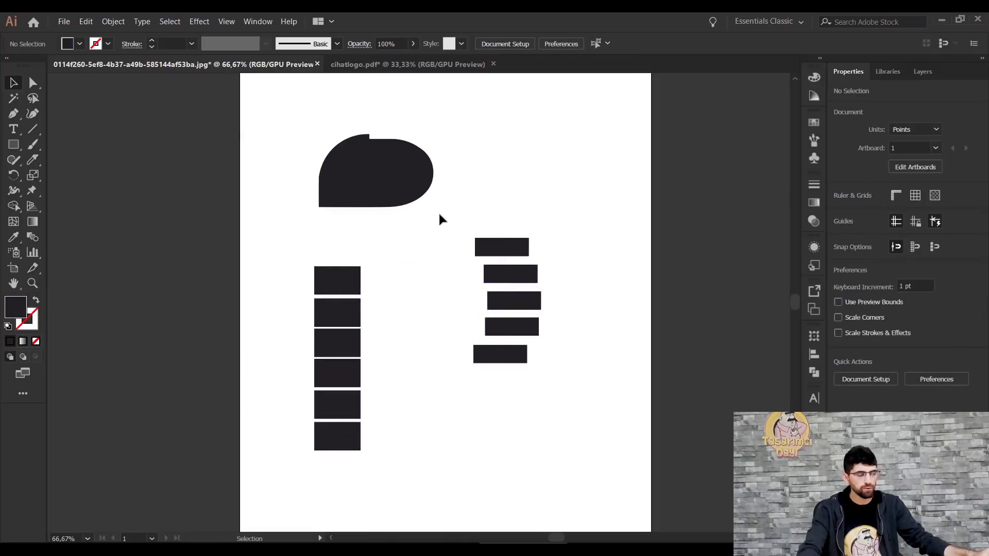
left_click(64, 21)
mouse_move(143, 219)
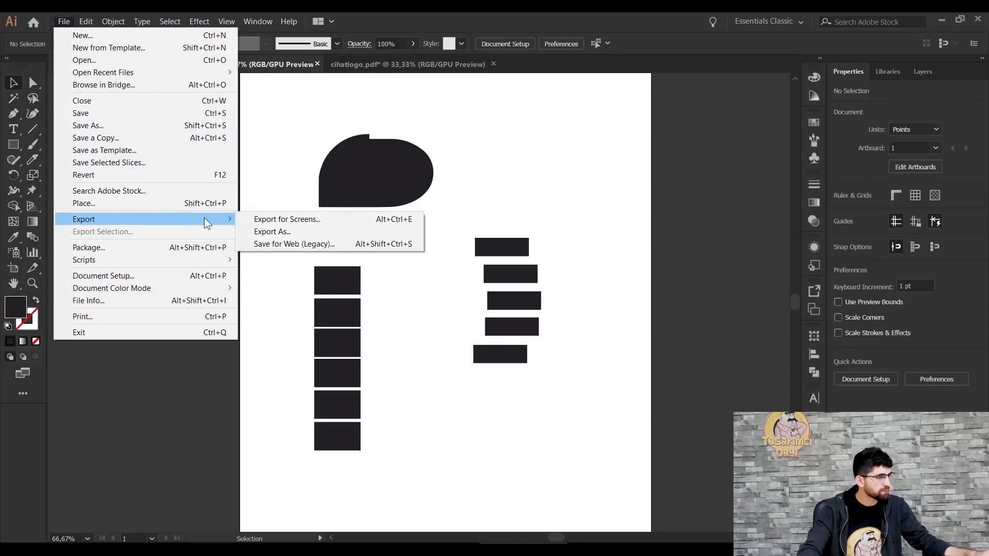
Export the artwork as Totem in AutoCAD Drawing (*.DWG) format, accepting the default DWG options
left_click(281, 231)
left_click(283, 348)
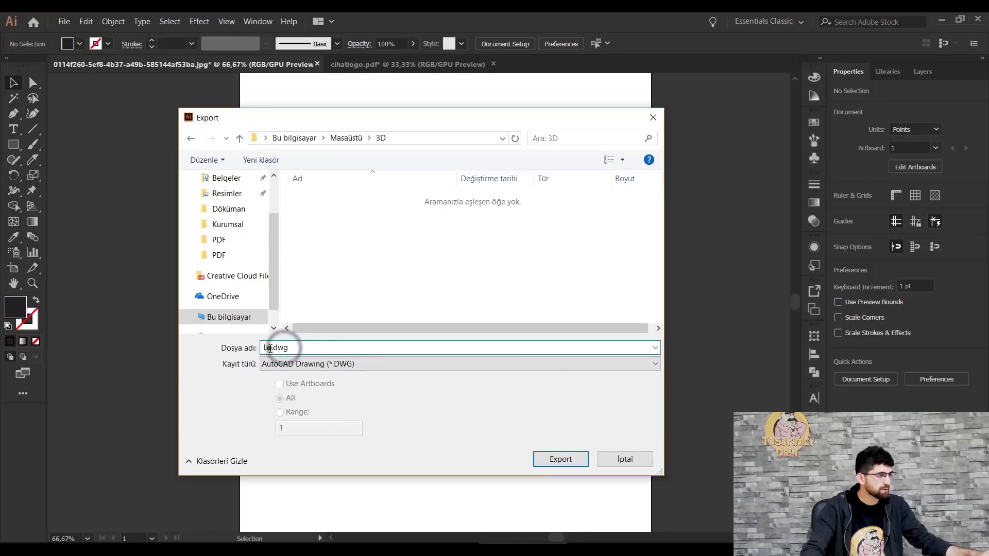
double_click(270, 349)
type("Totem")
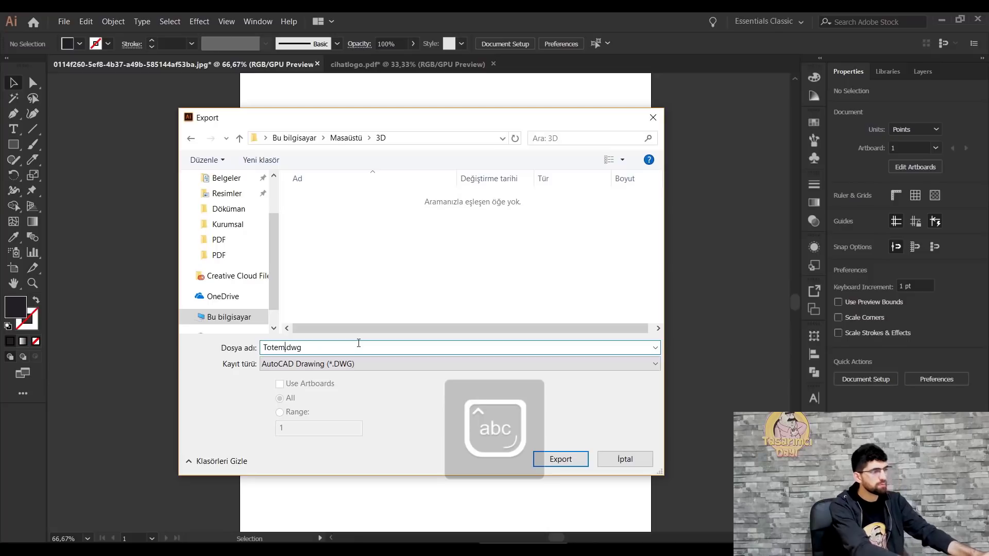
left_click(378, 364)
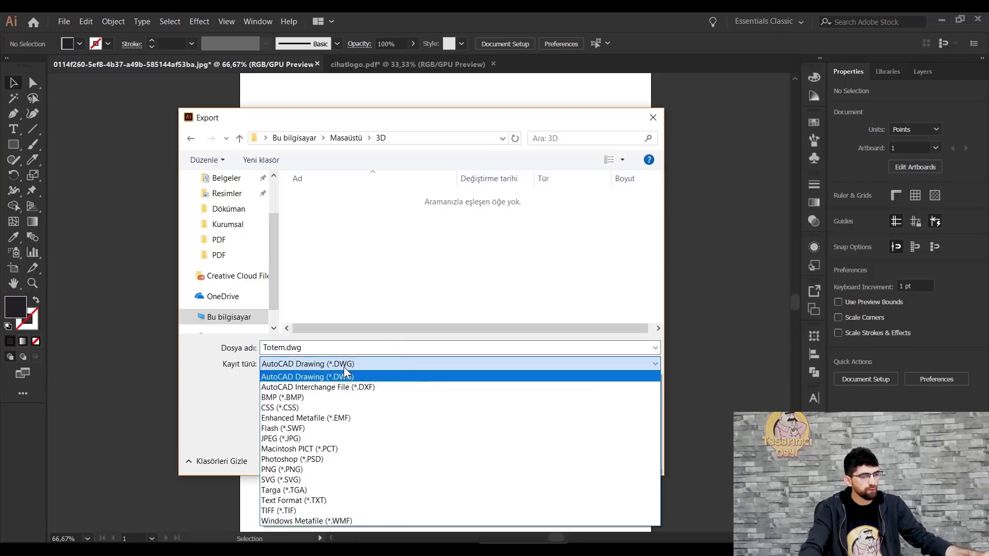
left_click(345, 376)
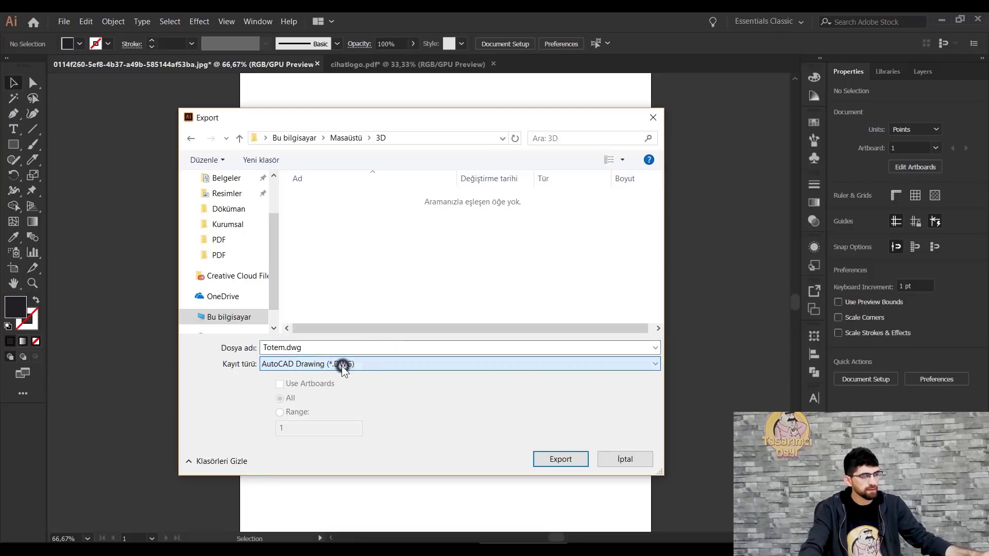
left_click(575, 462)
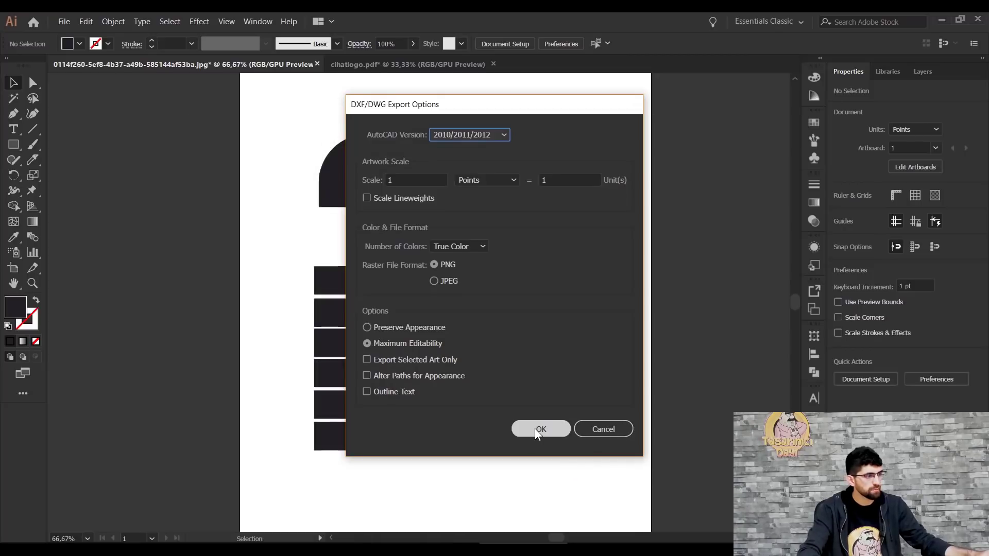
left_click(539, 431)
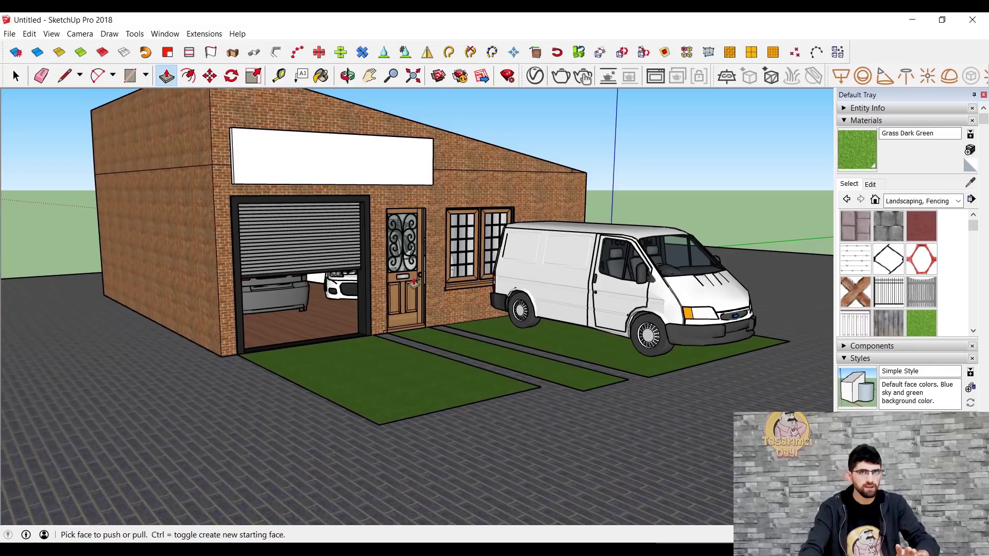
Import Totem.dwg into the model and dismiss the Import Results
left_click(9, 34)
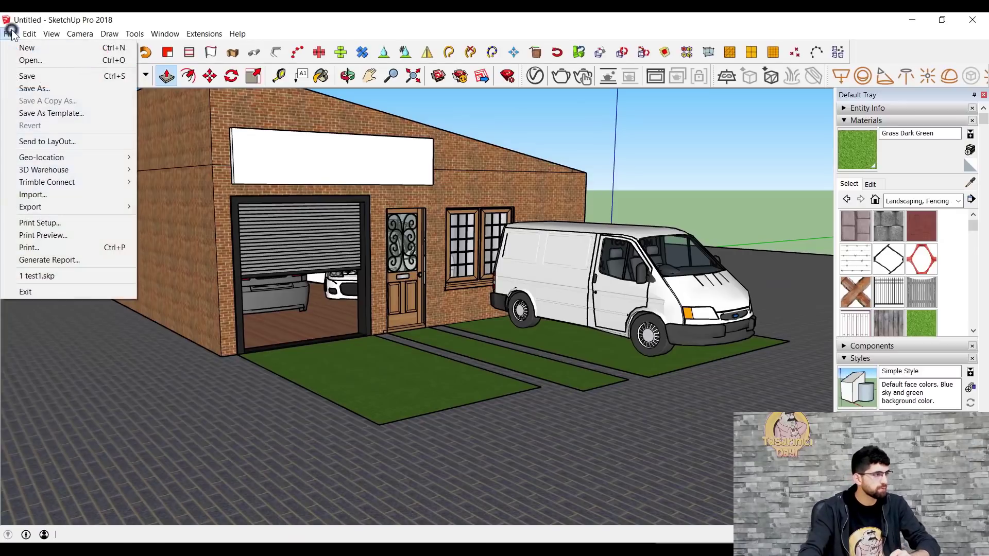
left_click(54, 194)
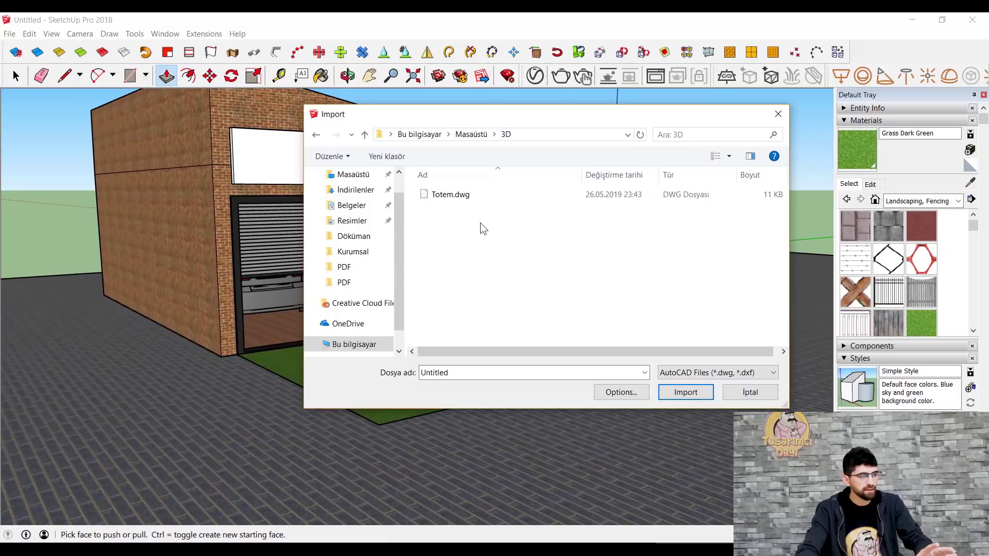
left_click(463, 197)
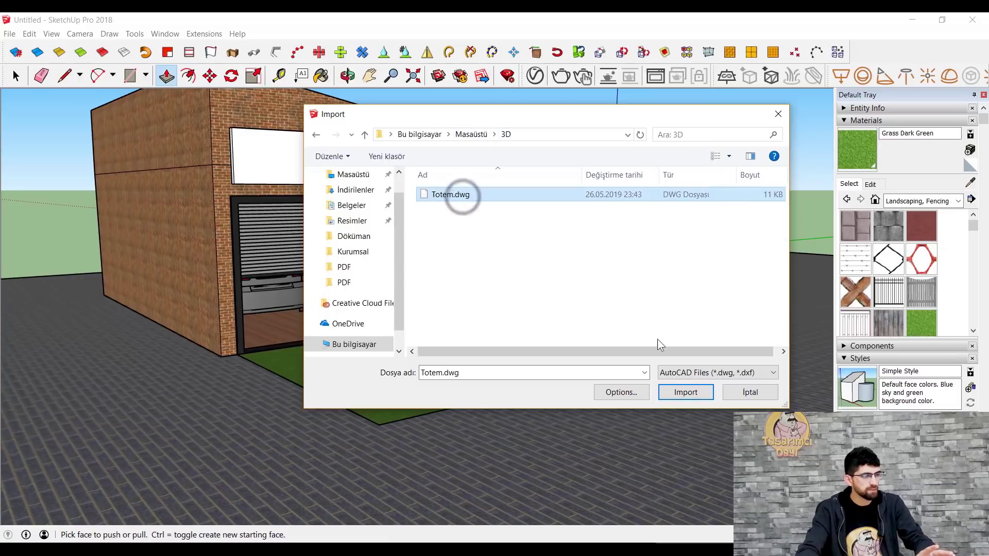
left_click(676, 392)
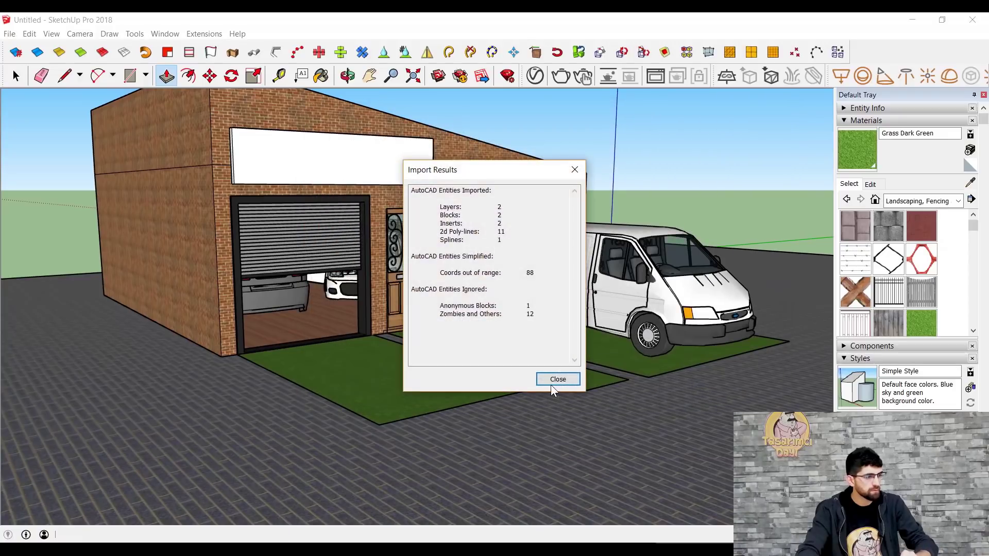
left_click(556, 380)
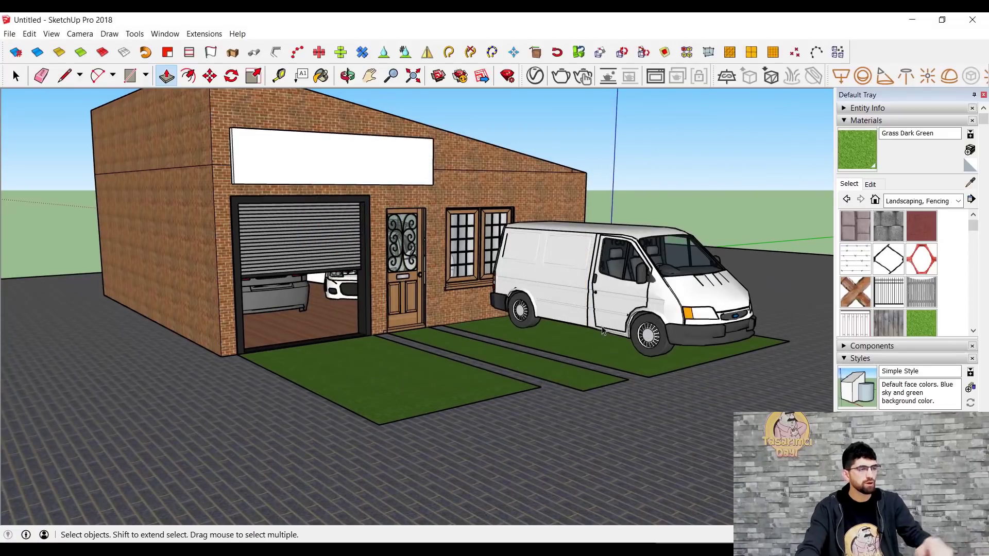
Zoom and orbit to the imported Totem outlines and select all their edges
scroll(602, 320, "up", 2)
scroll(602, 320, "down", 2)
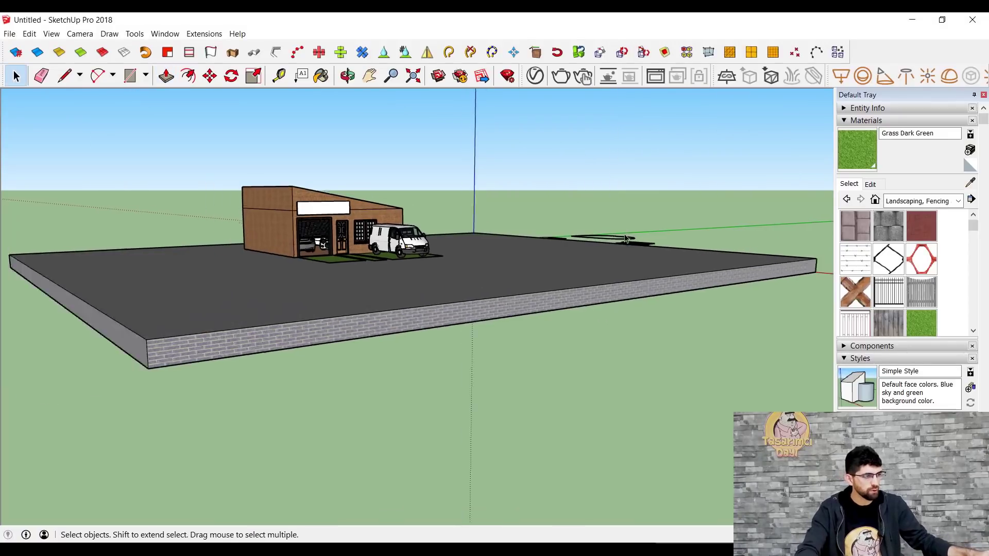
scroll(618, 239, "up", 10)
mouse_move(477, 377)
middle_mouse_down()
mouse_move(413, 263)
mouse_move(488, 422)
mouse_move(298, 319)
mouse_move(406, 346)
mouse_move(526, 340)
mouse_move(504, 328)
middle_mouse_up()
scroll(419, 330, "up", 3)
scroll(420, 330, "up", 3)
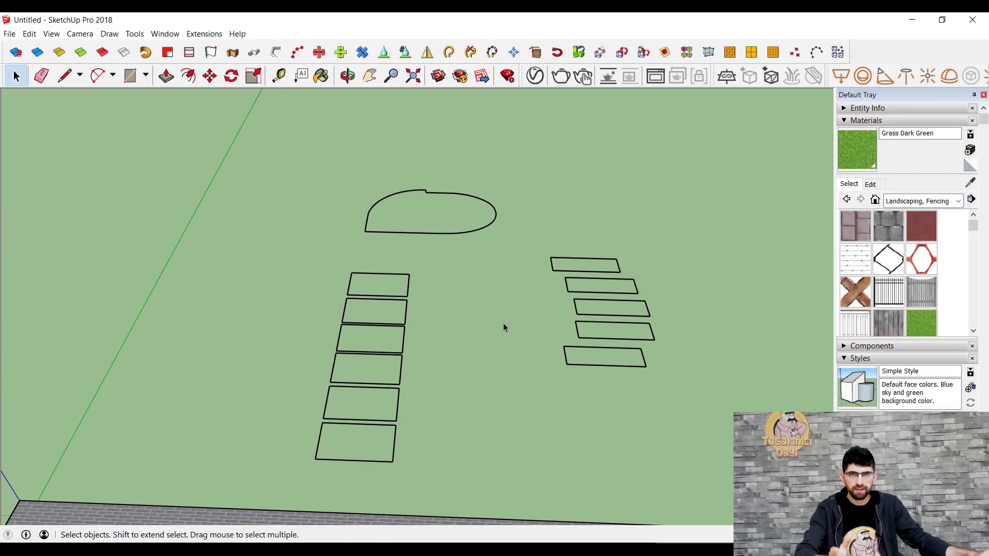
triple_click(441, 216)
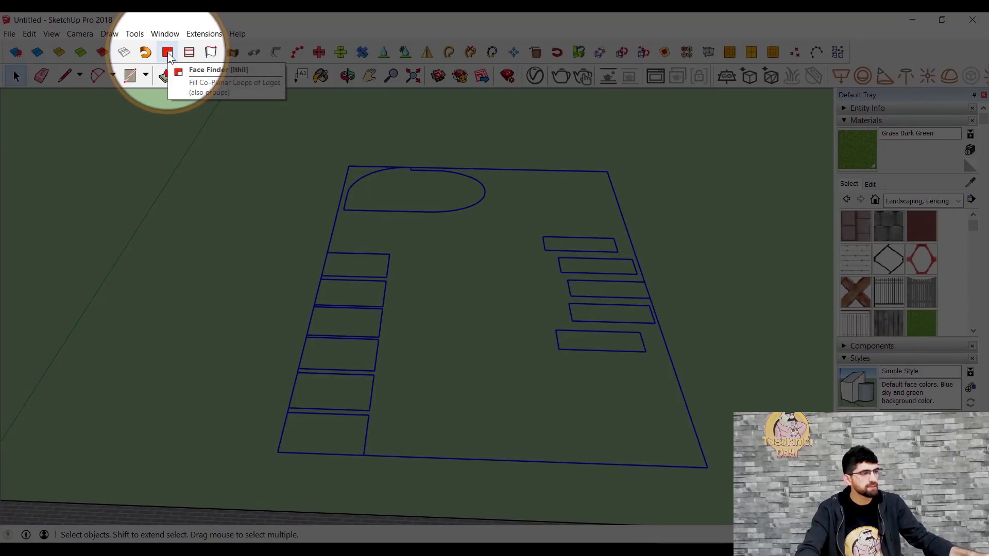
Fill the closed Totem outlines with faces and open the site group for editing
left_click(168, 53)
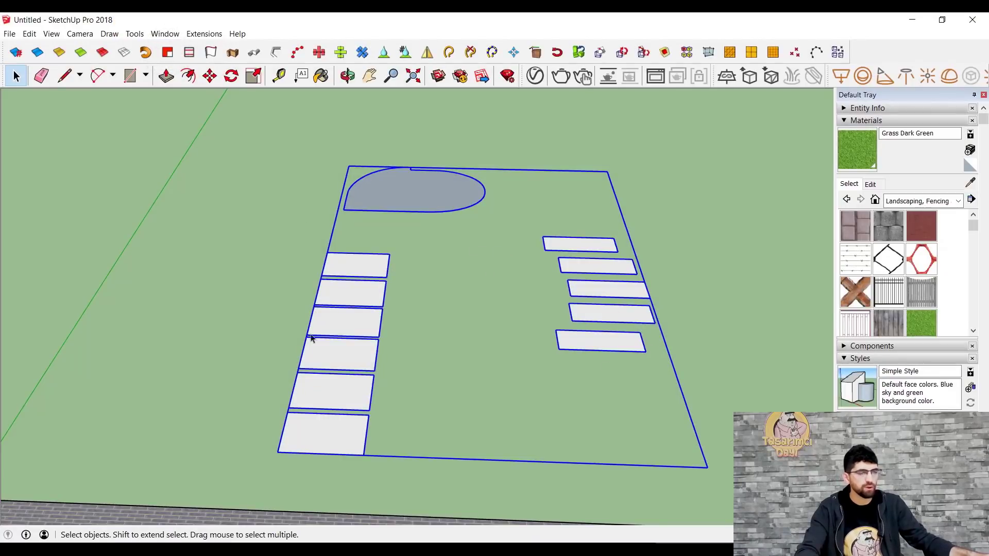
mouse_move(524, 282)
middle_mouse_down()
mouse_move(477, 248)
mouse_move(481, 257)
middle_mouse_up()
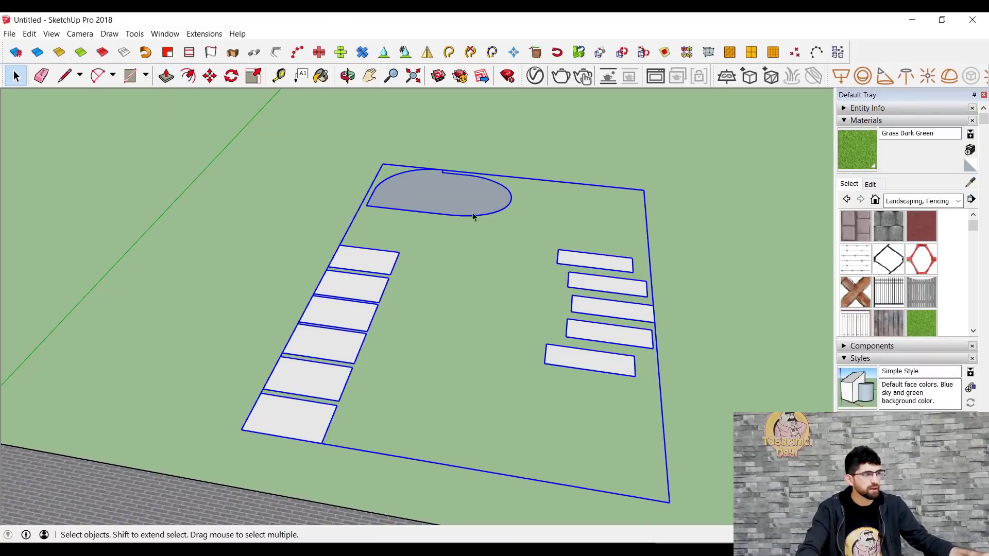
middle_click_drag(456, 228, 412, 201)
double_click(410, 199)
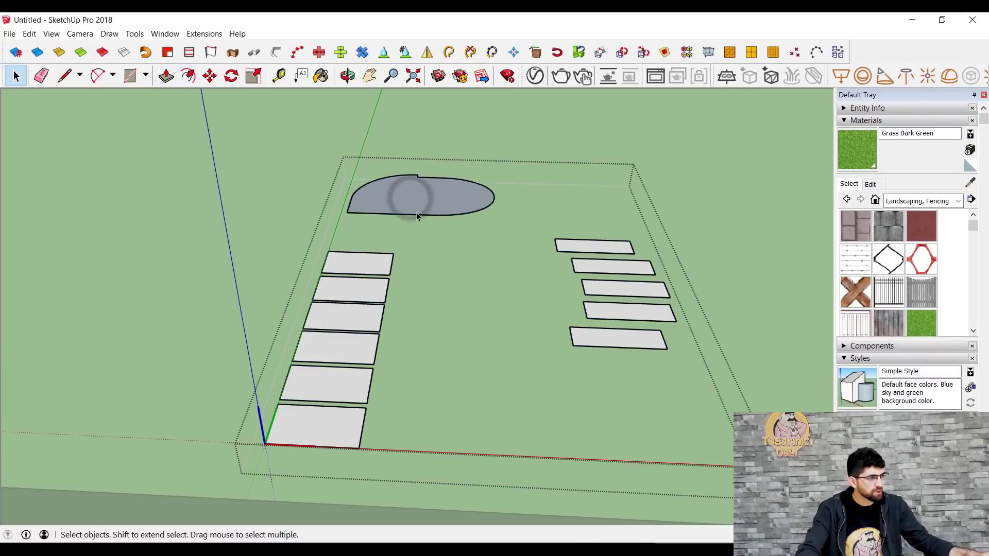
scroll(418, 219, "up", 2)
Push/Pull the rounded head slab upward to give it thickness
scroll(431, 186, "up", 3)
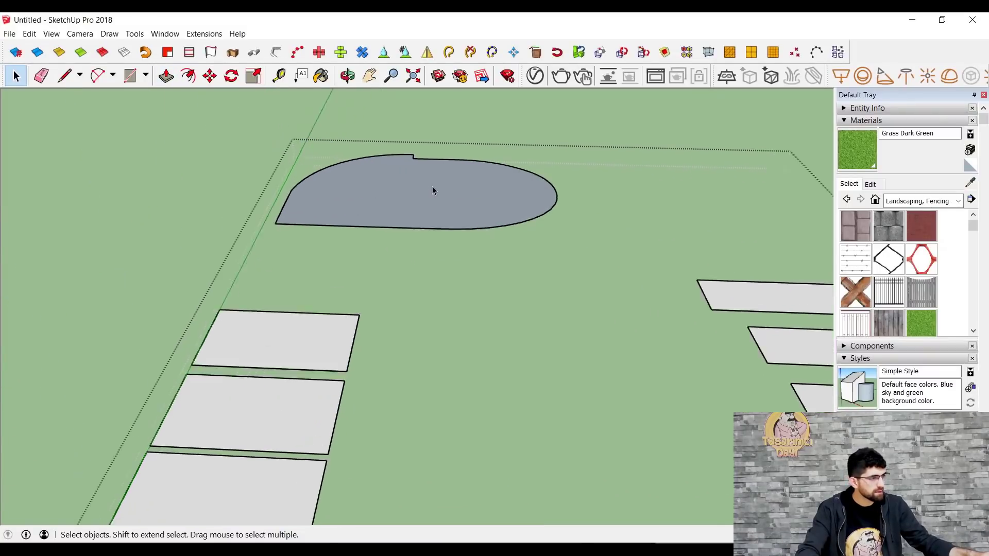
scroll(430, 188, "up", 3)
left_click(165, 76)
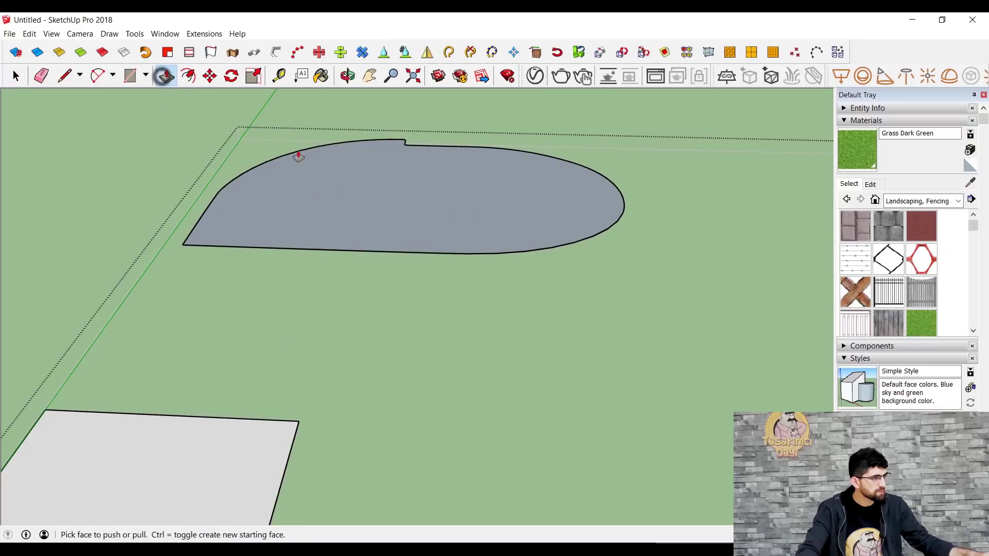
left_click(351, 225)
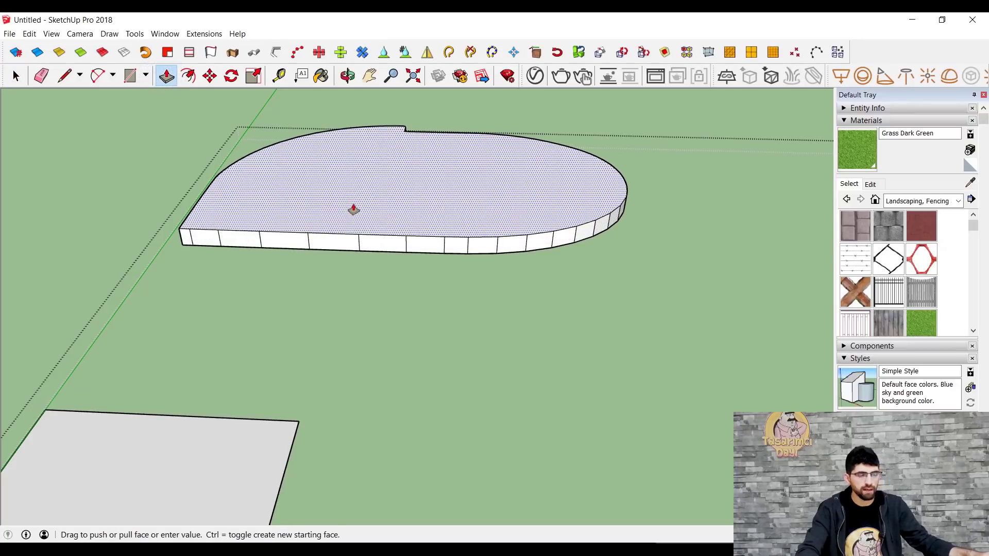
left_click(350, 202)
scroll(405, 409, "down", 5)
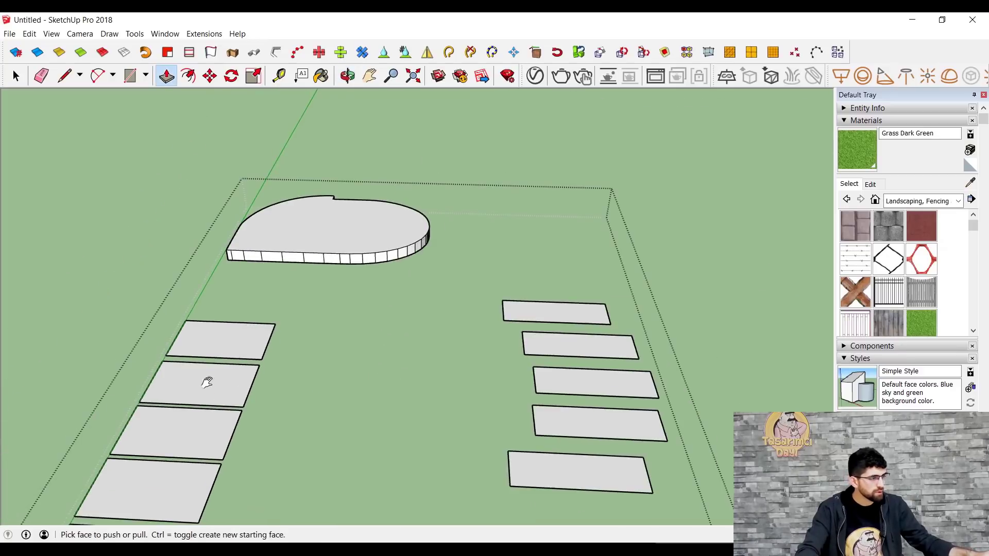
mouse_move(205, 380)
middle_mouse_down()
mouse_move(261, 236)
mouse_move(325, 226)
middle_mouse_up()
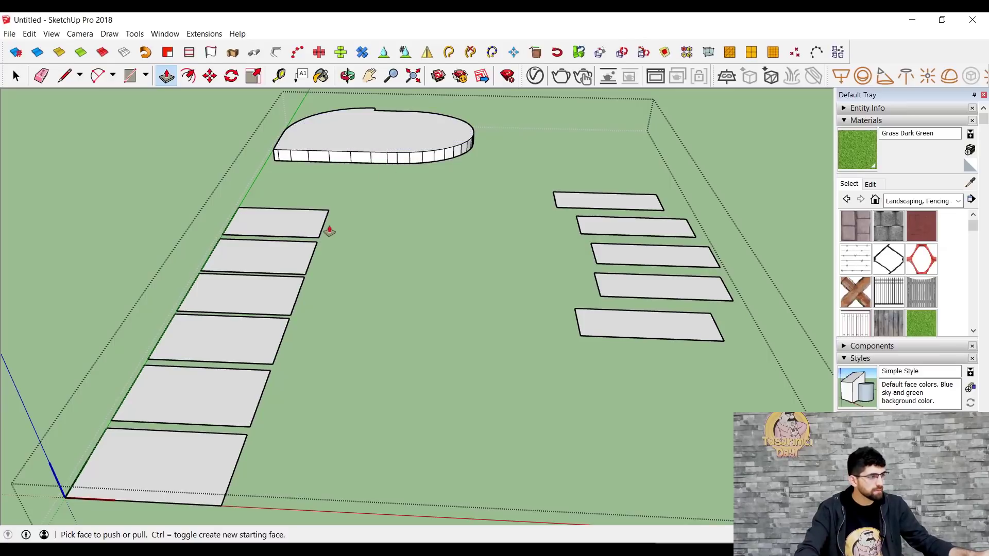
Enter the left pad group and extrude the top pad, undoing an overshoot
key("space")
left_click(278, 221)
double_click(278, 222)
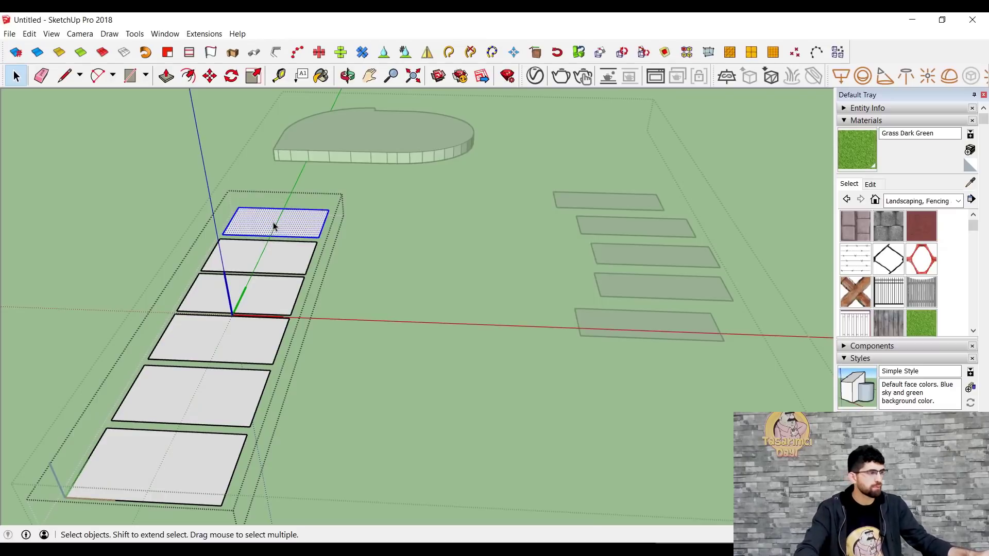
left_click(171, 77)
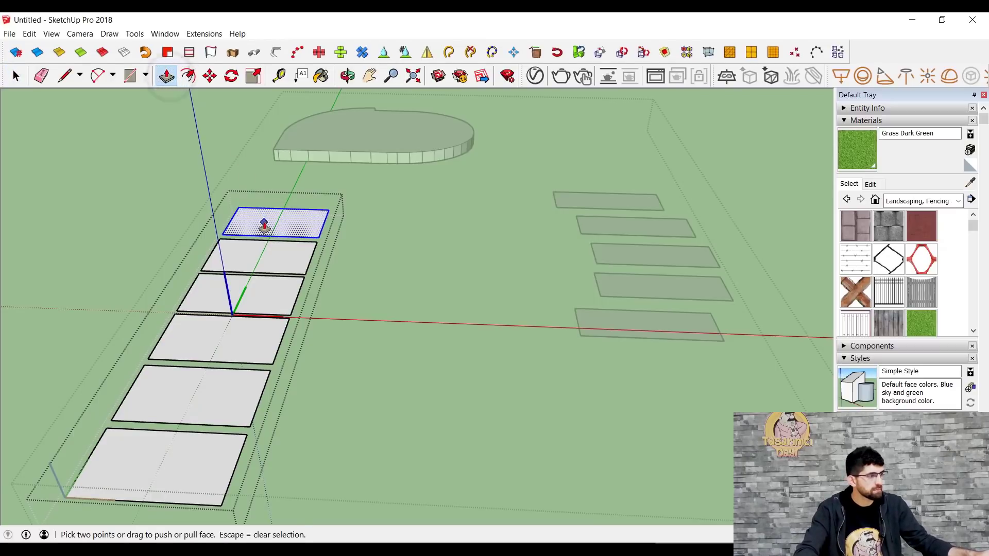
left_click(263, 225)
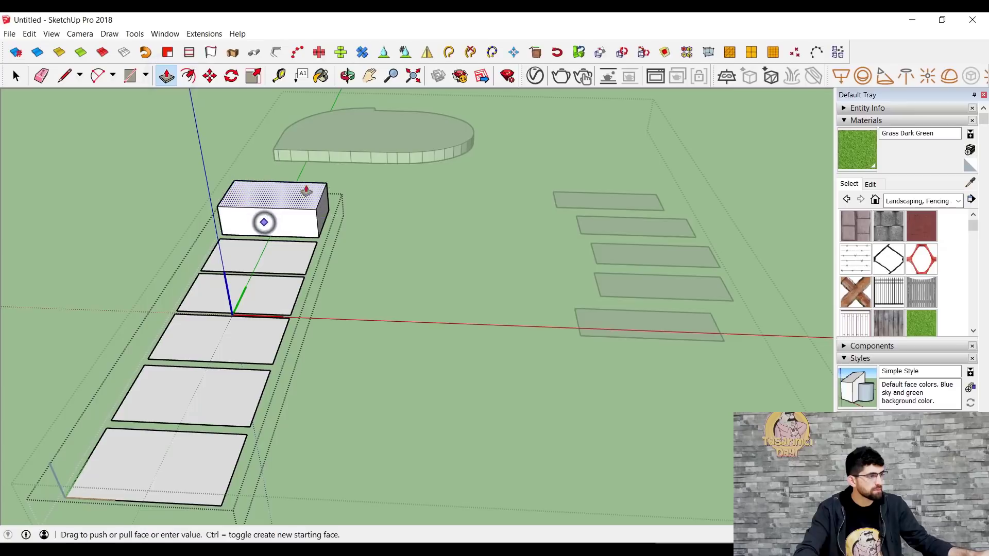
left_click(407, 142)
left_click(251, 262)
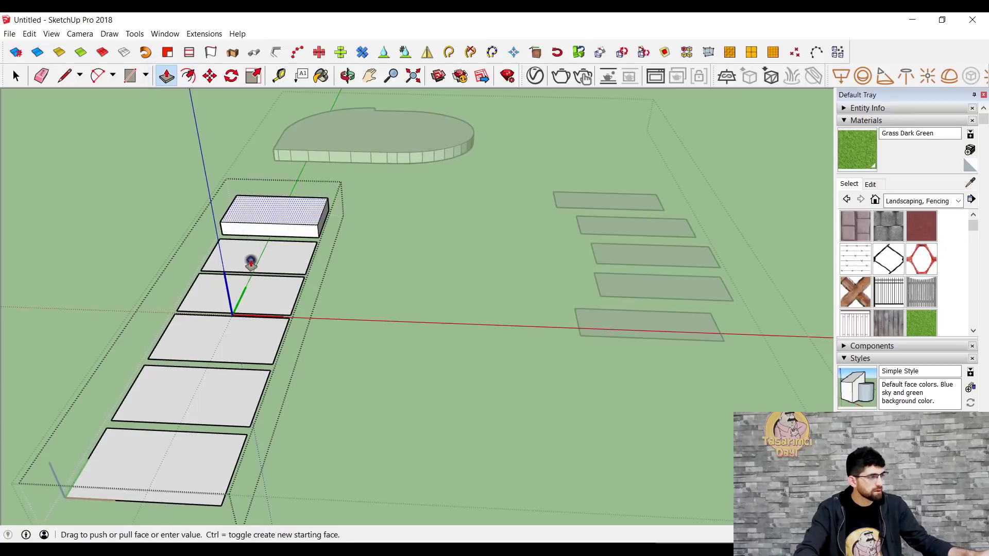
left_click(255, 252)
key("ctrl+z")
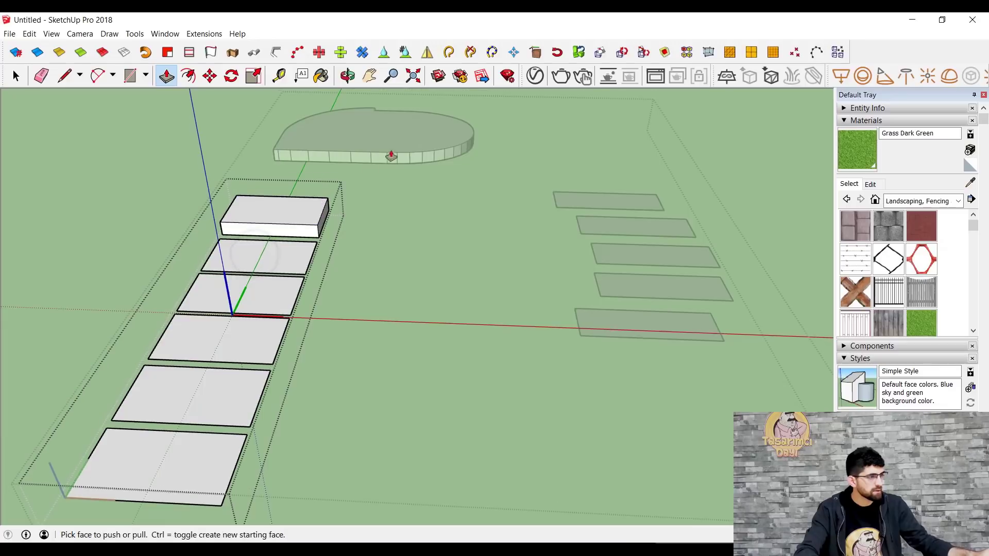
Raise the remaining five left pads to the same matching height
left_click(274, 256)
left_click(276, 232)
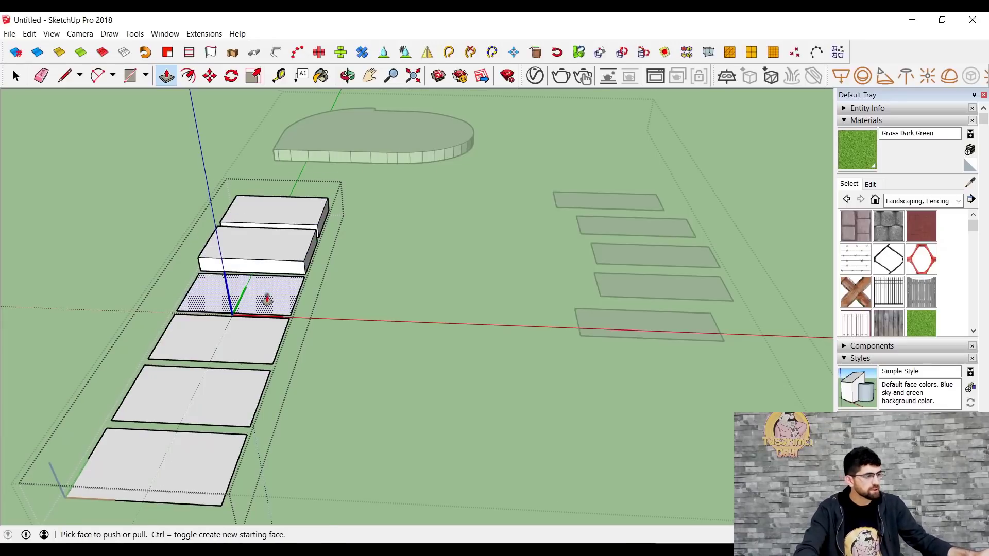
left_click(267, 300)
left_click(313, 248)
left_click(261, 334)
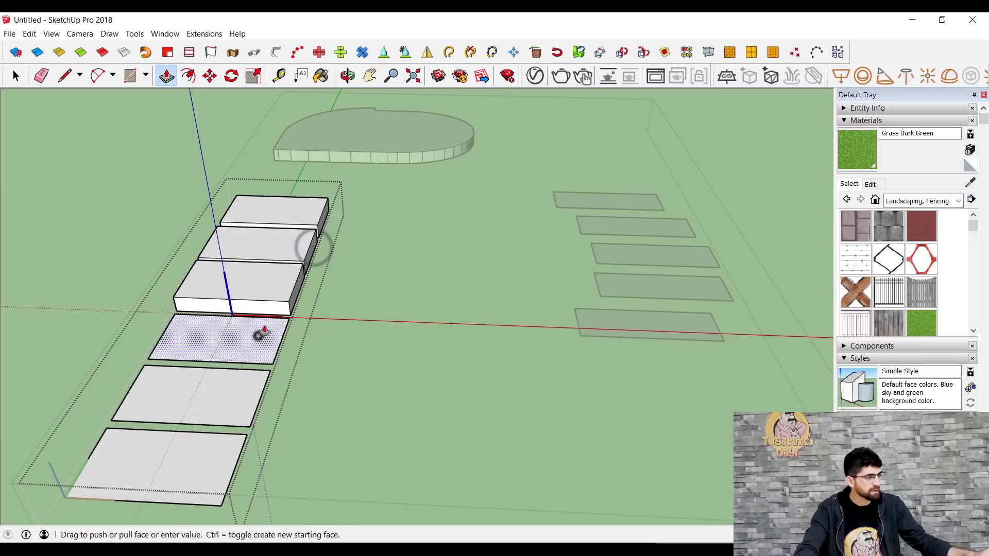
left_click(293, 282)
left_click(154, 401)
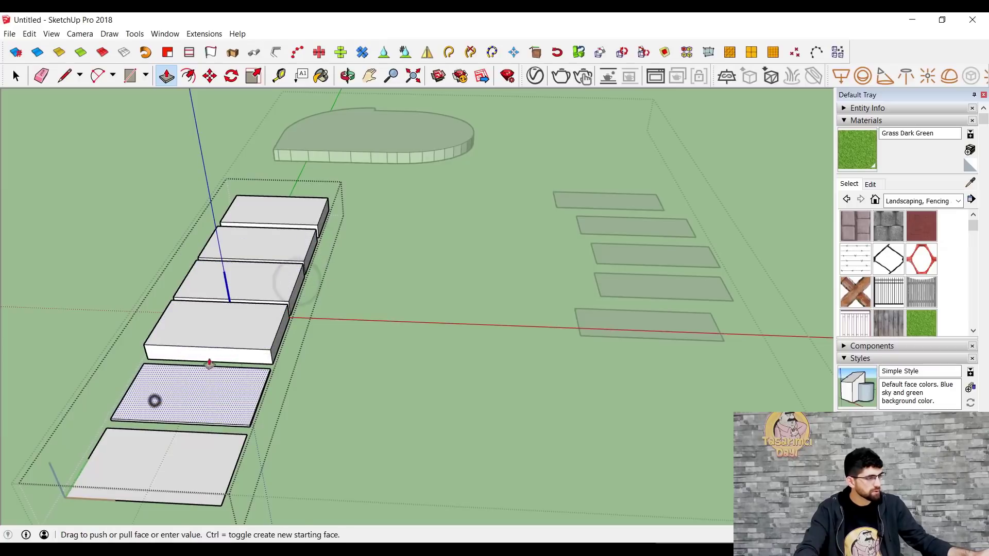
left_click(282, 319)
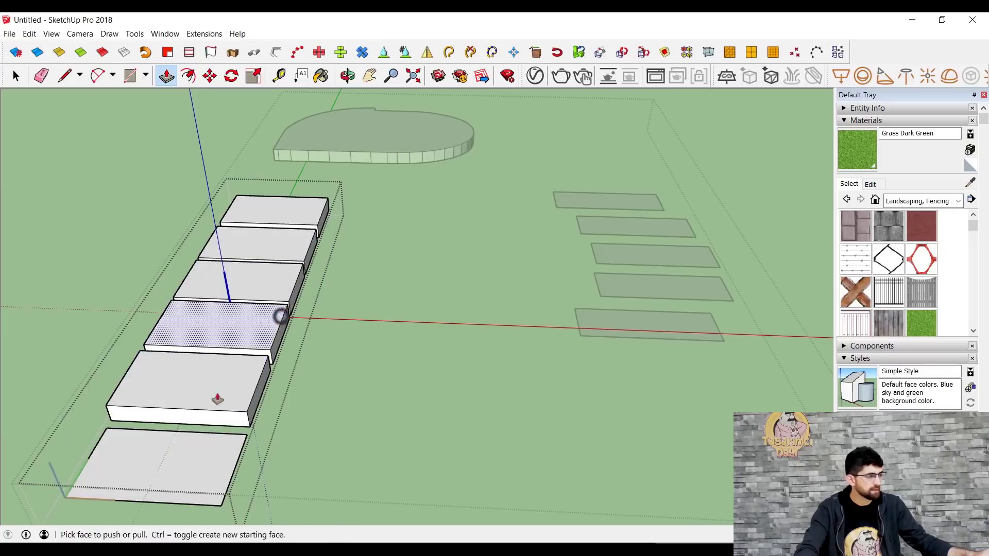
double_click(148, 454)
key("space")
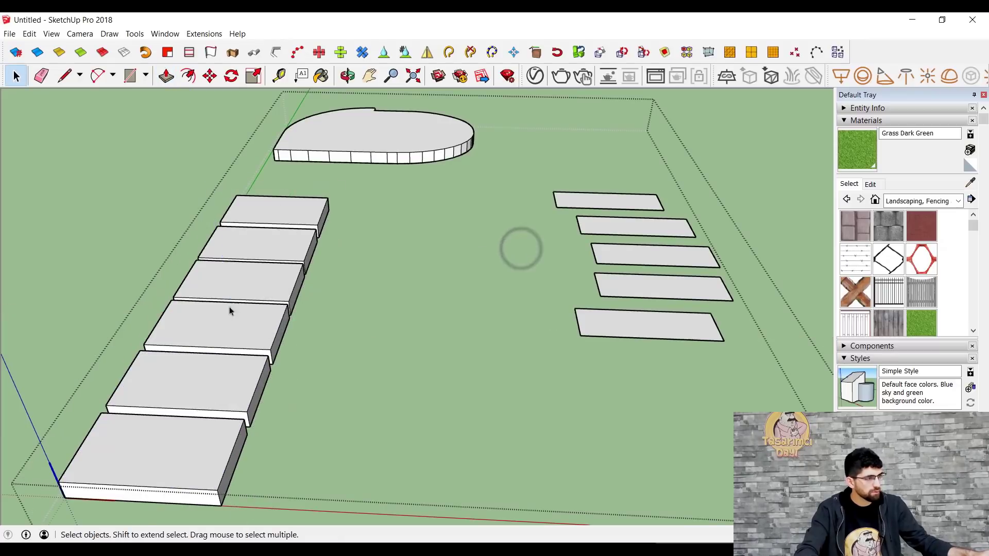
Enter the right rectangle group and extrude all five plates to one height
double_click(585, 209)
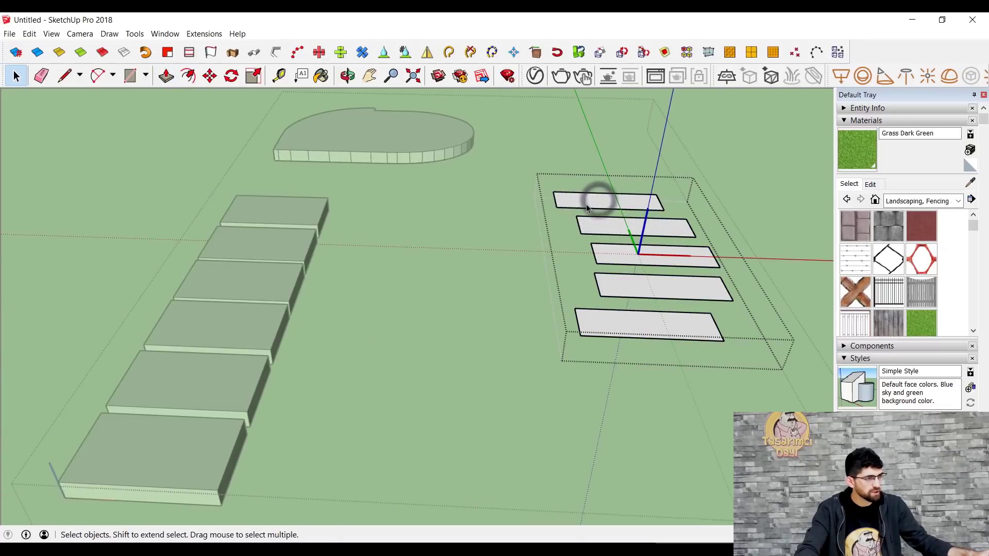
left_click(586, 207)
left_click(166, 75)
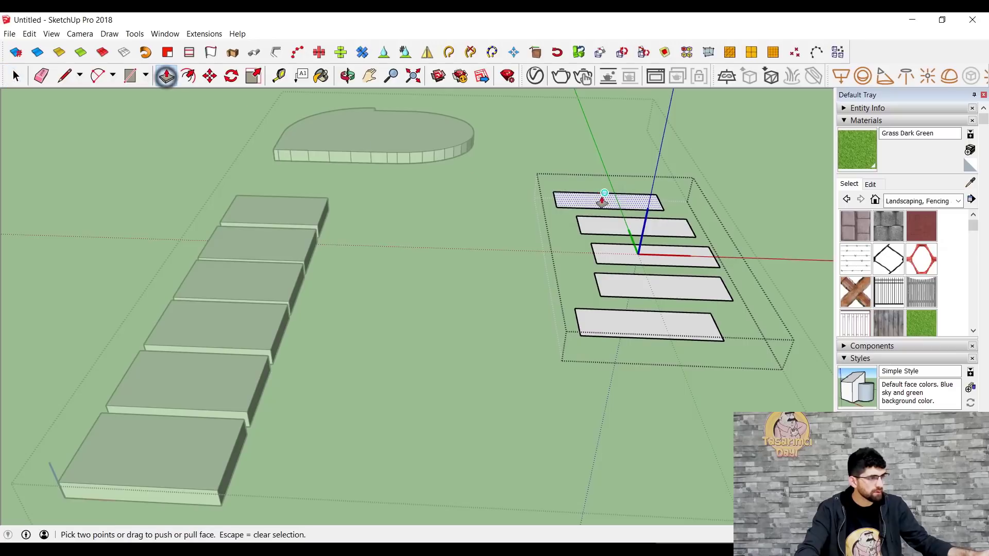
left_click(598, 201)
left_click(598, 200)
double_click(589, 216)
double_click(607, 248)
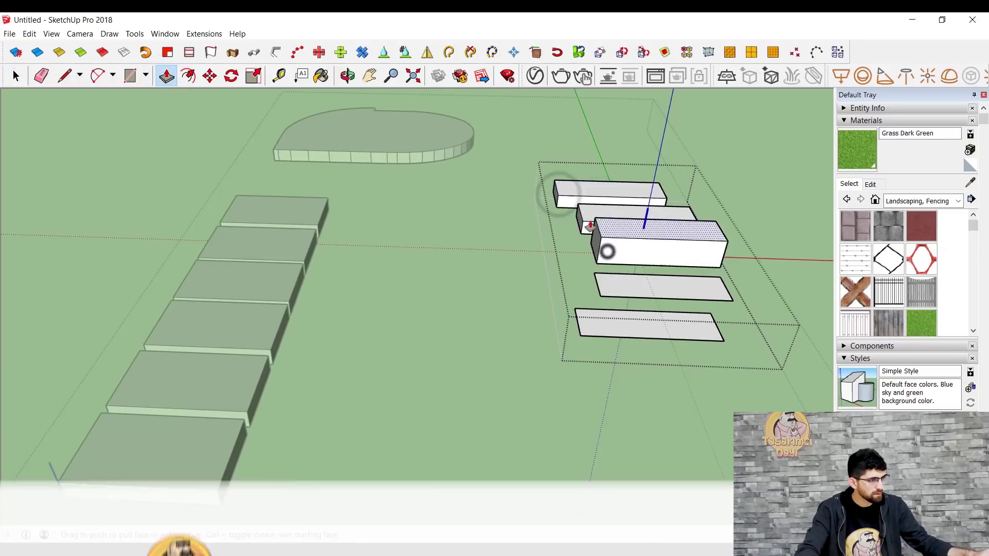
double_click(606, 280)
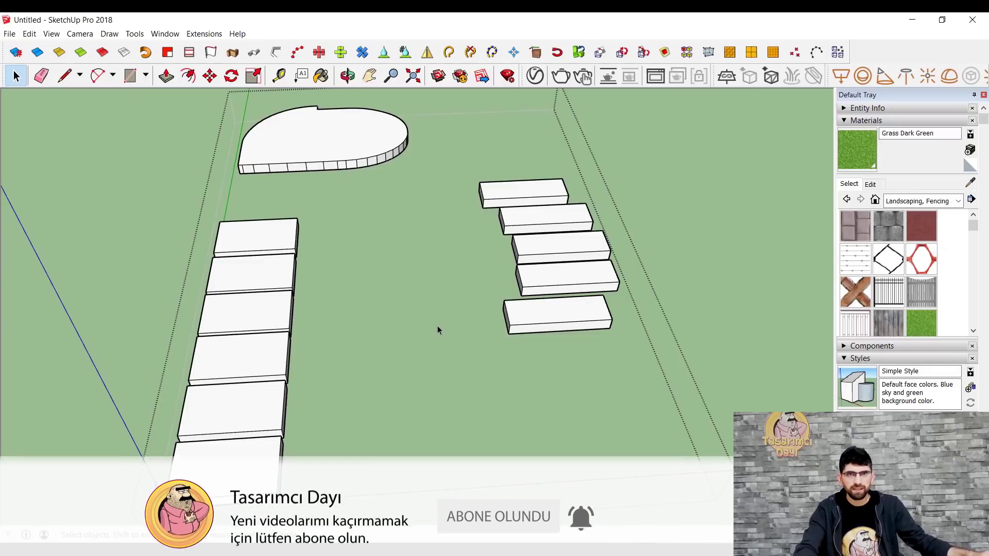
Move the rounded head slab onto the end of the left pad row
left_click_drag(194, 268, 510, 121)
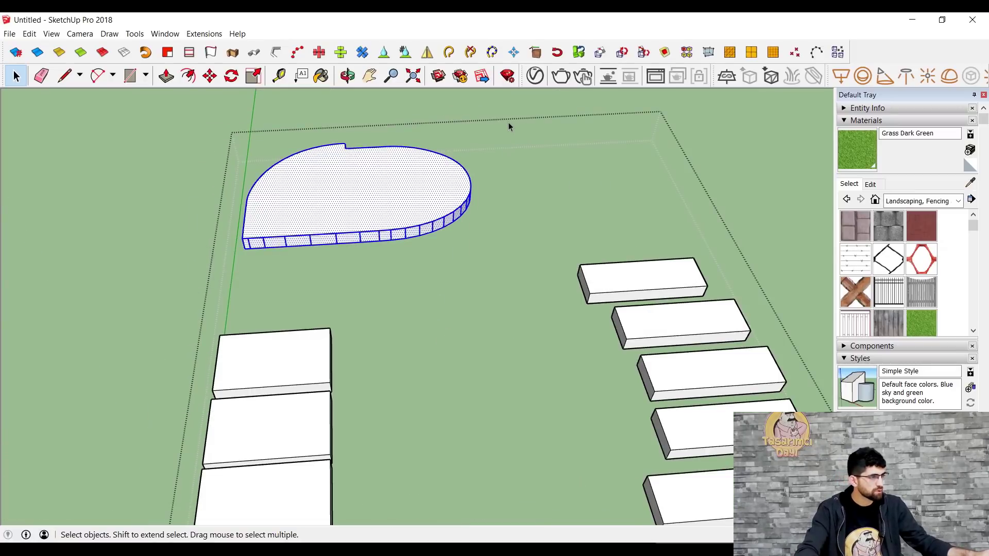
left_click(212, 77)
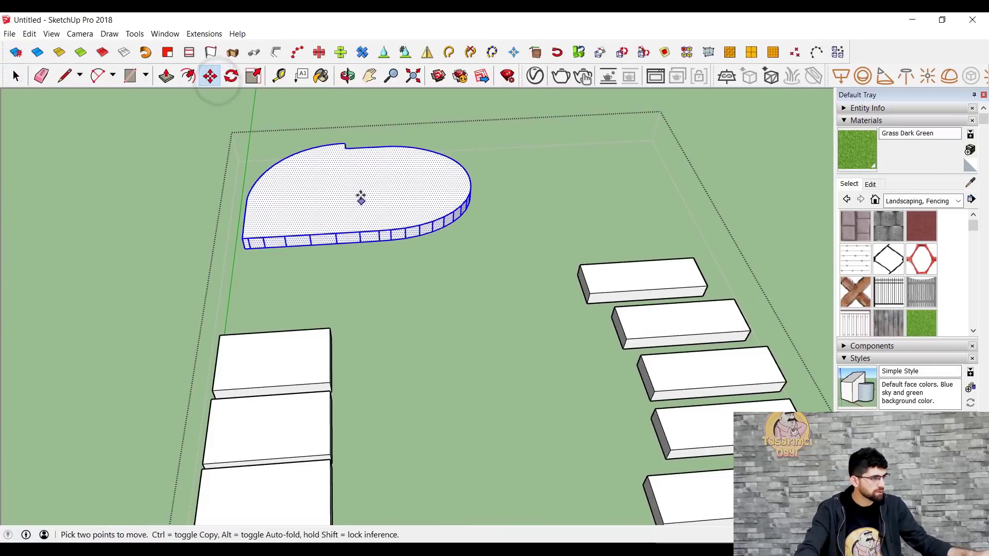
mouse_move(360, 201)
middle_mouse_down()
mouse_move(348, 346)
mouse_move(426, 202)
middle_mouse_up()
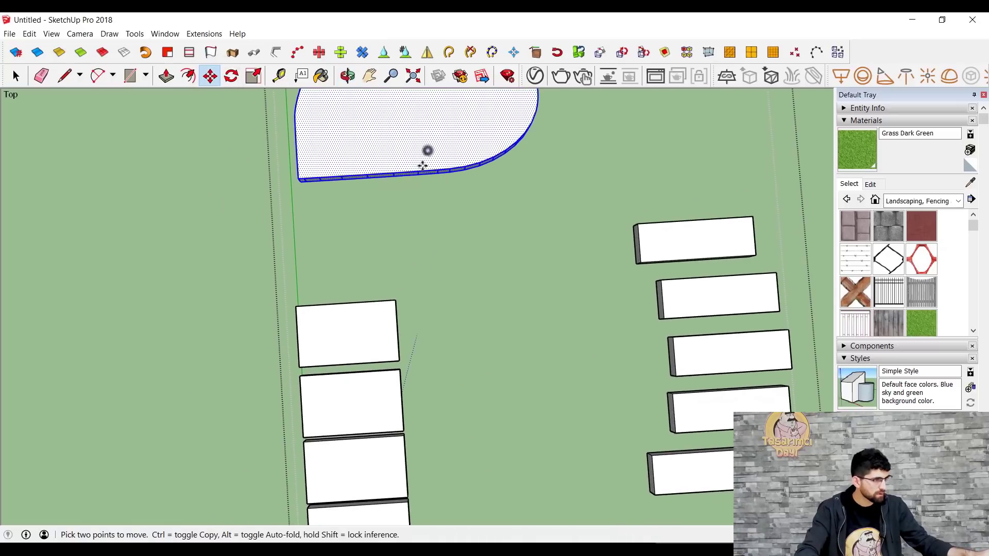
left_click_drag(422, 166, 427, 278)
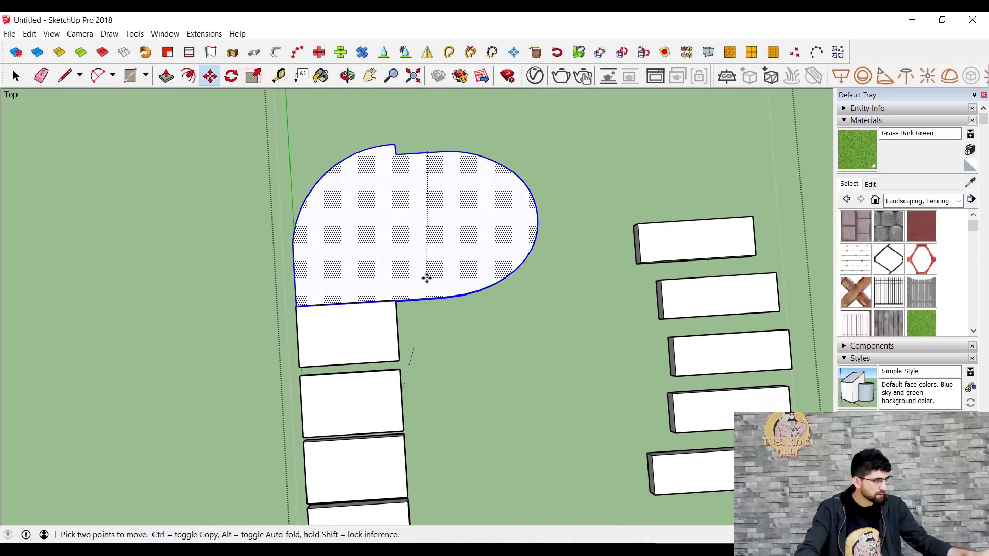
scroll(500, 326, "up", 2)
scroll(492, 375, "up", 2)
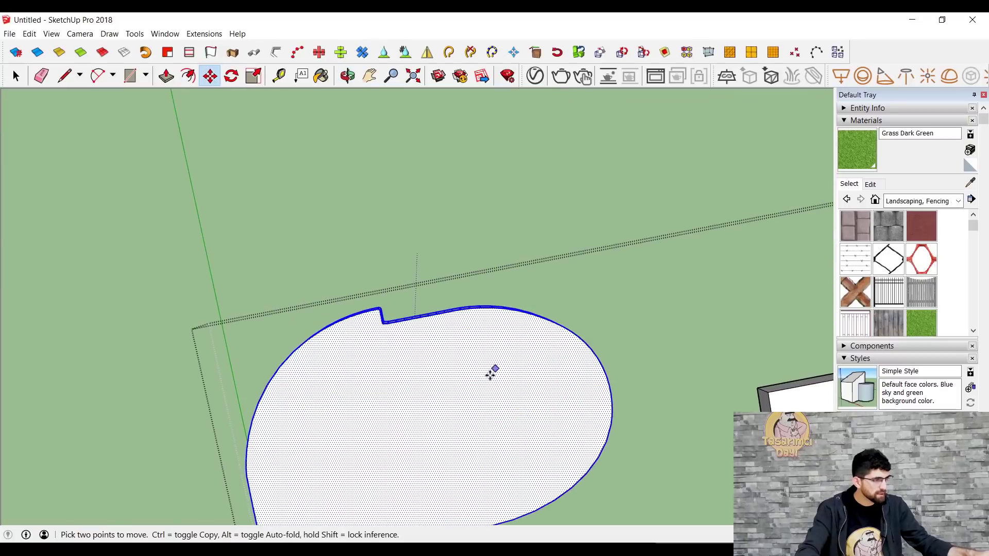
middle_click_drag(369, 419, 409, 196, "shift")
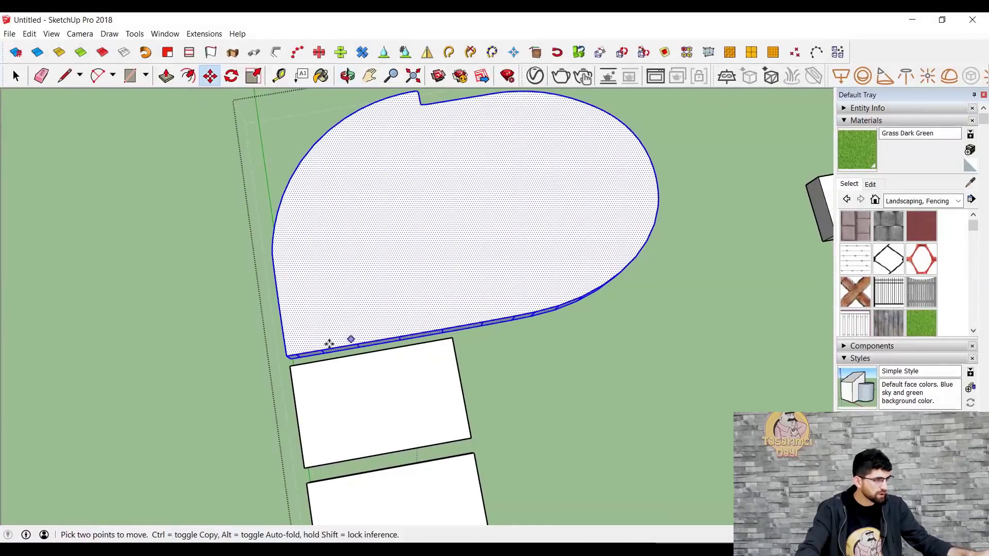
left_click(339, 355)
scroll(390, 291, "down", 3)
scroll(463, 278, "down", 2)
middle_click_drag(463, 278, 455, 202, "shift")
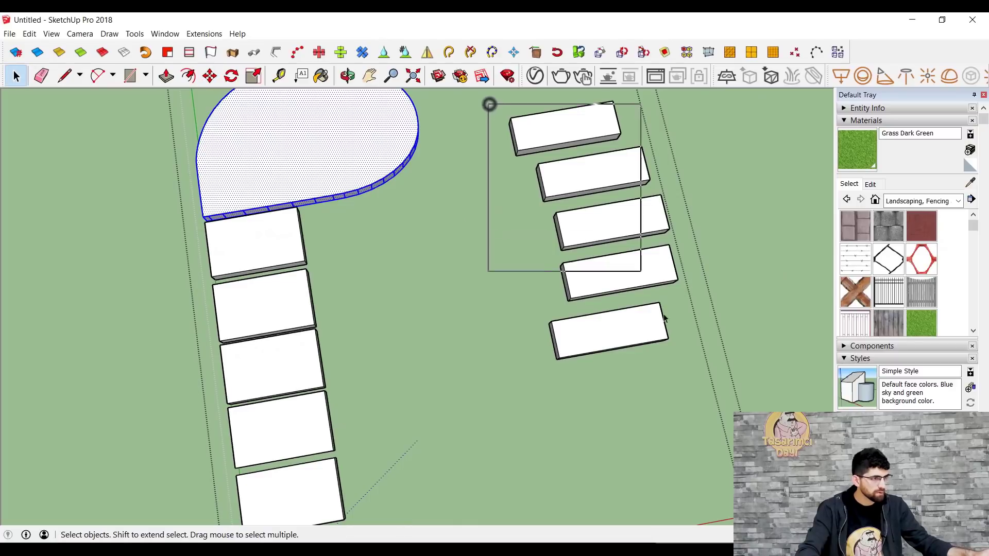
Move the group of five plates onto the six-block column in top view
left_click_drag(489, 104, 717, 437)
key("F2")
left_click(544, 241)
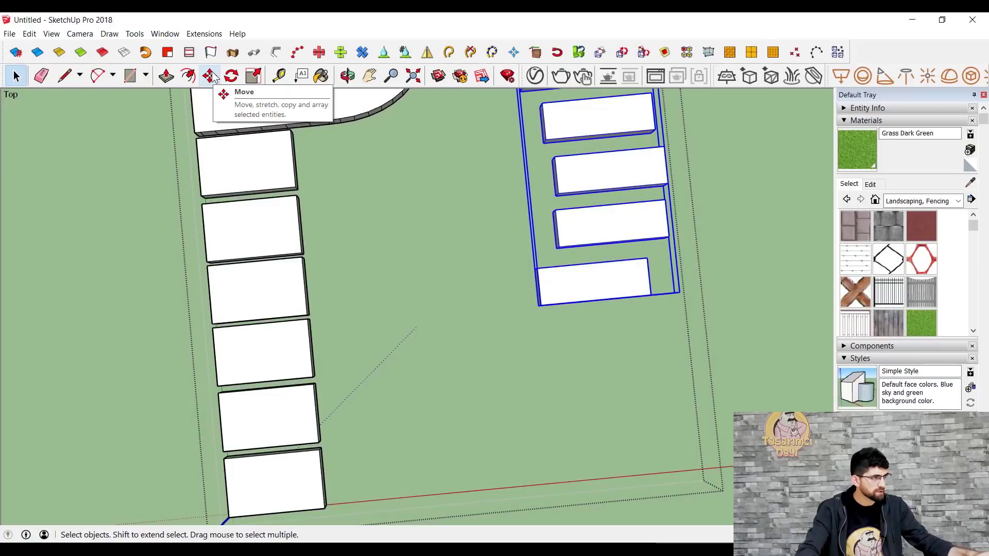
left_click(212, 76)
left_click(611, 174)
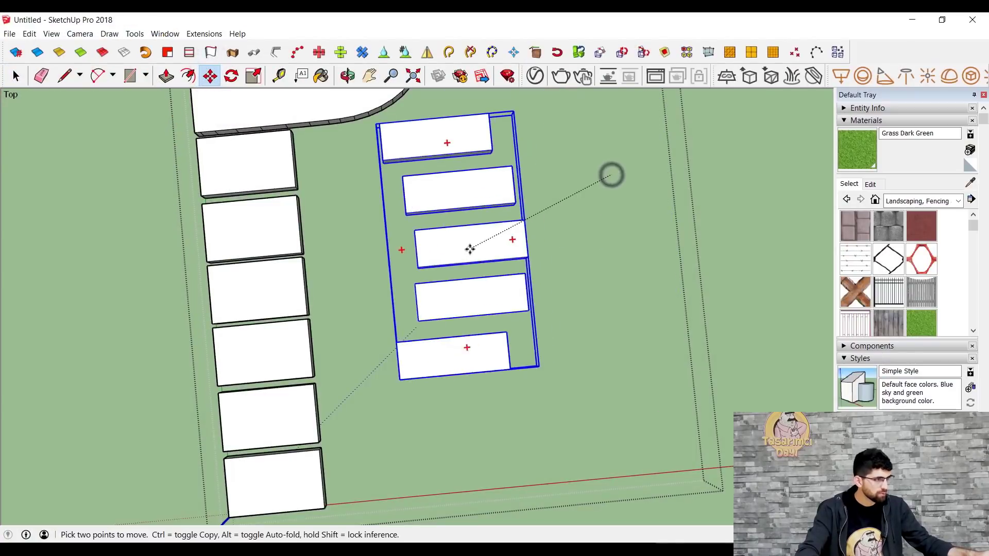
mouse_move(362, 298)
middle_mouse_down()
mouse_move(394, 279)
mouse_move(421, 147)
mouse_move(449, 215)
middle_mouse_up()
scroll(394, 279, "up", 3)
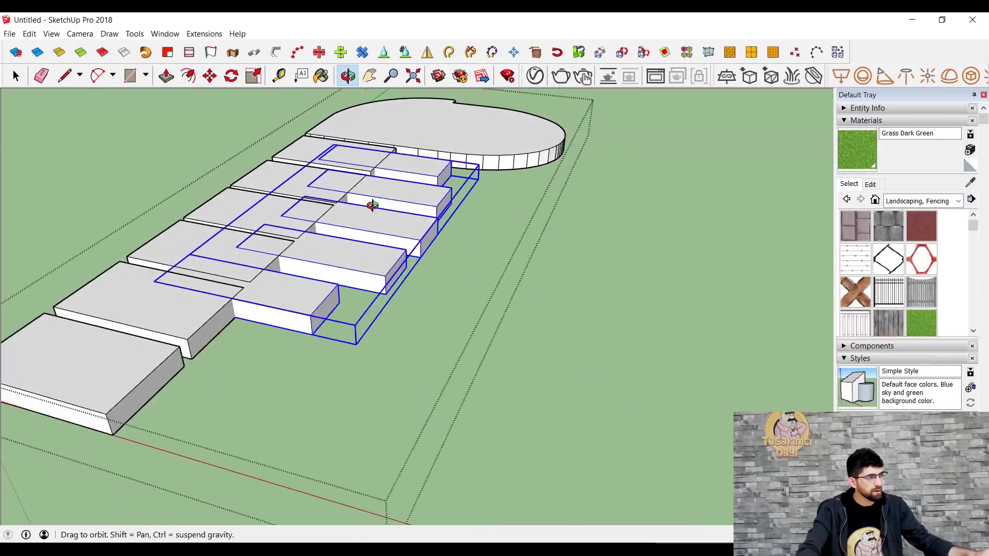
mouse_move(325, 217)
middle_mouse_down()
mouse_move(426, 258)
mouse_move(309, 159)
mouse_move(360, 232)
mouse_move(453, 309)
middle_mouse_up()
key("m")
scroll(410, 270, "up", 5)
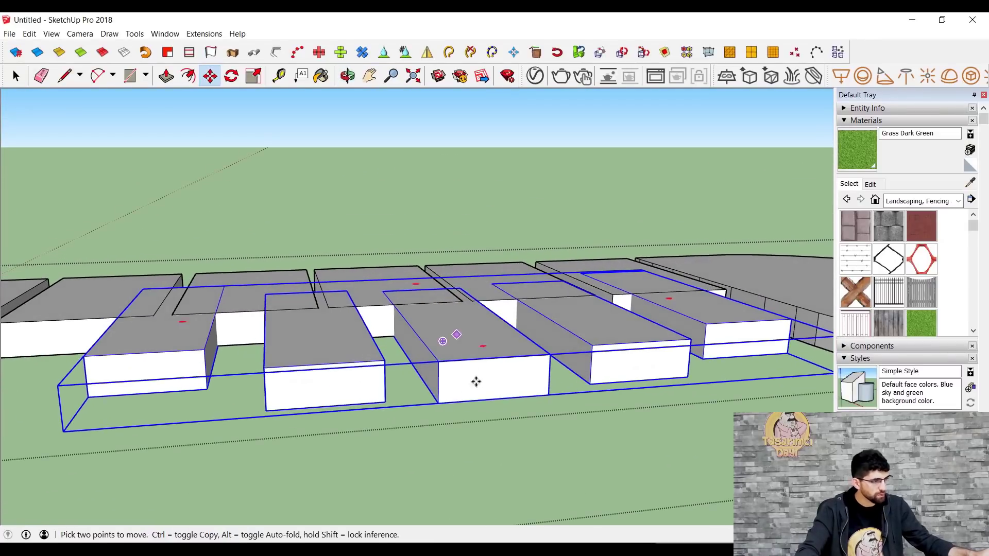
left_click(477, 382)
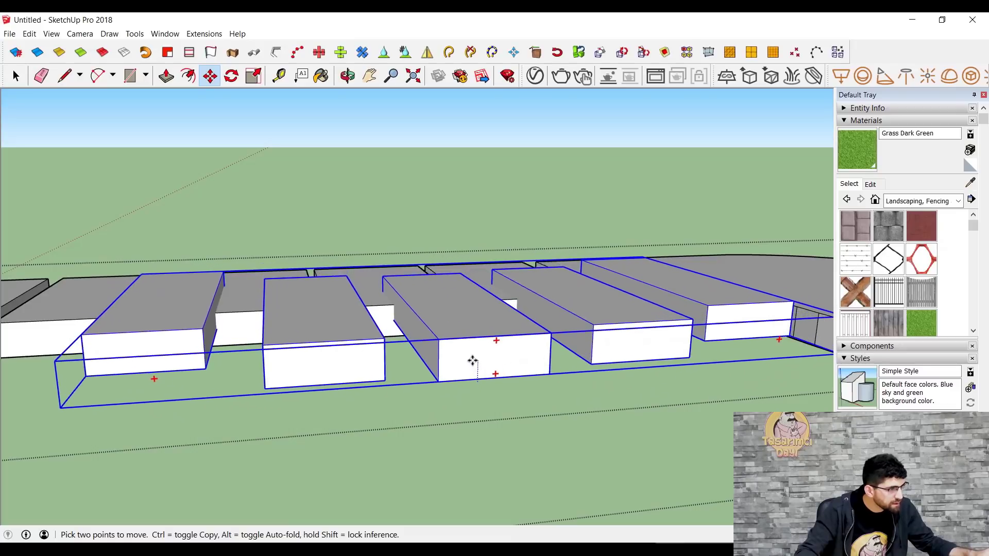
mouse_move(473, 359)
middle_mouse_down()
mouse_move(483, 382)
mouse_move(550, 322)
middle_mouse_up()
key("space")
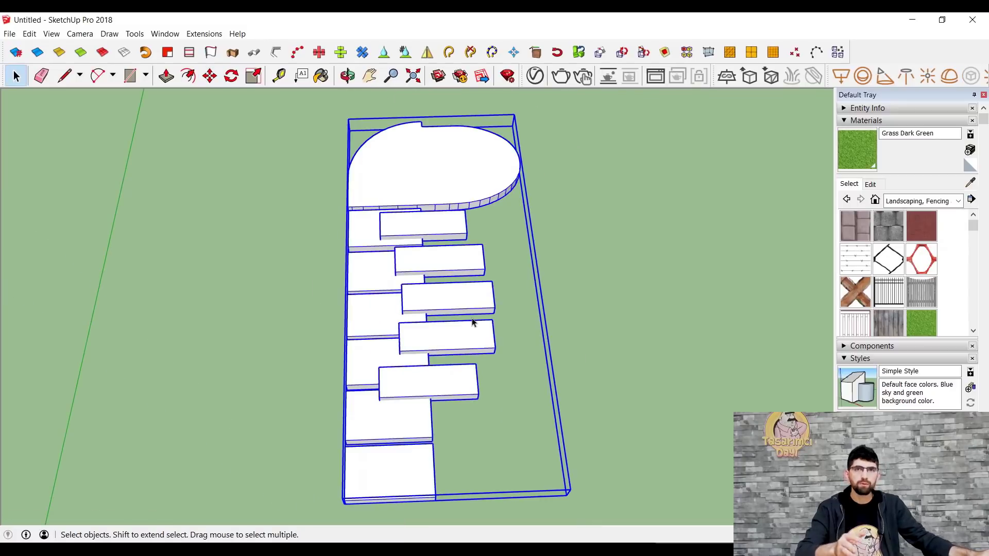
Rotate the flat totem assembly 90° about its end so it stands upright
middle_click_drag(472, 322, 249, 104)
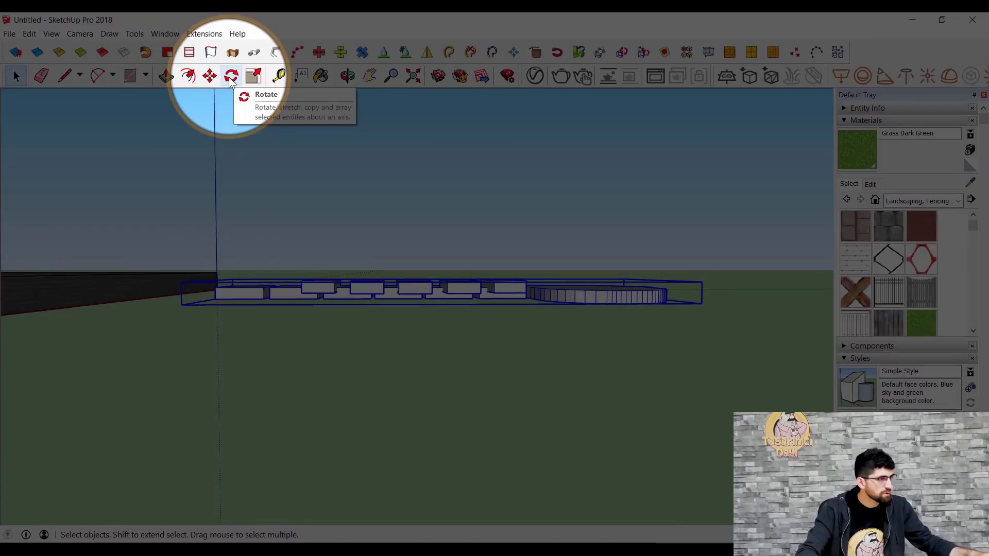
left_click(231, 76)
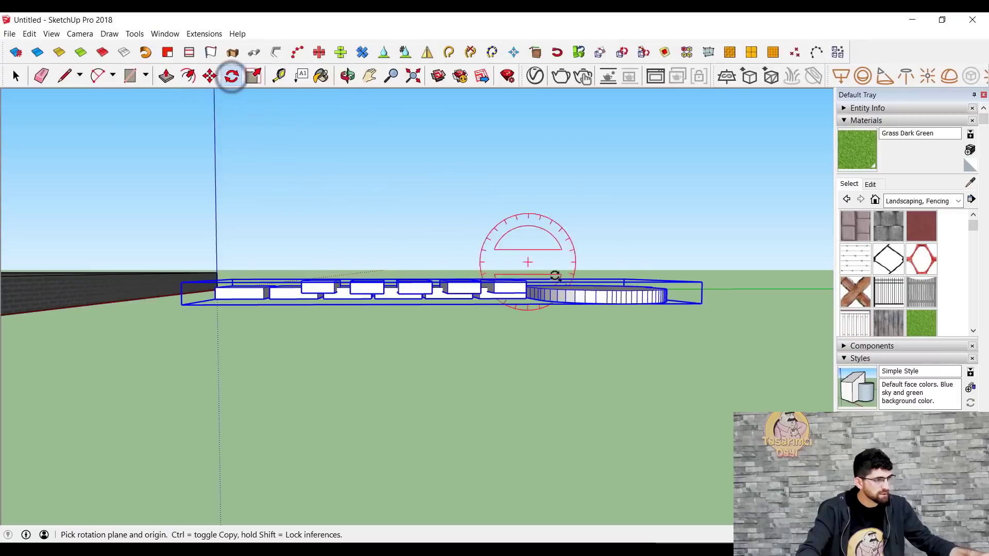
left_click(616, 303)
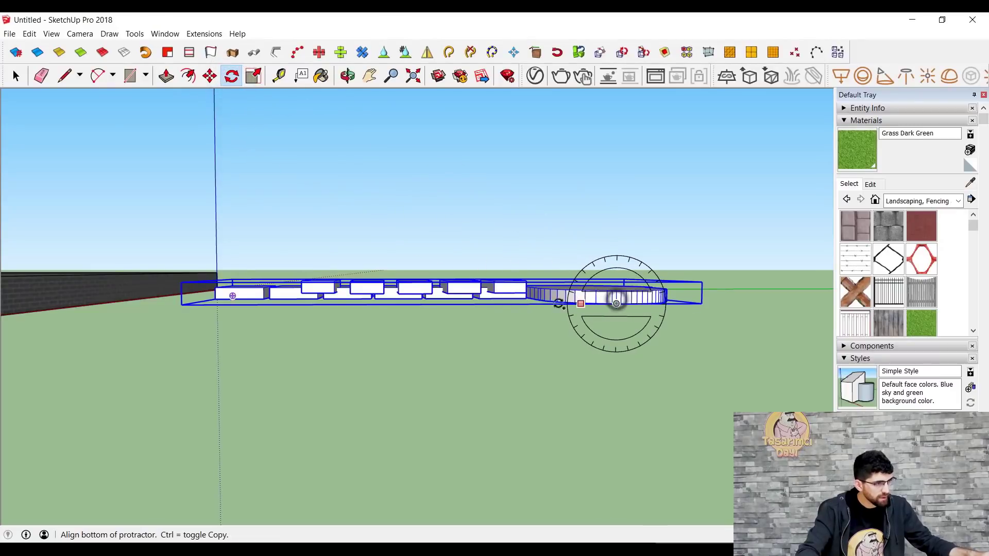
left_click(462, 304)
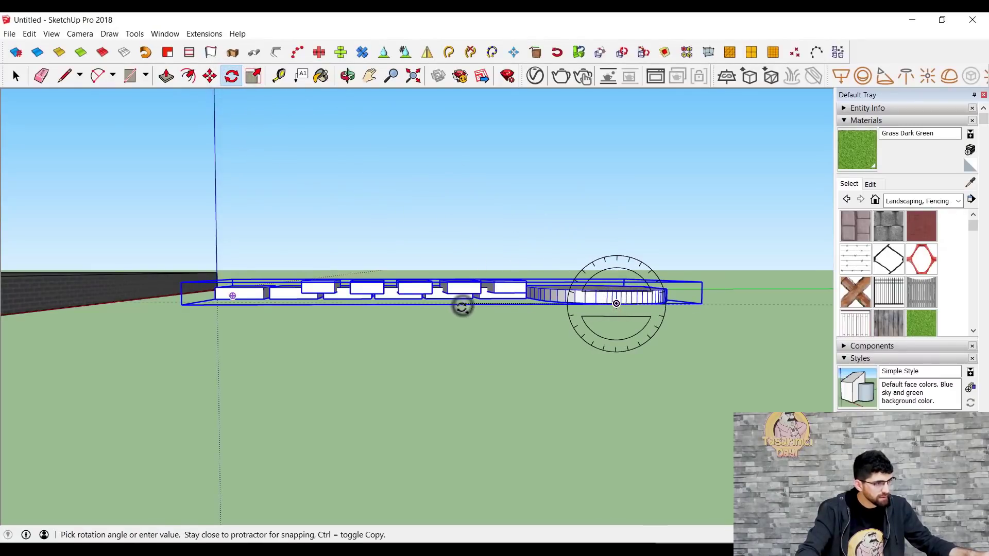
left_click(487, 361)
mouse_move(487, 360)
middle_mouse_down()
mouse_move(641, 468)
mouse_move(706, 472)
mouse_move(640, 474)
middle_mouse_up()
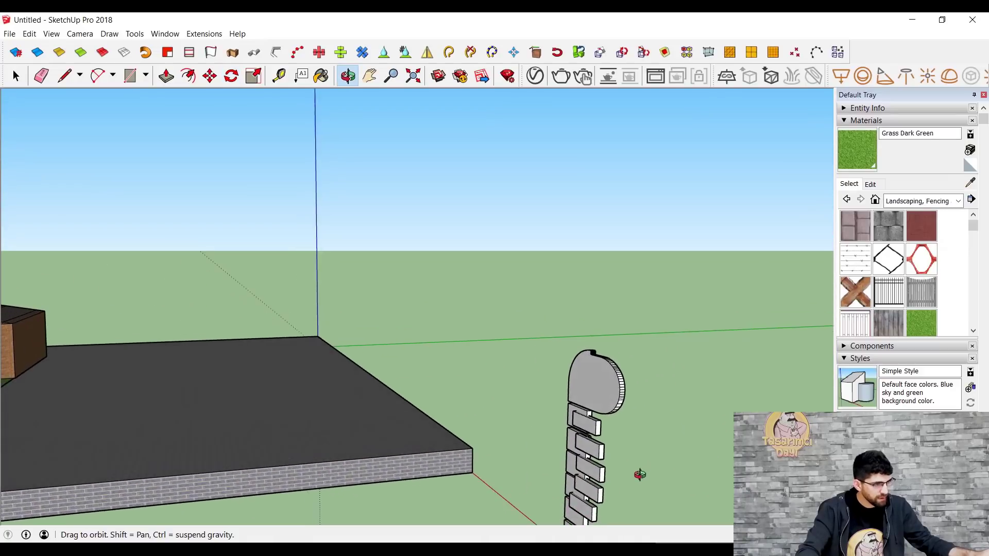
Move the upright totem in front of the brick garage and van
left_click(209, 78)
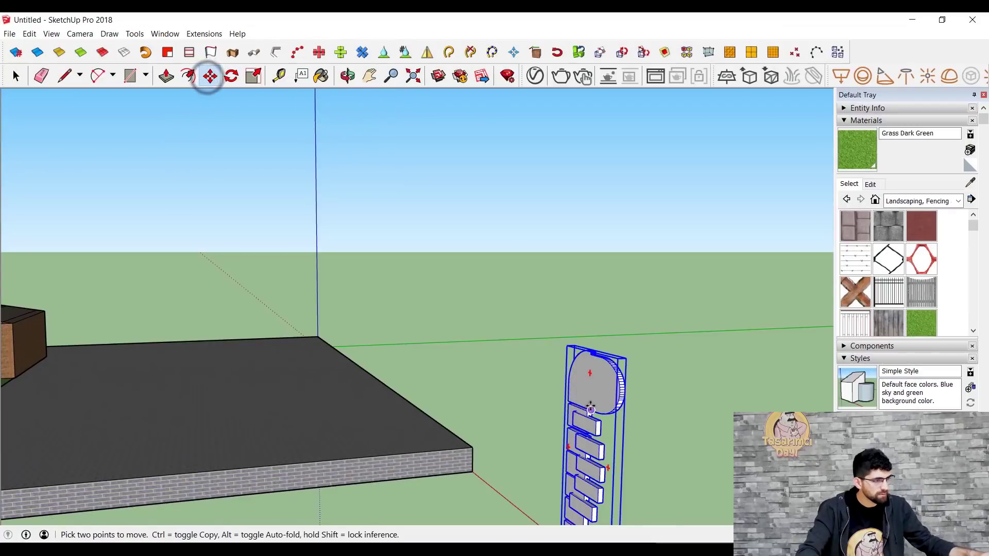
left_click(590, 409)
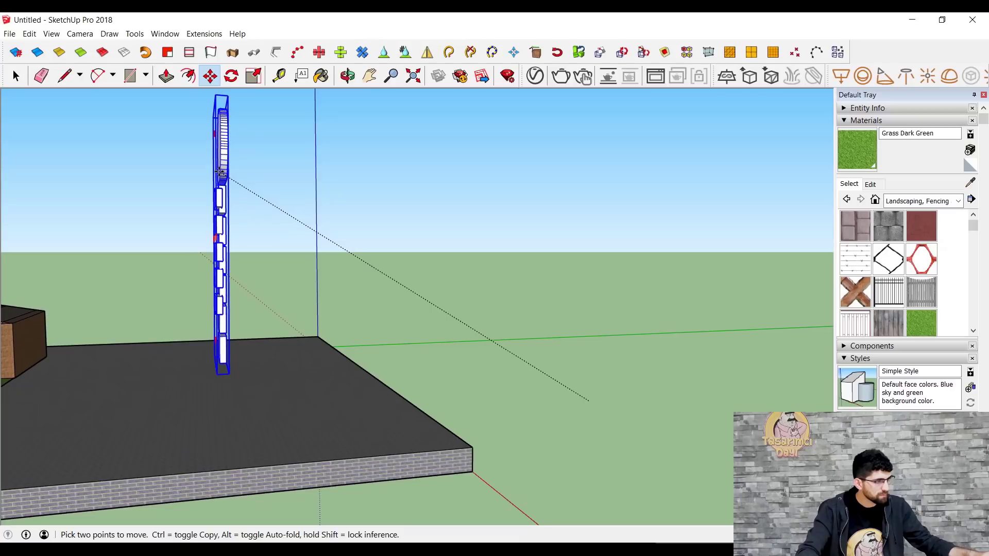
left_click(220, 171)
middle_click_drag(108, 280, 227, 287)
scroll(492, 298, "up", 5)
left_click(492, 297)
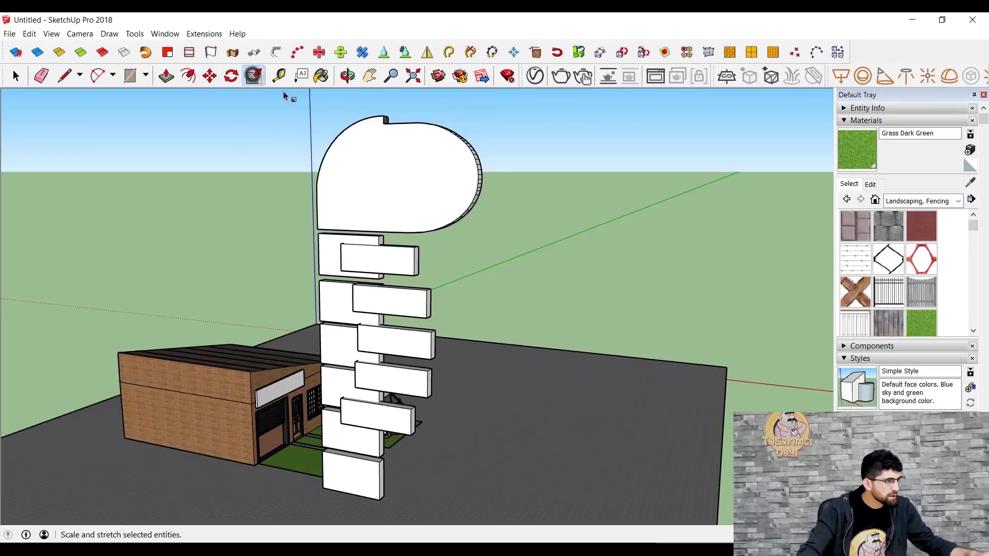
Scale the totem down proportionally from a corner grip, then view the garage front
left_click(253, 76)
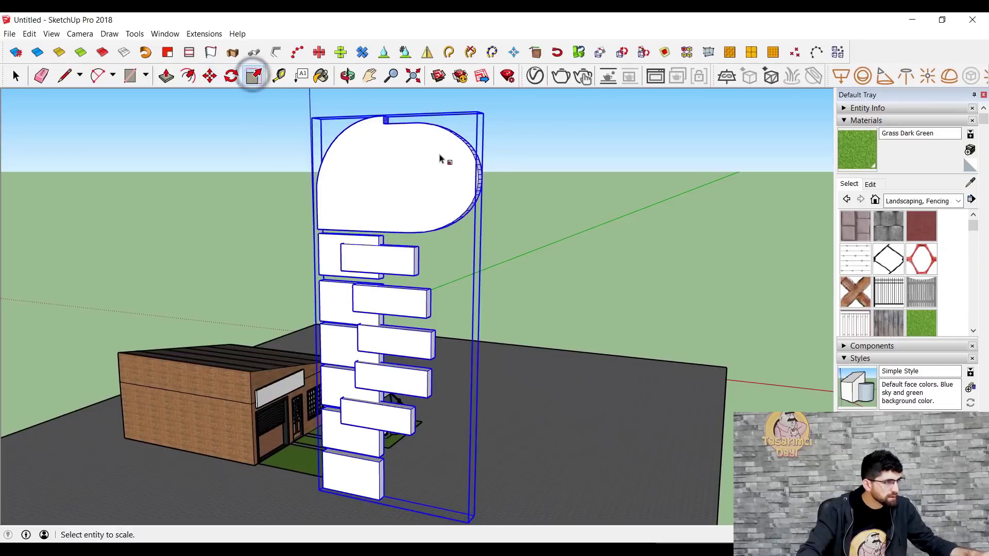
left_click(440, 159)
left_click(484, 112)
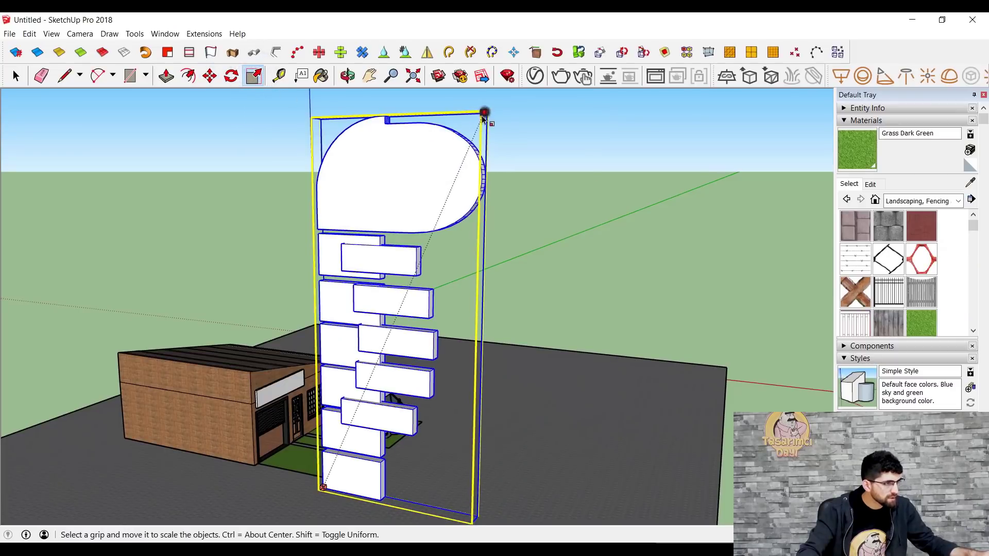
left_click(479, 113)
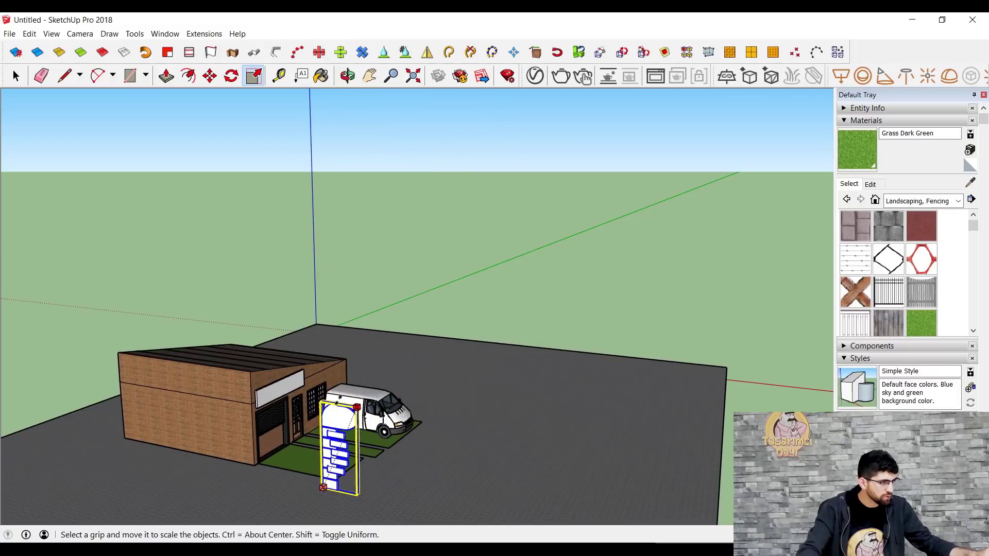
scroll(339, 485, "up", 3)
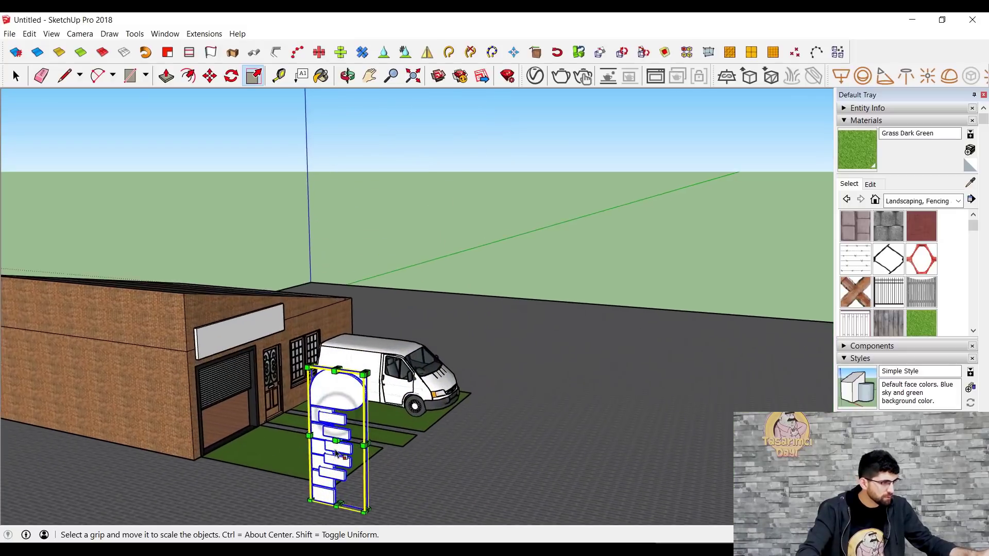
scroll(350, 448, "up", 3)
scroll(371, 391, "up", 3)
scroll(390, 332, "up", 3)
middle_click_drag(390, 332, 309, 323)
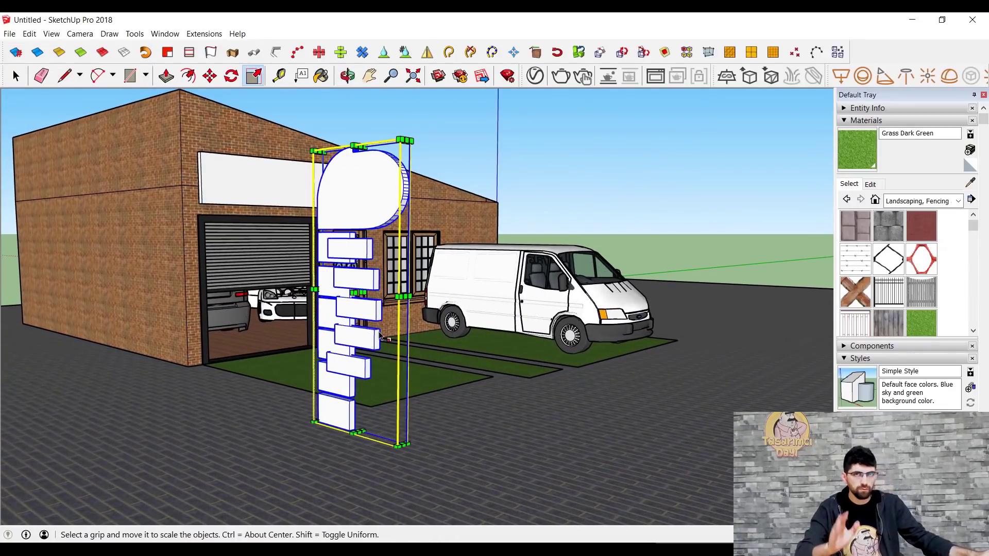
Rotate the totem about its base point so it faces forward
left_click(232, 78)
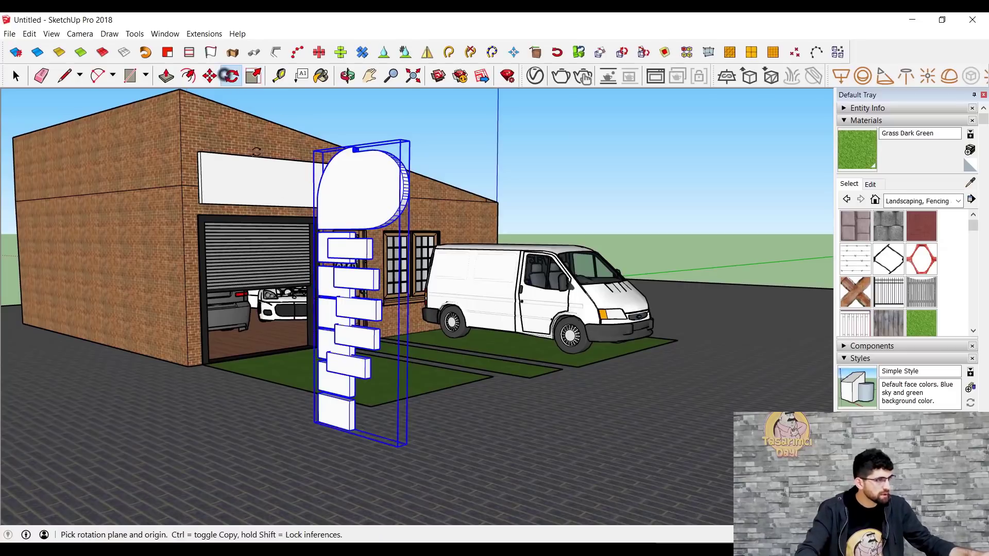
left_click(319, 435)
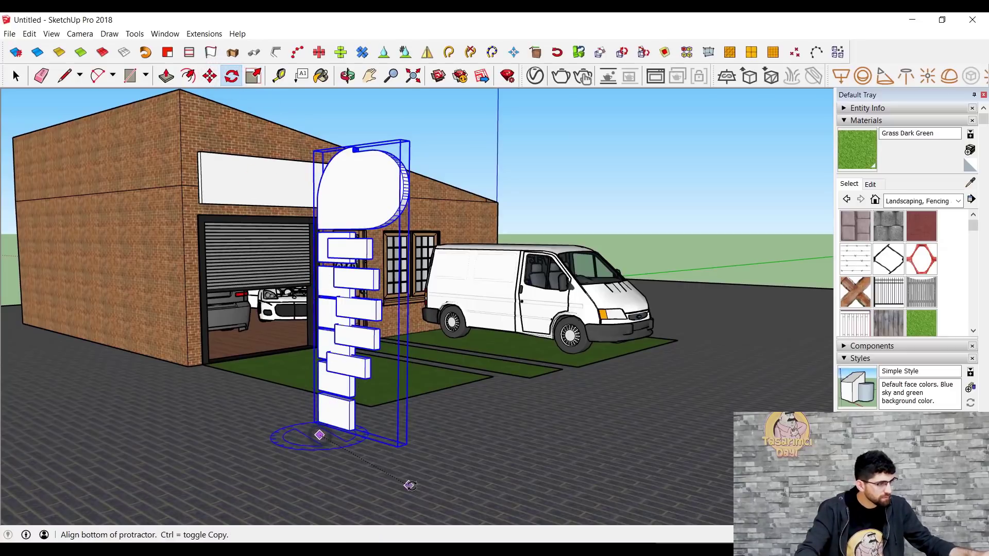
left_click(437, 472)
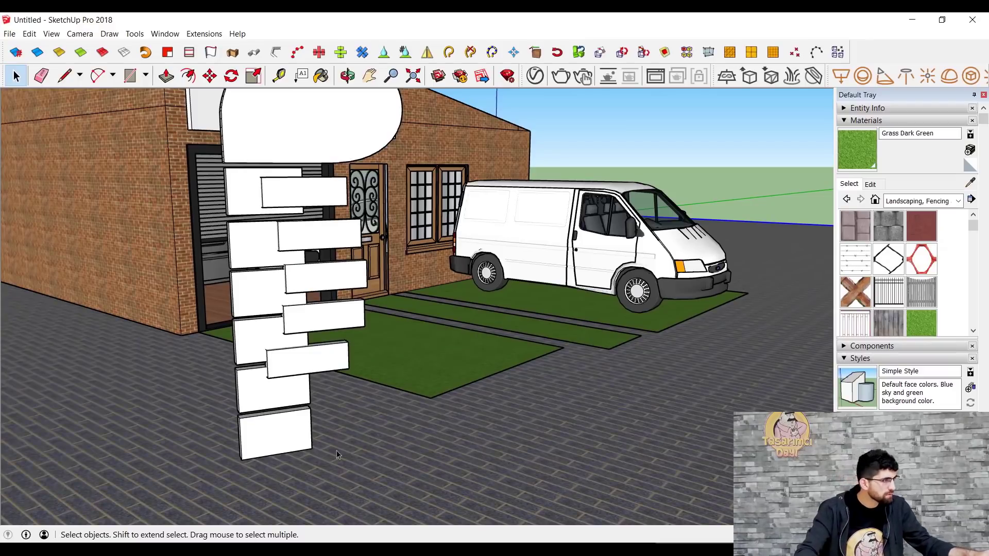
left_click(128, 78)
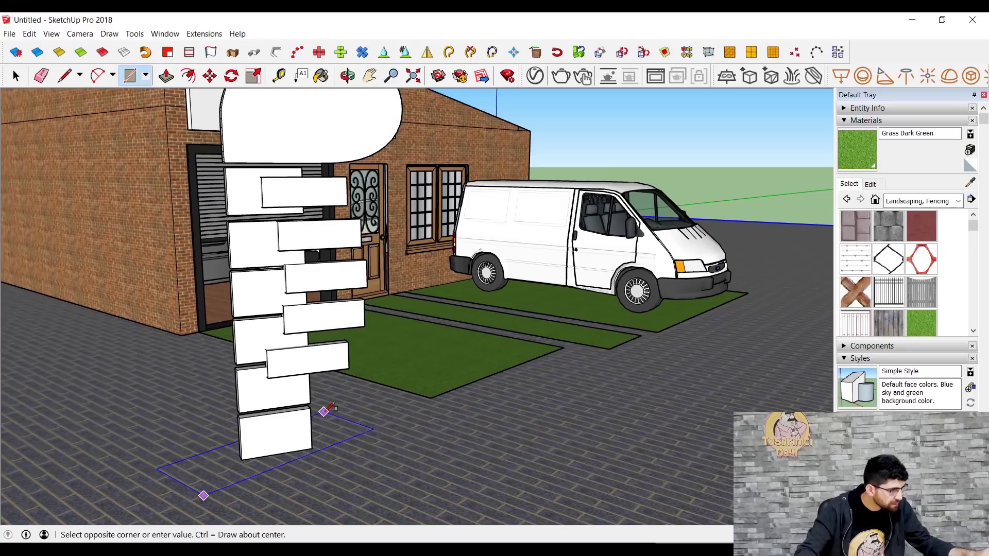
Draw a ground rectangle around the totem base and pull it up into a slab
scroll(324, 411, "up", 2)
left_click(373, 370)
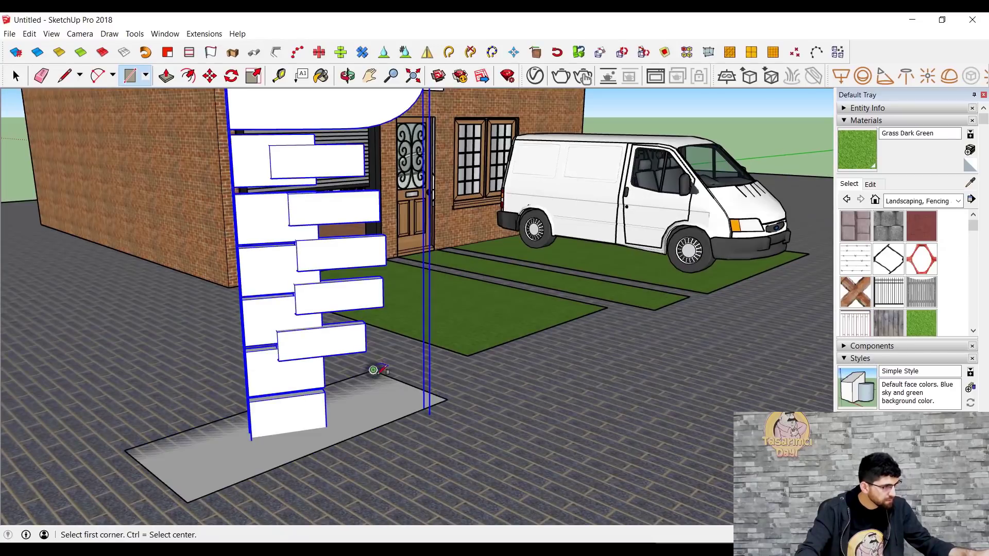
left_click(166, 75)
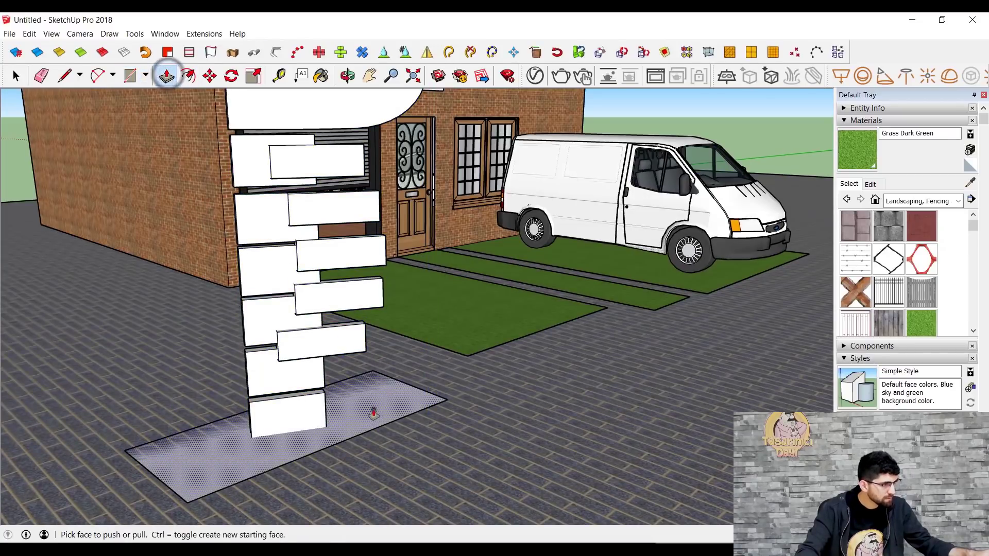
left_click(351, 382)
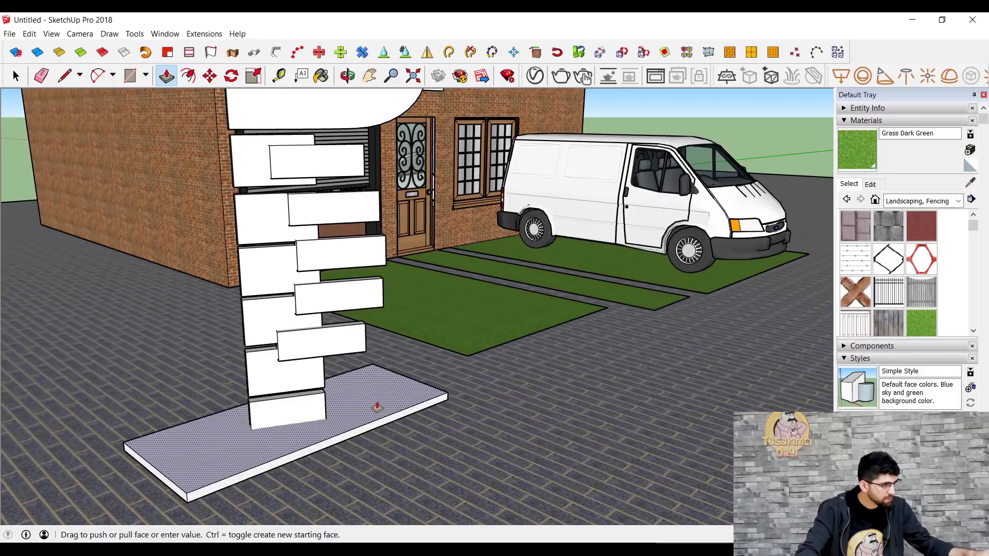
left_click(380, 408)
scroll(309, 393, "up", 3)
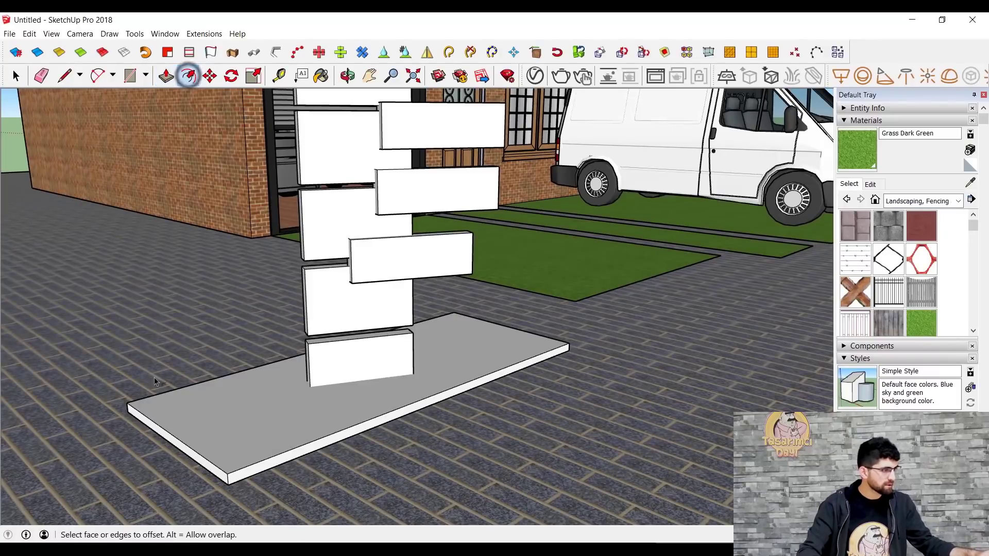
Offset the slab top inward and push the inner face down into a recessed bed
left_click(226, 381)
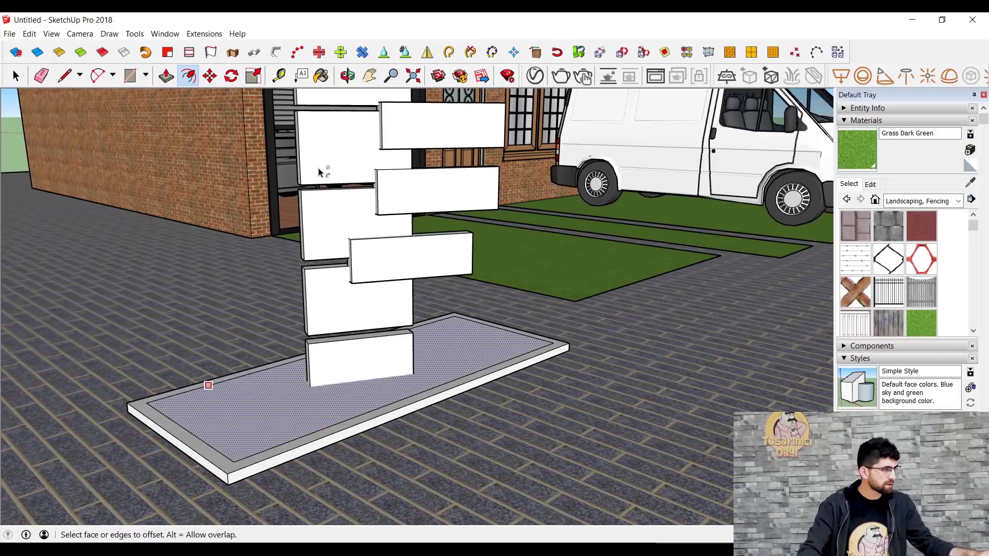
left_click(166, 75)
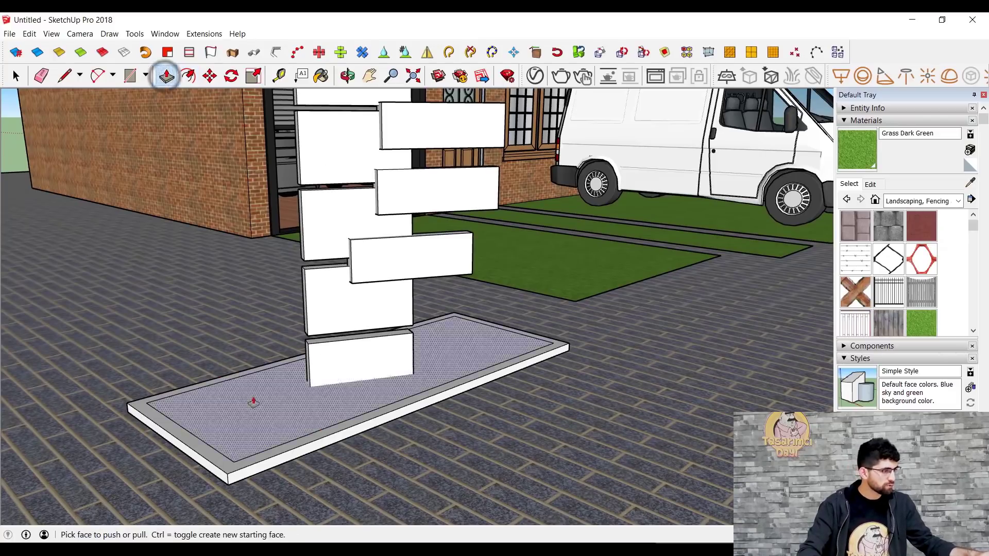
left_click(259, 419)
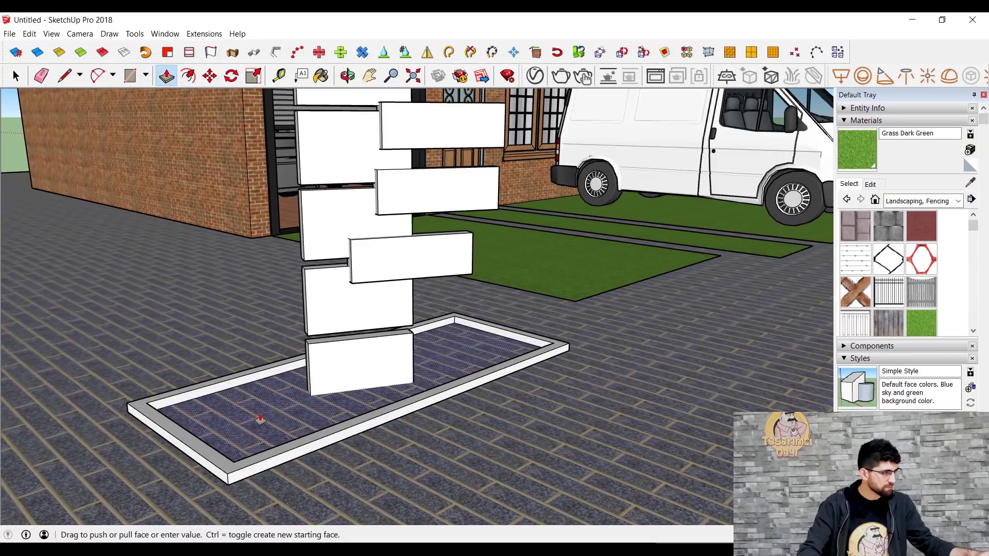
left_click(186, 383)
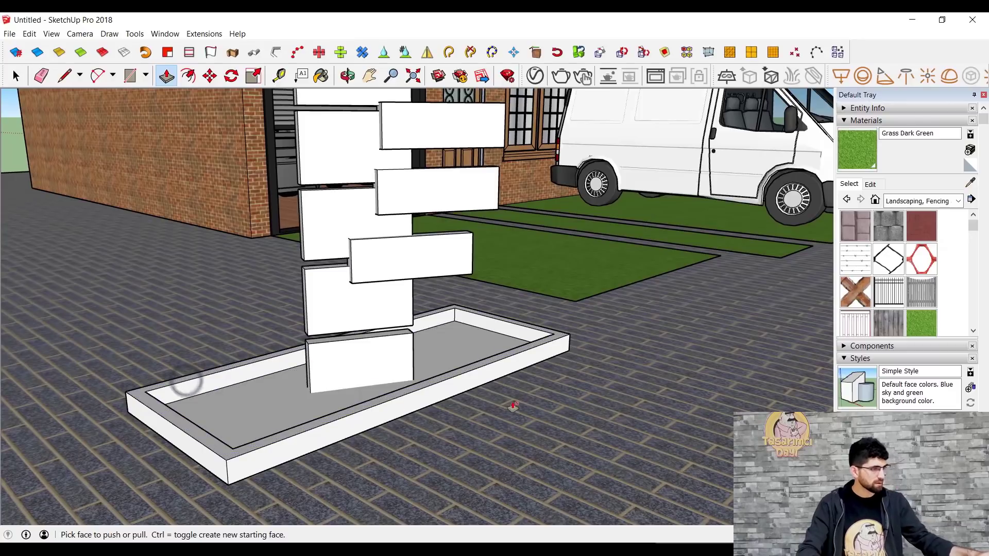
middle_click_drag(514, 406, 784, 313)
Paint the planter bed with grass and its rim faces with concrete block
key("b")
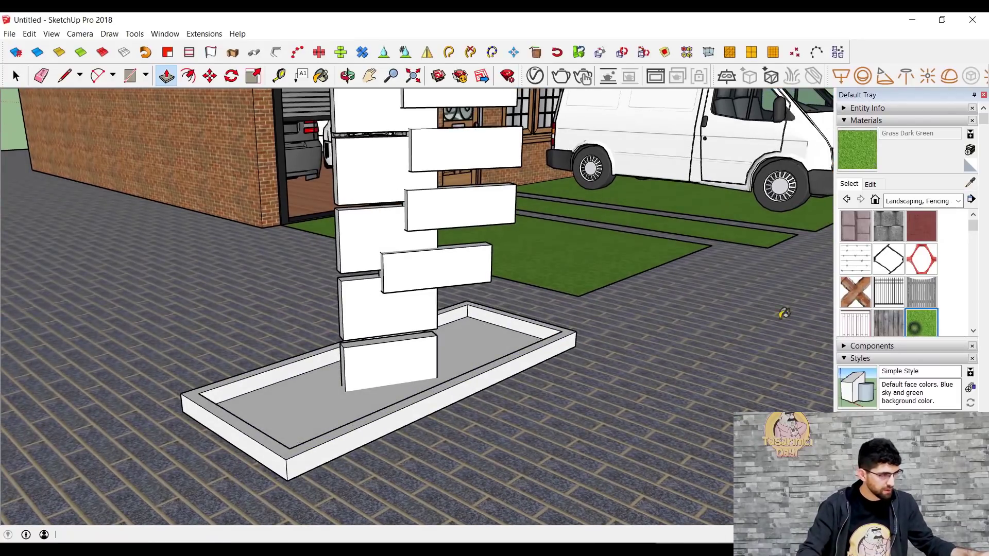
left_click(484, 334)
middle_click_drag(546, 332, 525, 343)
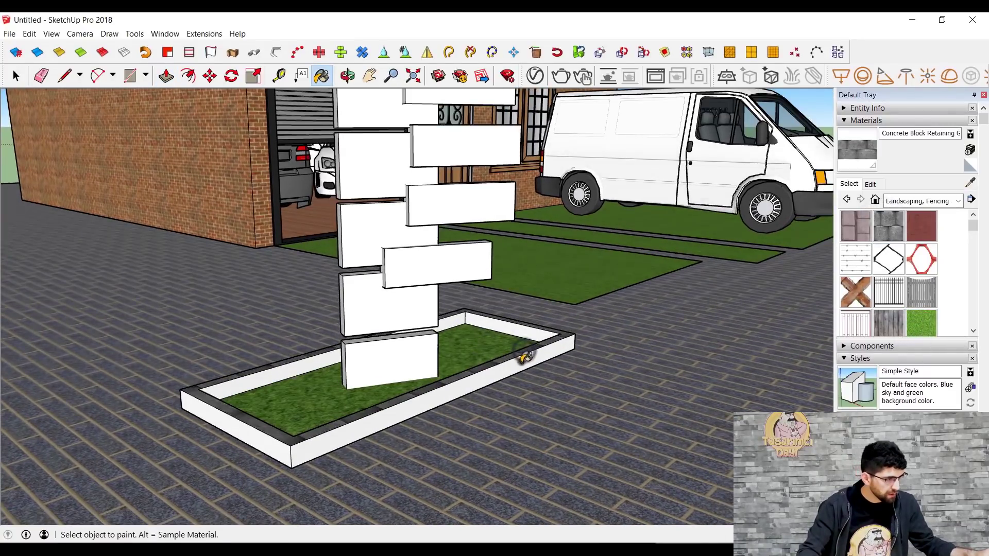
left_click(524, 358)
left_click(274, 439)
mouse_move(205, 381)
middle_mouse_down()
mouse_move(596, 342)
mouse_move(551, 401)
mouse_move(539, 322)
middle_mouse_up()
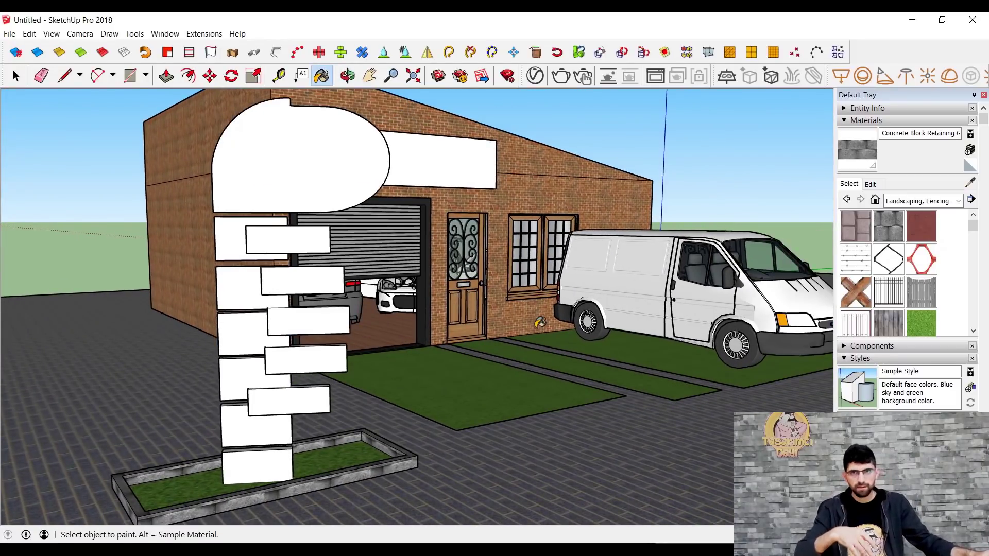
Switch the Materials tray to the Colors collection and scroll through its swatches
left_click(958, 201)
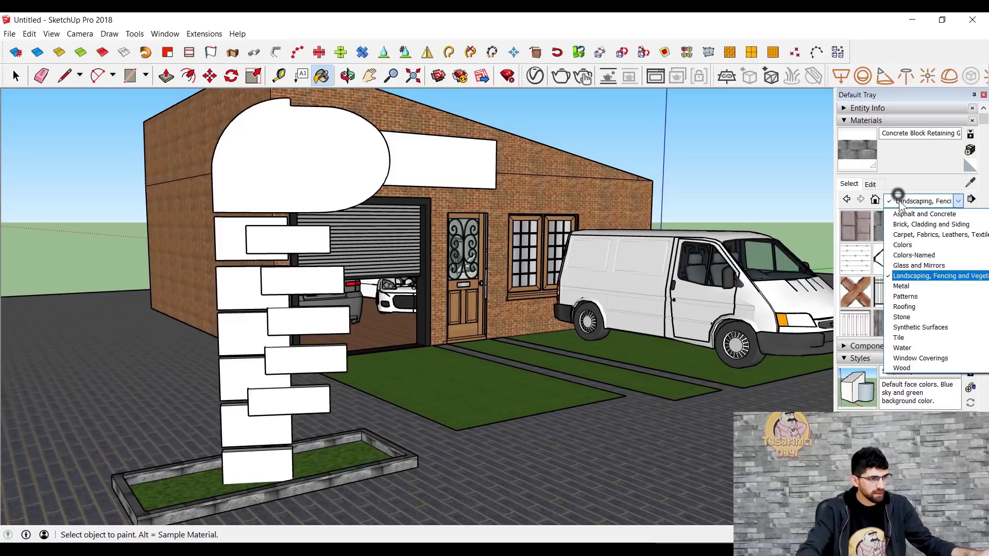
left_click(947, 248)
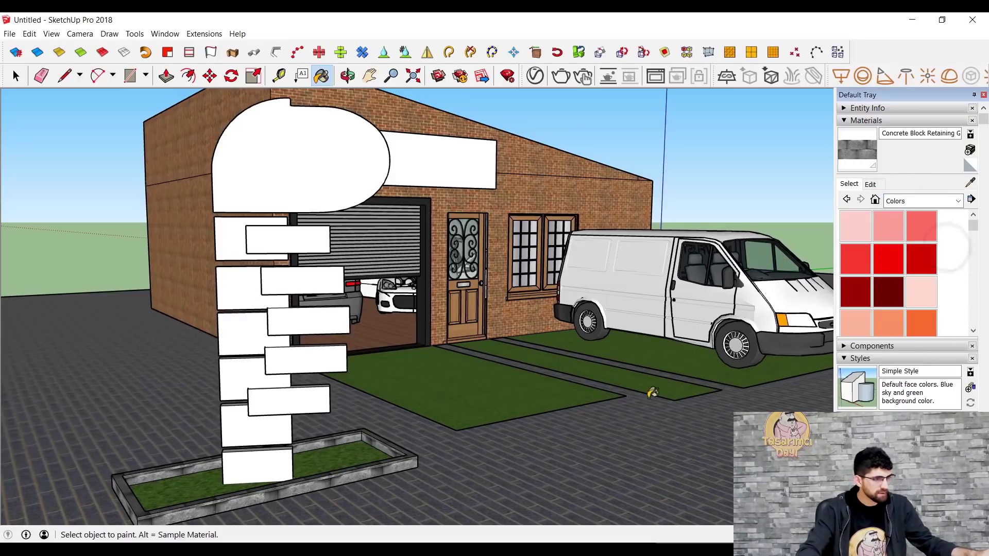
scroll(976, 242, "down", 3)
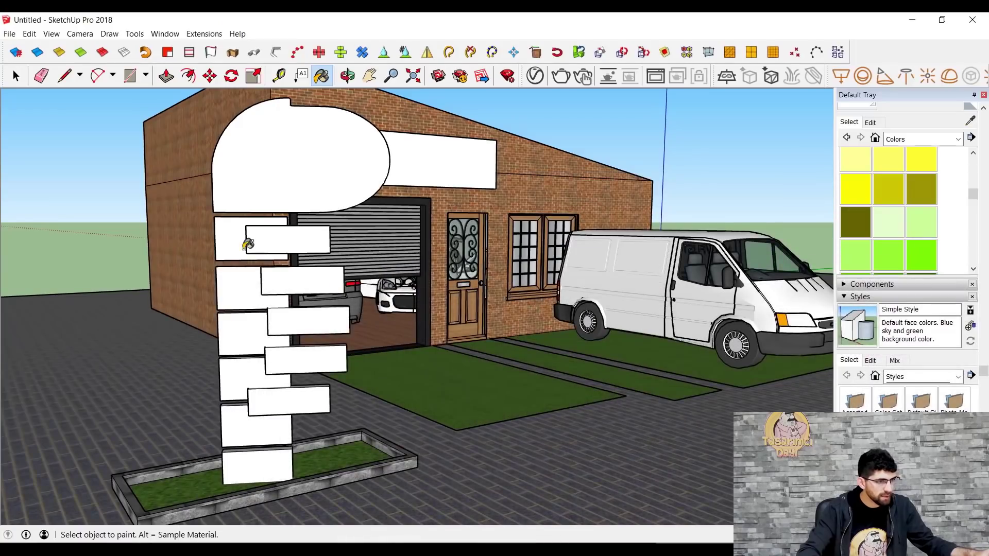
scroll(915, 245, "up", 2)
scroll(919, 234, "up", 2)
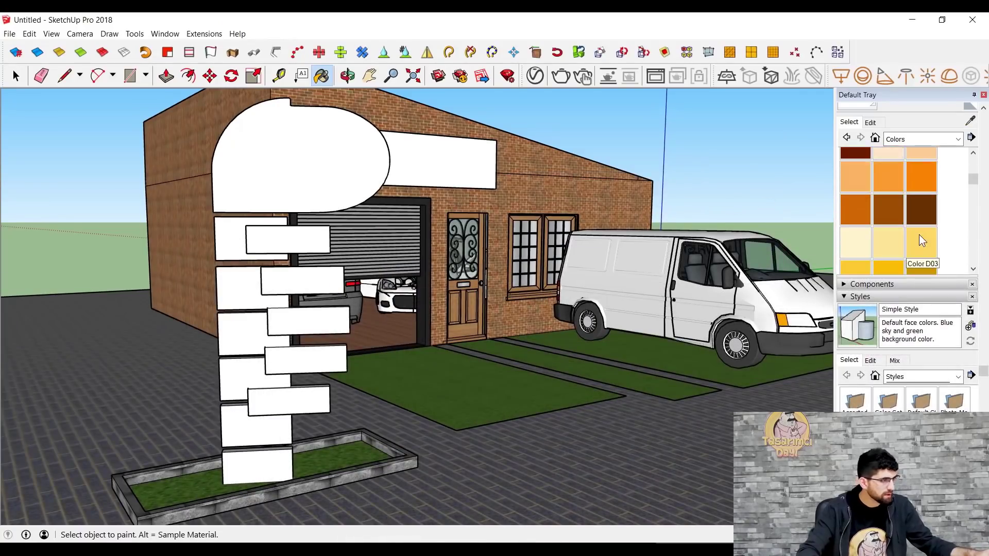
scroll(902, 237, "up", 1)
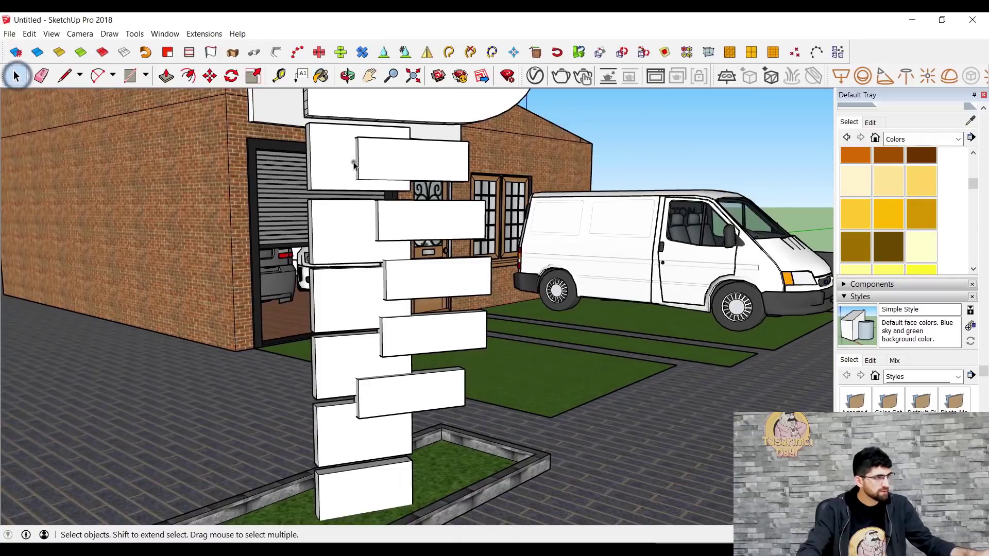
Open the sign column group and paint the column yellow with Color D05
left_click(353, 163)
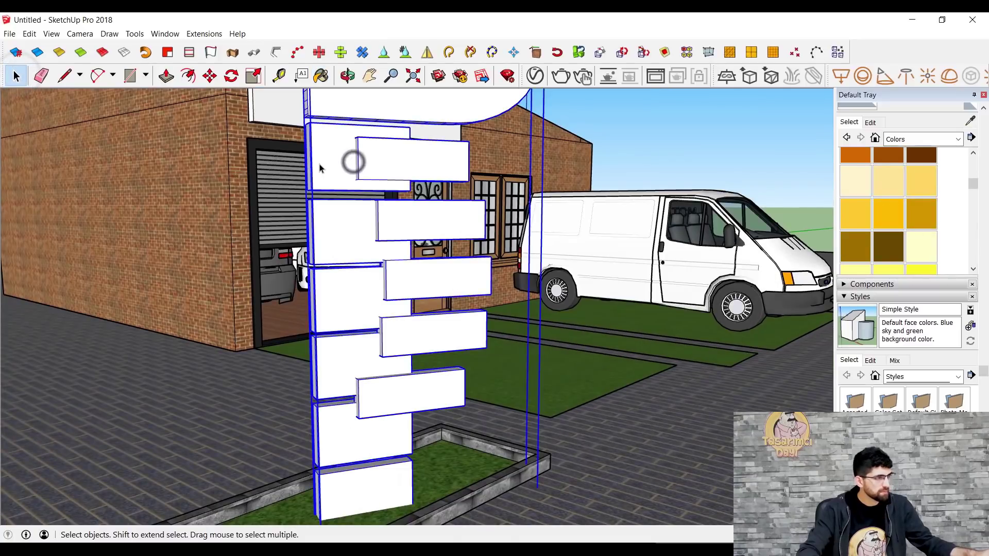
double_click(328, 164)
left_click(328, 165)
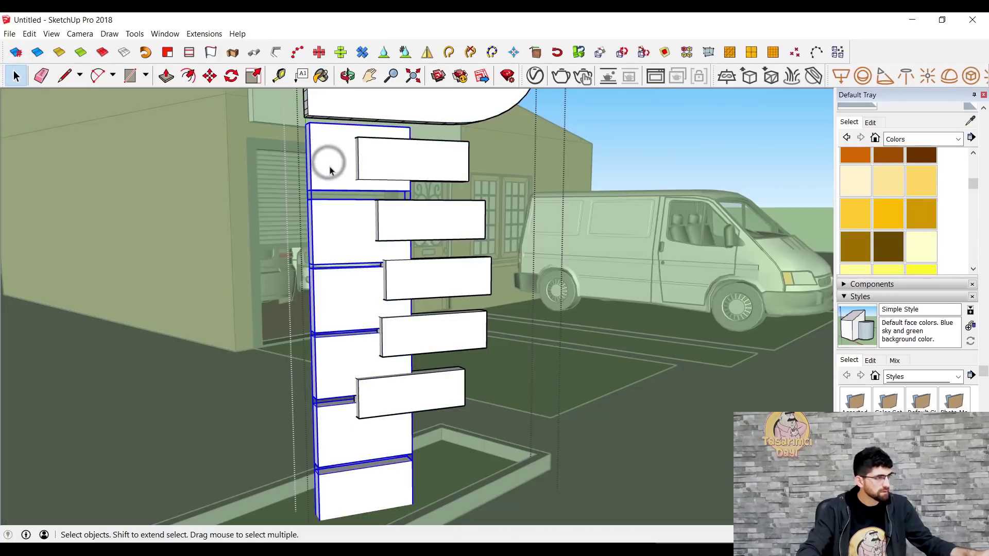
double_click(327, 168)
left_click(328, 169)
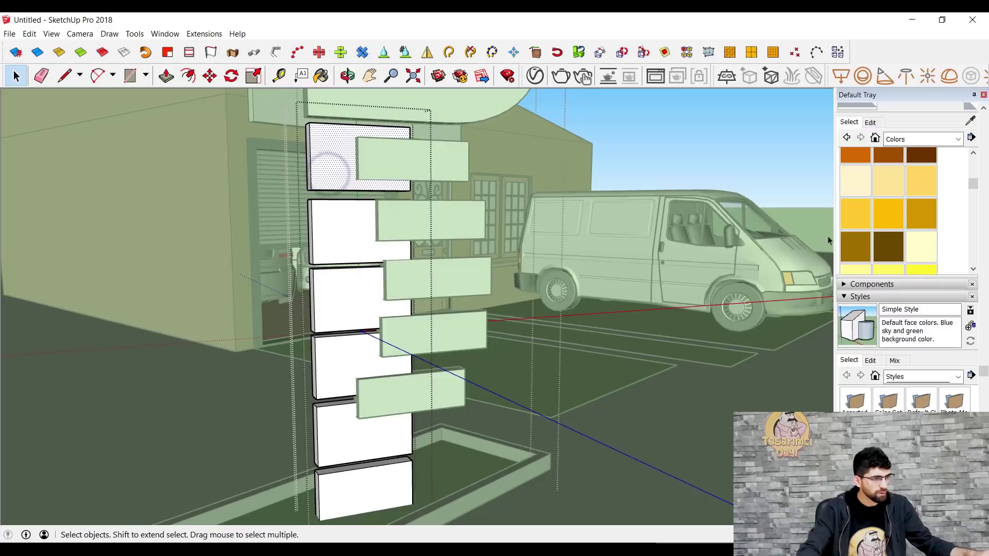
left_click(892, 219)
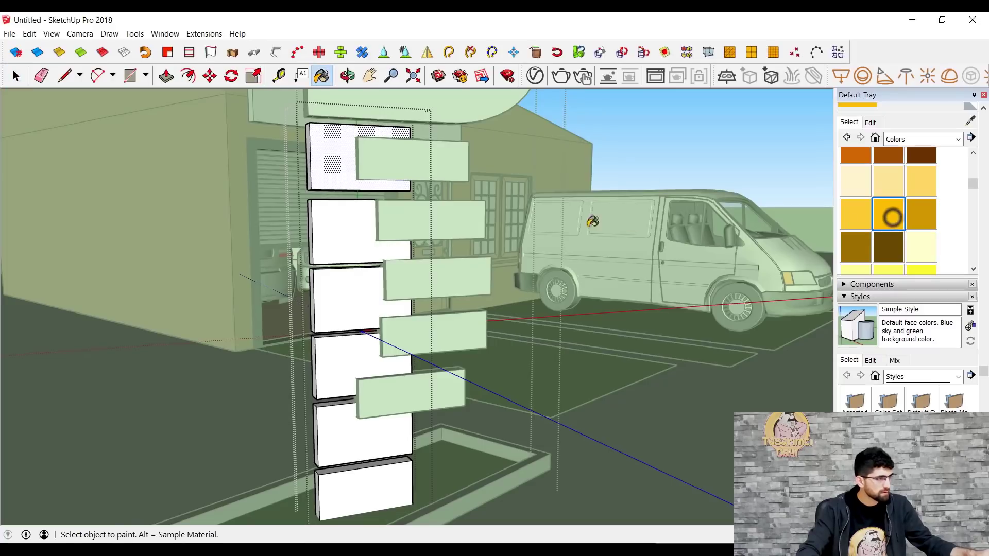
left_click(343, 154)
left_click(354, 239, "shift")
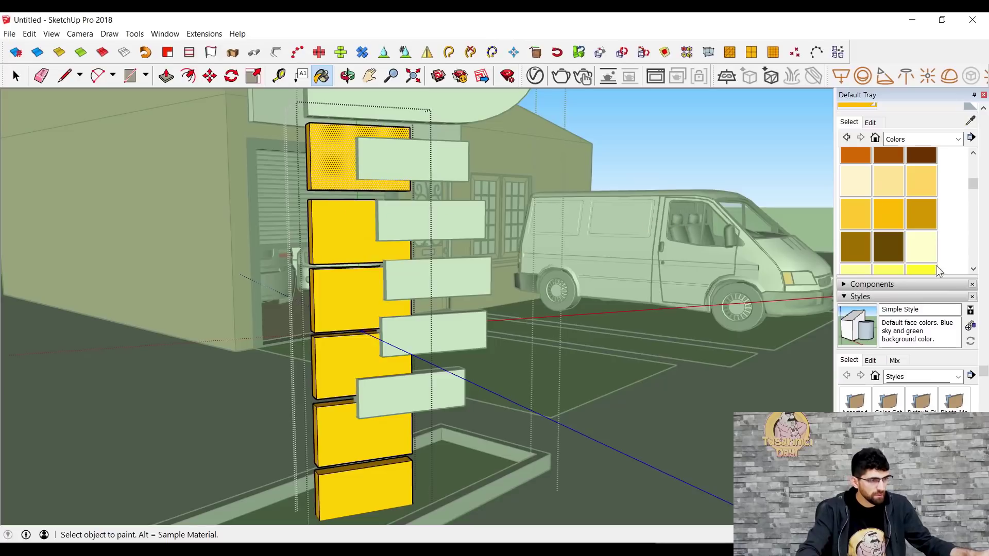
Paint alternating column blocks black with Color M08
scroll(935, 240, "down", 2)
scroll(932, 245, "down", 2)
scroll(927, 246, "down", 2)
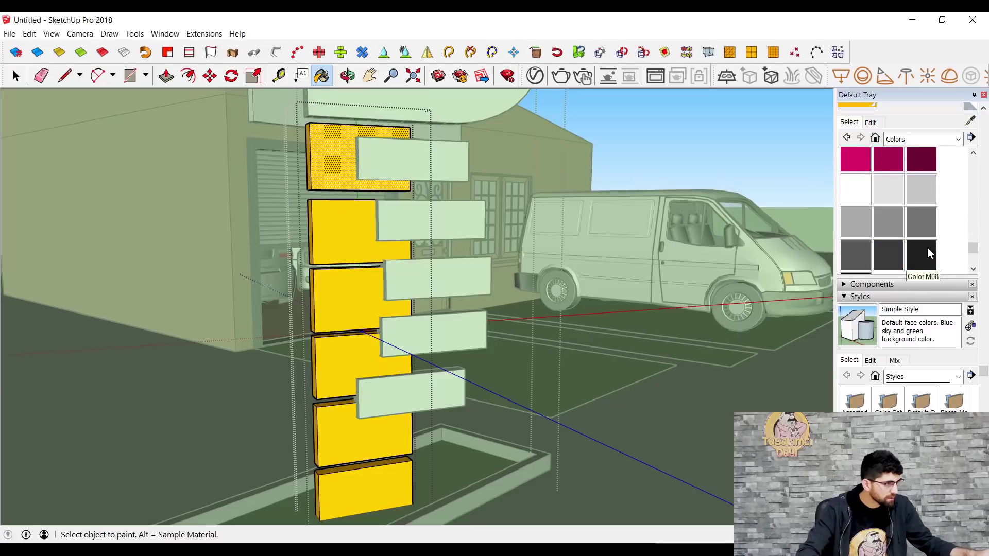
left_click(364, 215)
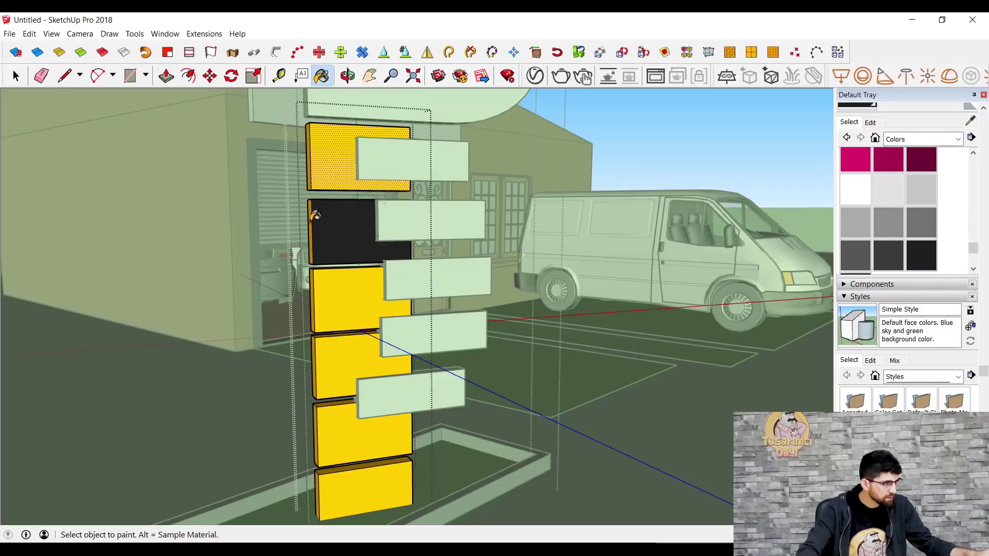
left_click(341, 305)
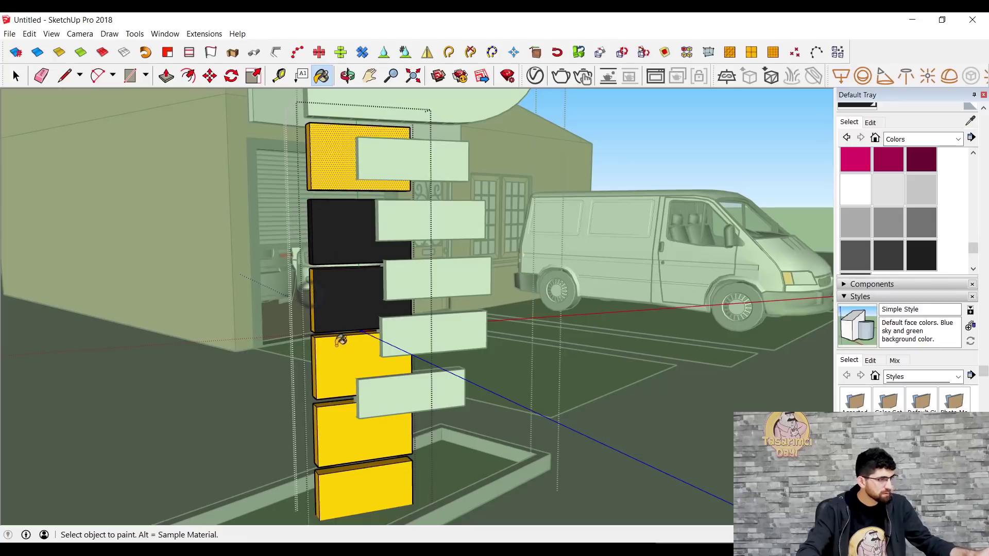
key("ctrl+z")
left_click(349, 374)
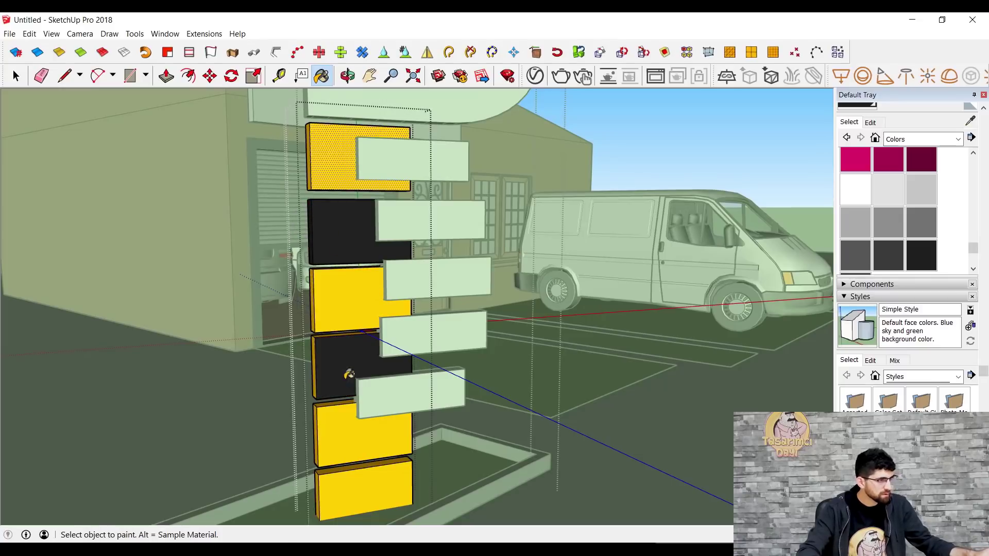
left_click(351, 477)
mouse_move(399, 276)
middle_mouse_down()
mouse_move(620, 296)
mouse_move(703, 261)
middle_mouse_up()
left_click(582, 232)
Paint all five label boards black together
mouse_move(581, 232)
middle_mouse_down()
mouse_move(603, 221)
mouse_move(227, 169)
middle_mouse_up()
scroll(638, 209, "up", 3)
left_click(282, 243, "ctrl")
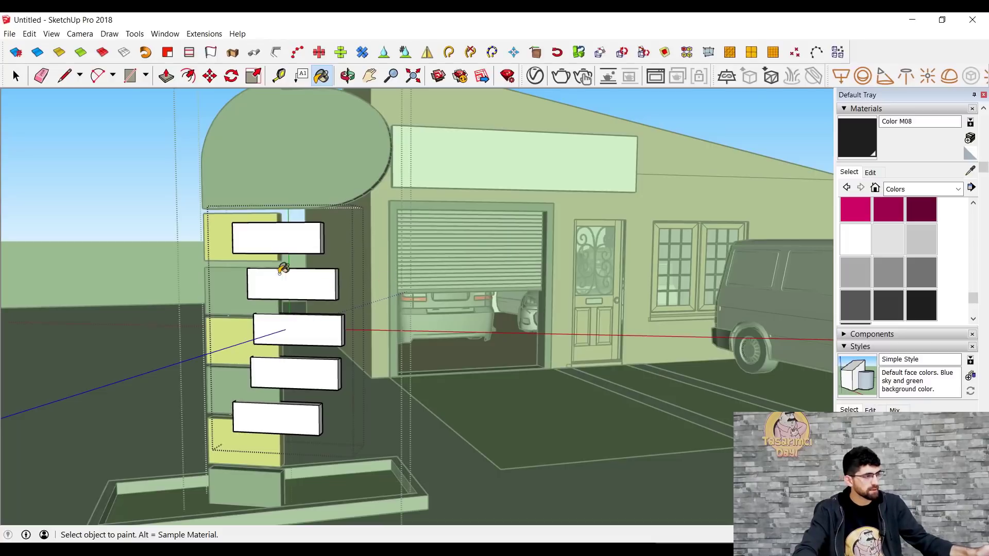
left_click(287, 236, "shift")
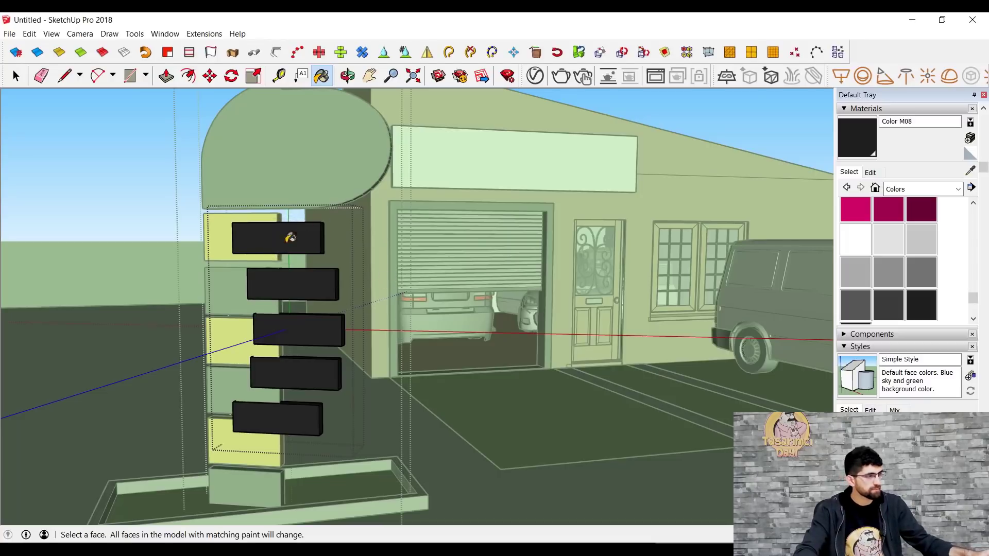
Orbit around the column and compare it with the sign reference photo in Illustrator
left_click(16, 83)
middle_click_drag(117, 161, 504, 273)
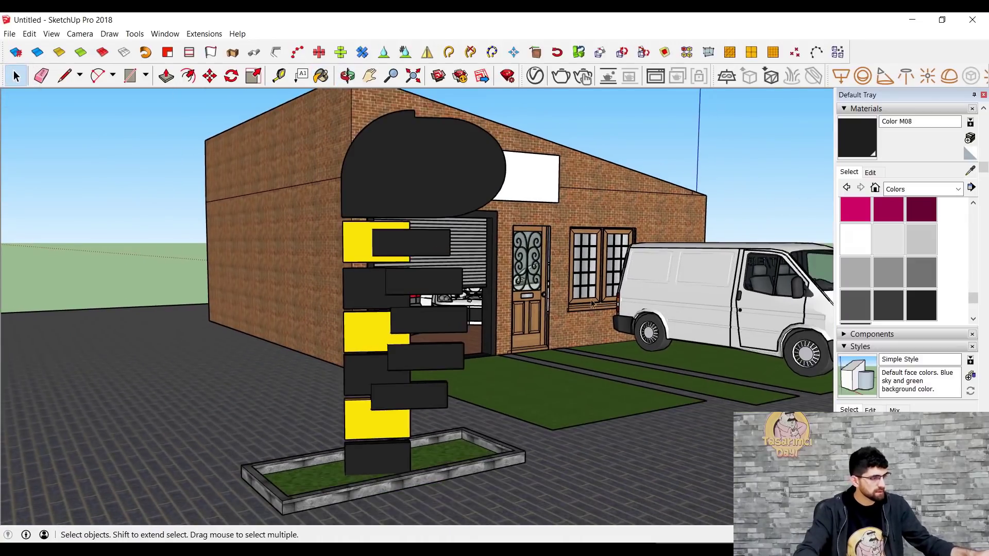
left_click(155, 502)
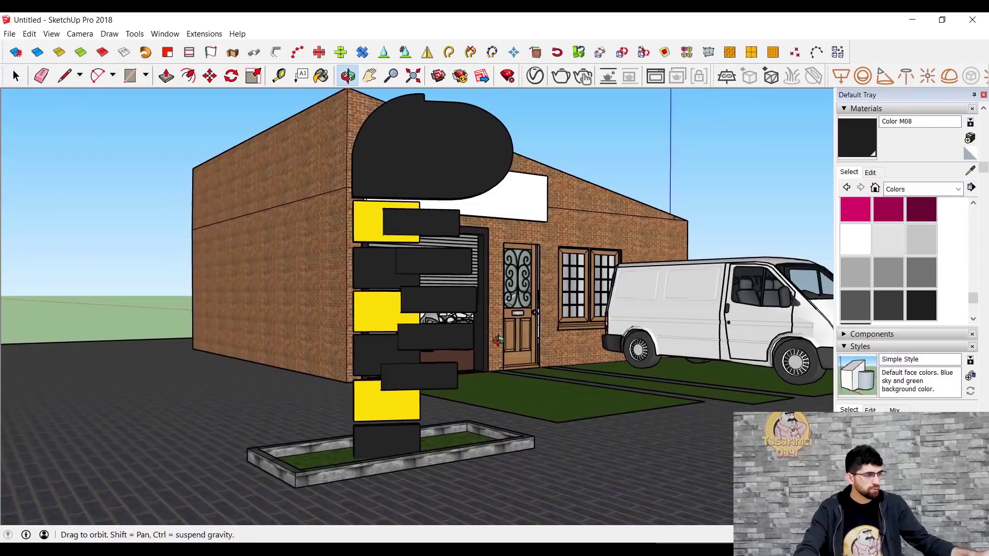
key("alt+Tab")
middle_click_drag(360, 288, 394, 299)
Zoom in on the lower blocks and draw a small circle on the black box top
scroll(395, 319, "up", 2)
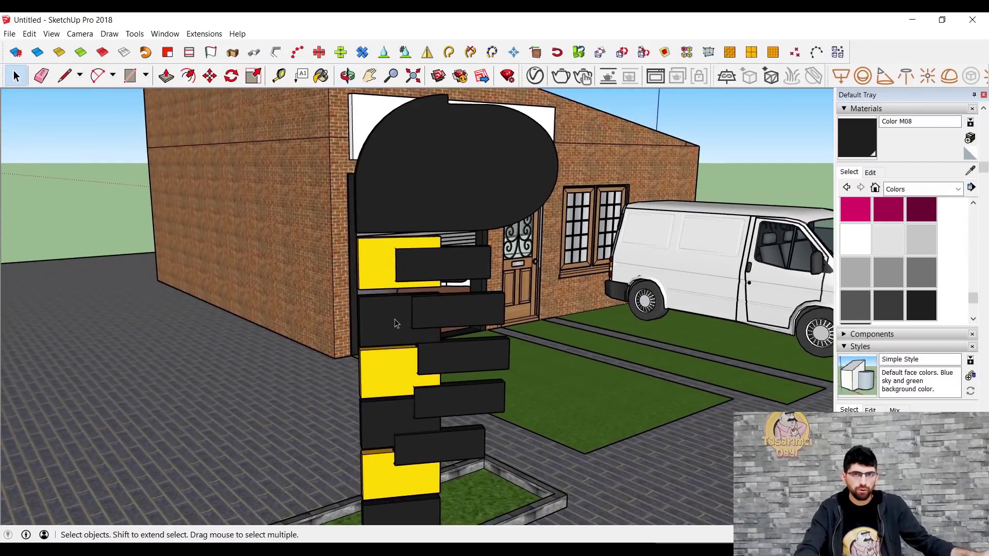
scroll(396, 324, "up", 2)
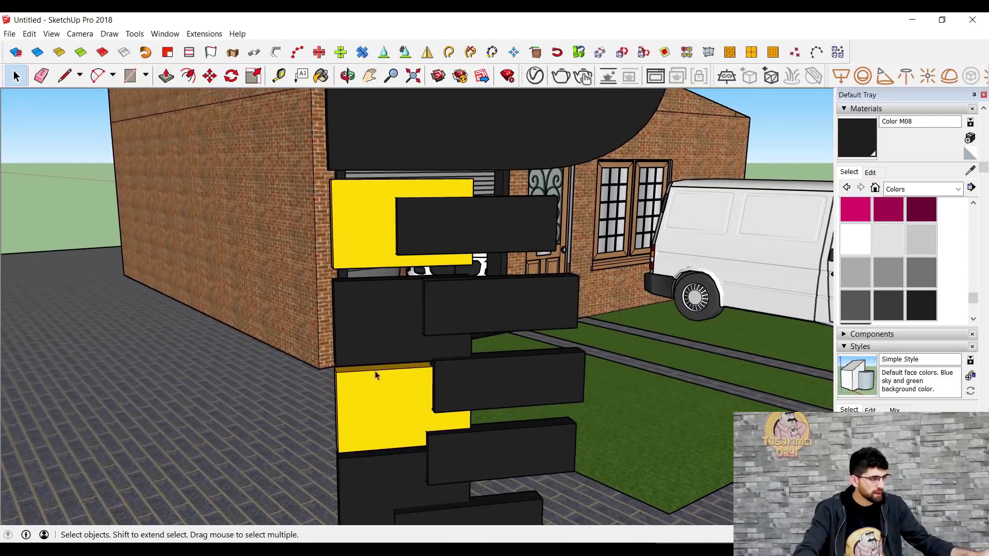
mouse_move(374, 372)
middle_mouse_down()
mouse_move(403, 320)
mouse_move(404, 247)
middle_mouse_up()
scroll(371, 408, "up", 3)
scroll(388, 379, "up", 2)
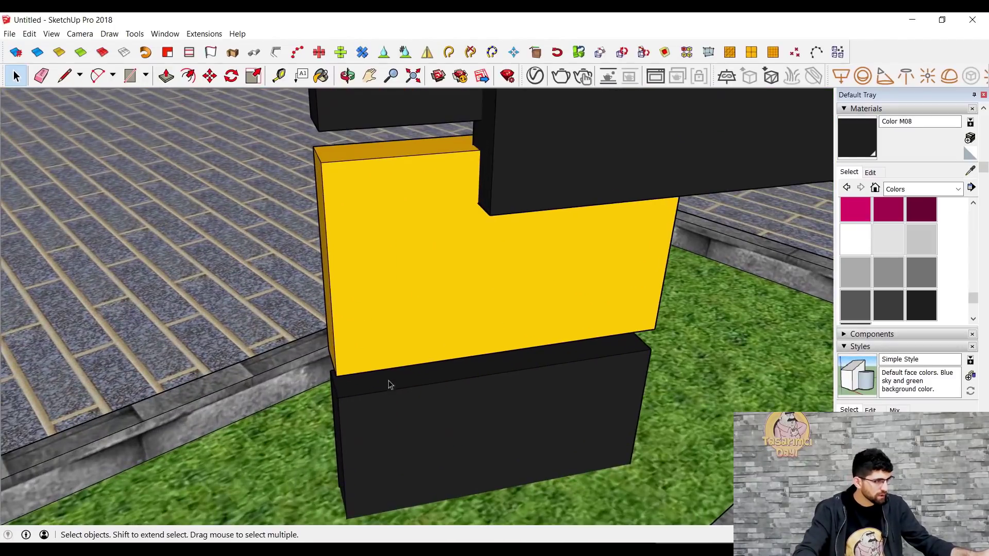
mouse_move(388, 380)
middle_mouse_down()
mouse_move(393, 311)
mouse_move(353, 353)
middle_mouse_up()
scroll(353, 350, "up", 2)
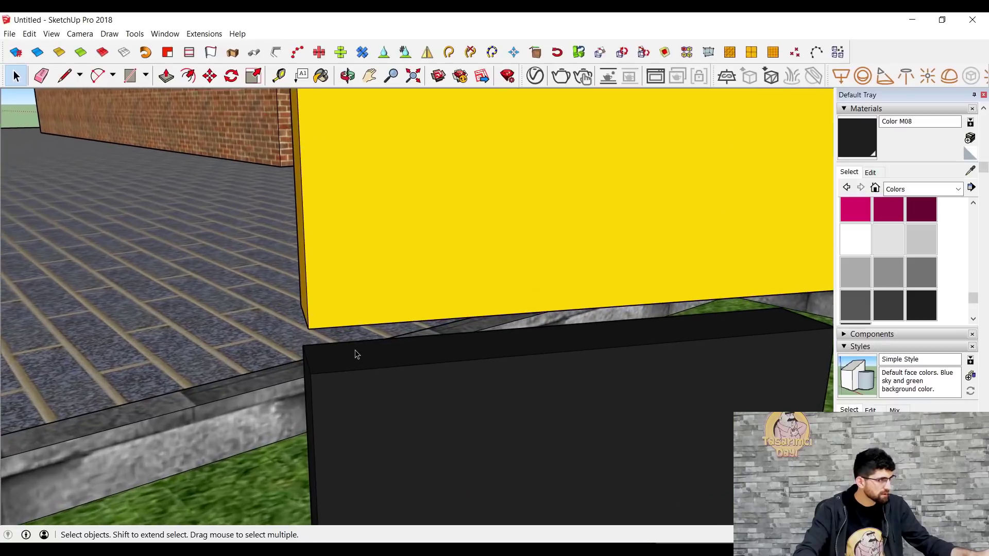
scroll(358, 366, "up", 2)
scroll(393, 344, "up", 2)
left_click(147, 77)
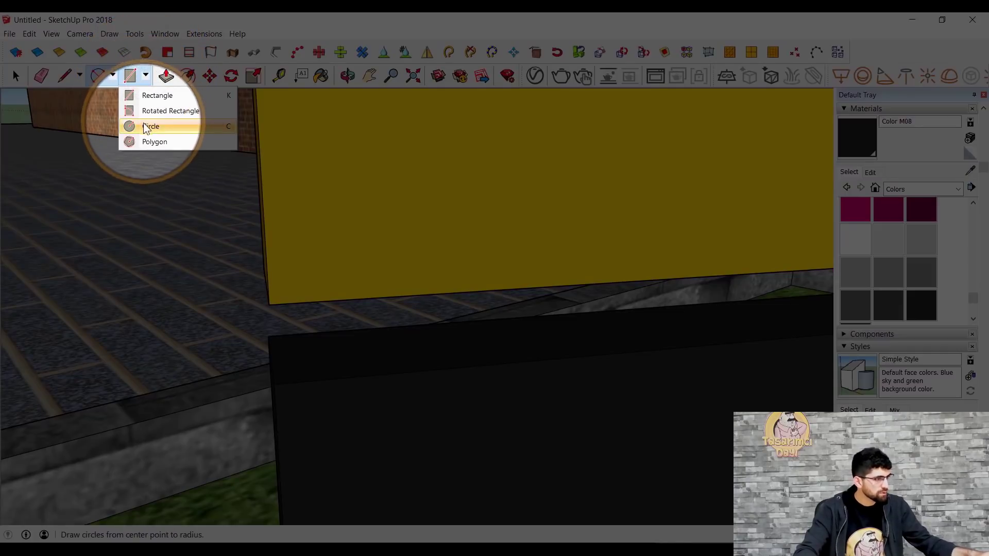
left_click(146, 129)
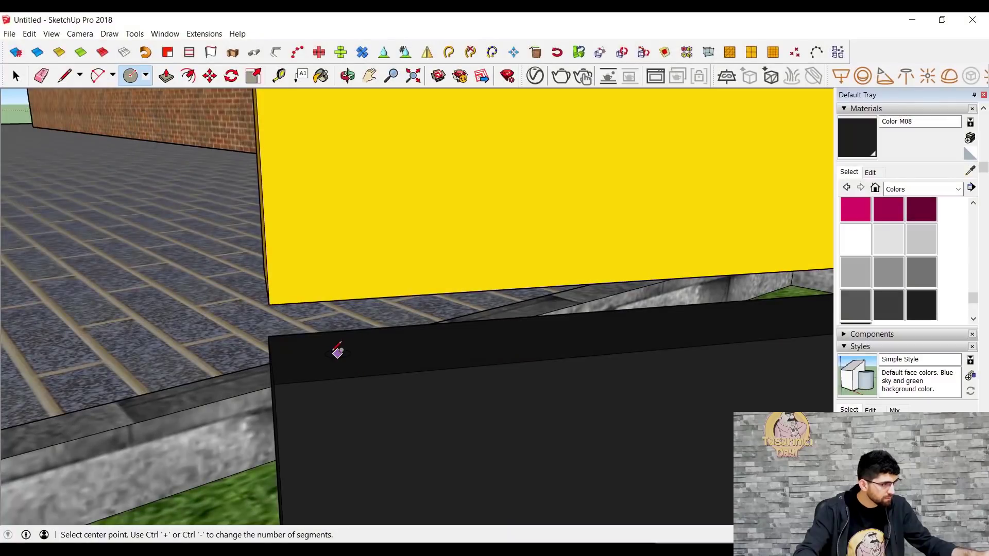
left_click(334, 353)
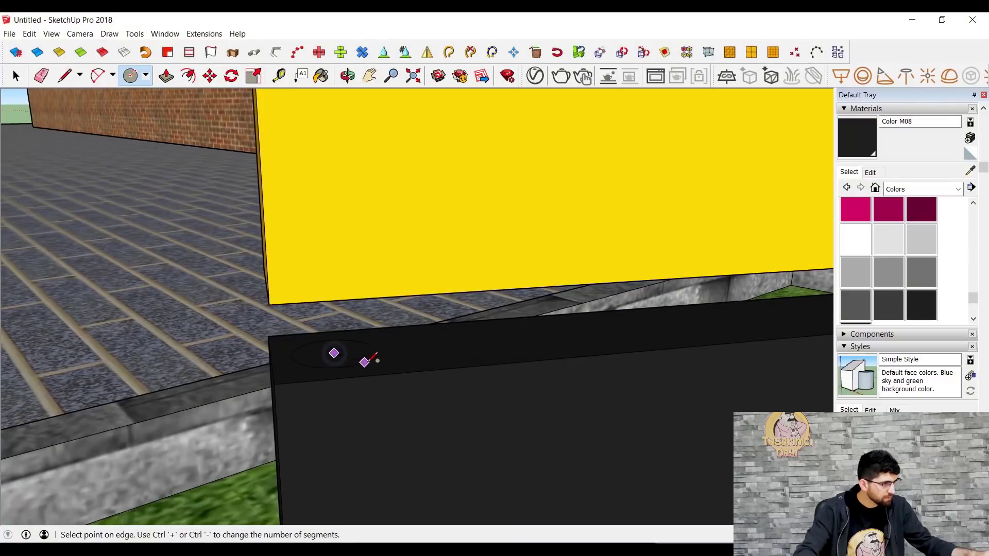
left_click(367, 358)
Copy the circle and paste it at the box's other end
middle_click_drag(450, 366, 353, 316)
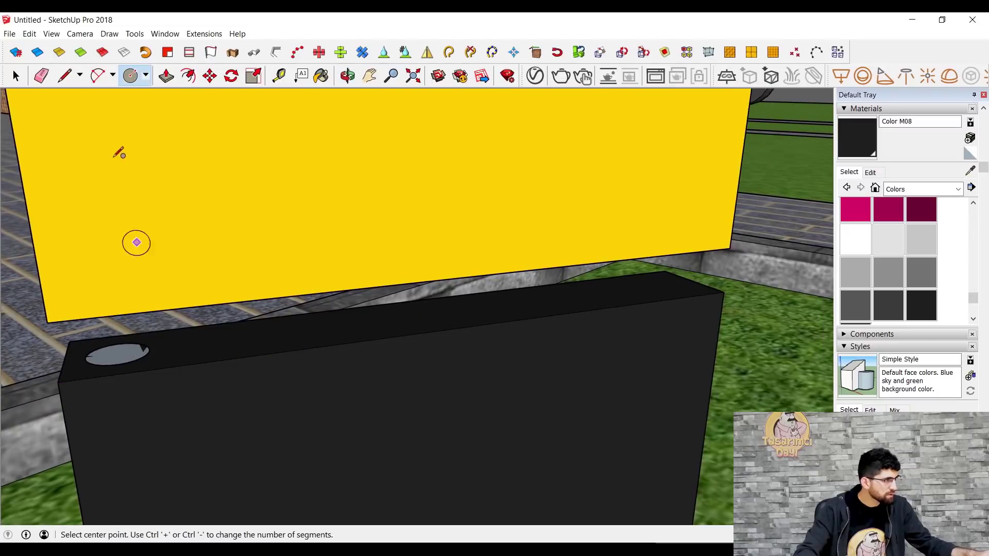
left_click(16, 77)
left_click(122, 356)
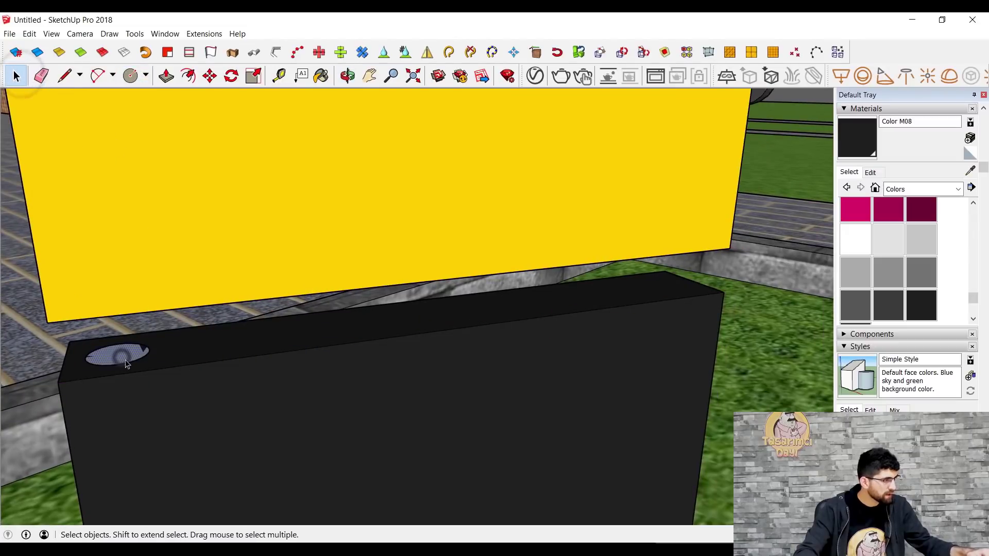
key("ctrl+c")
key("ctrl+v")
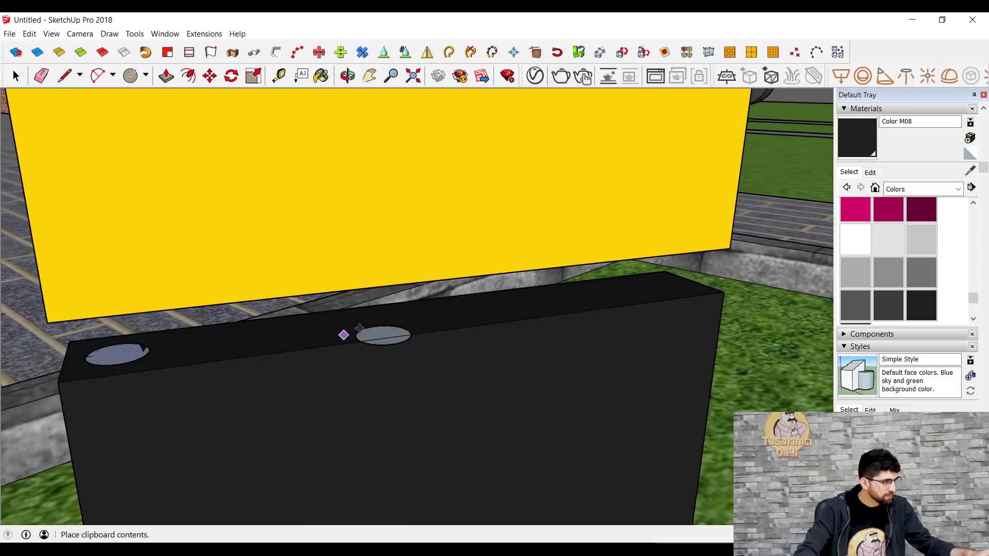
left_click(620, 287)
mouse_move(620, 287)
middle_mouse_down()
mouse_move(626, 360)
mouse_move(596, 347)
mouse_move(671, 318)
mouse_move(592, 307)
mouse_move(499, 325)
mouse_move(524, 319)
middle_mouse_up()
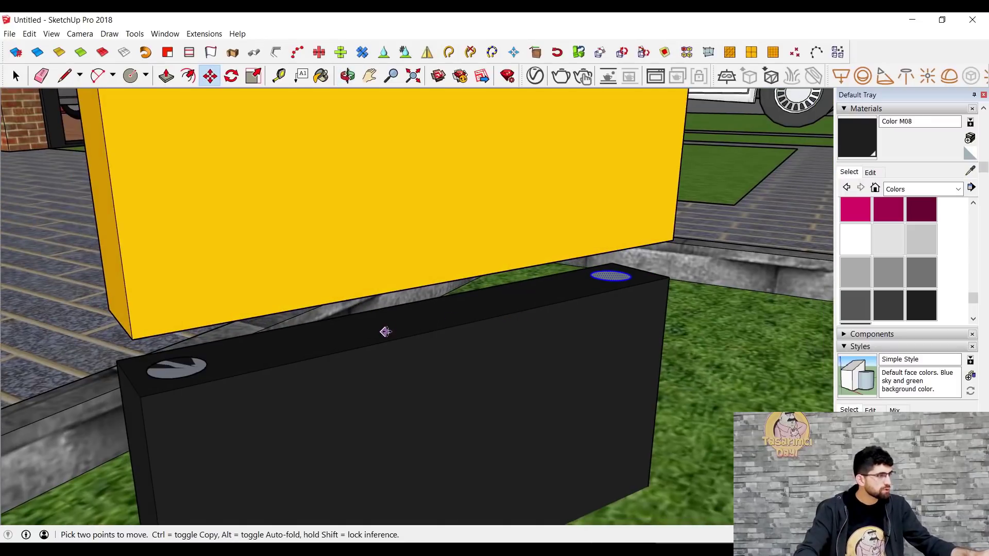
scroll(197, 352, "up", 1)
Push/Pull the circle up into a spacer post beneath the yellow panel
left_click(171, 76)
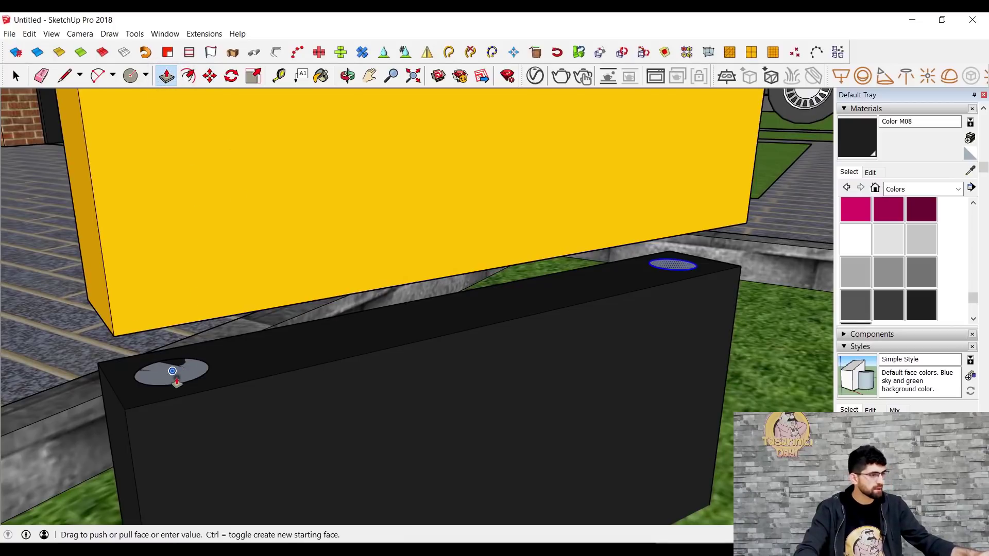
left_click_drag(172, 371, 183, 286)
scroll(194, 196, "down", 3)
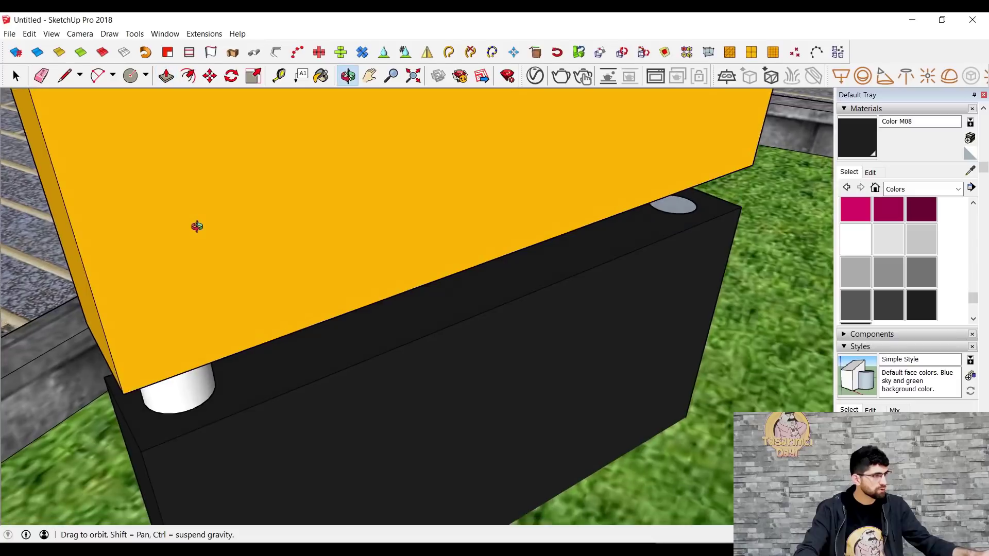
scroll(216, 175, "down", 3)
scroll(232, 145, "down", 2)
middle_click_drag(233, 139, 234, 295)
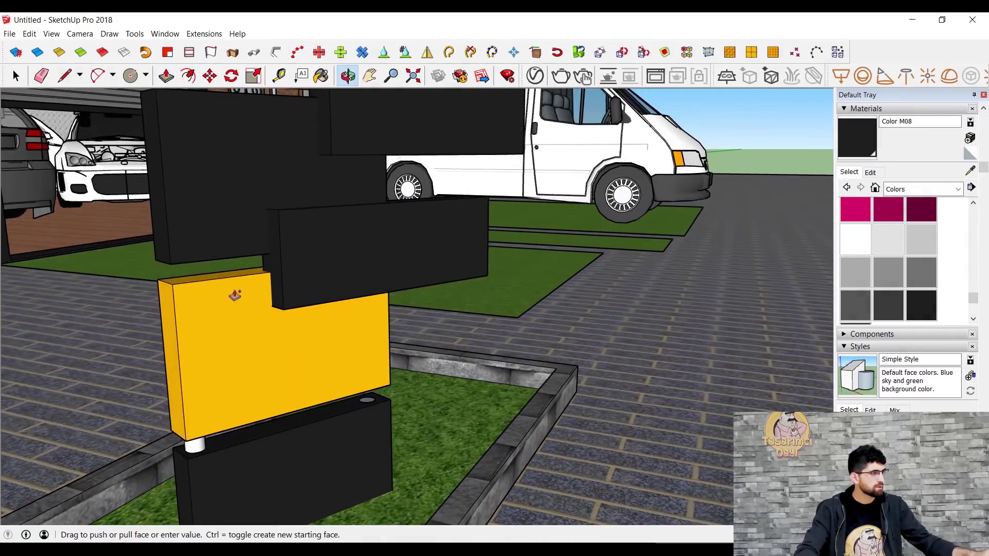
left_click_drag(181, 278, 202, 238)
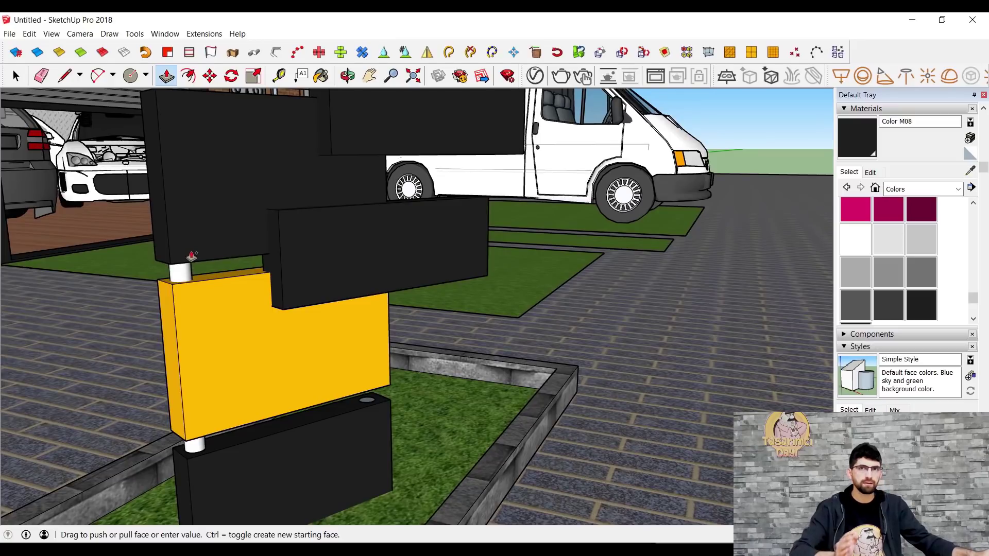
key("ctrl+z")
Orbit and zoom around the sign tower to inspect the new posts
mouse_move(202, 194)
middle_mouse_down()
mouse_move(234, 306)
mouse_move(237, 410)
mouse_move(212, 264)
middle_mouse_up()
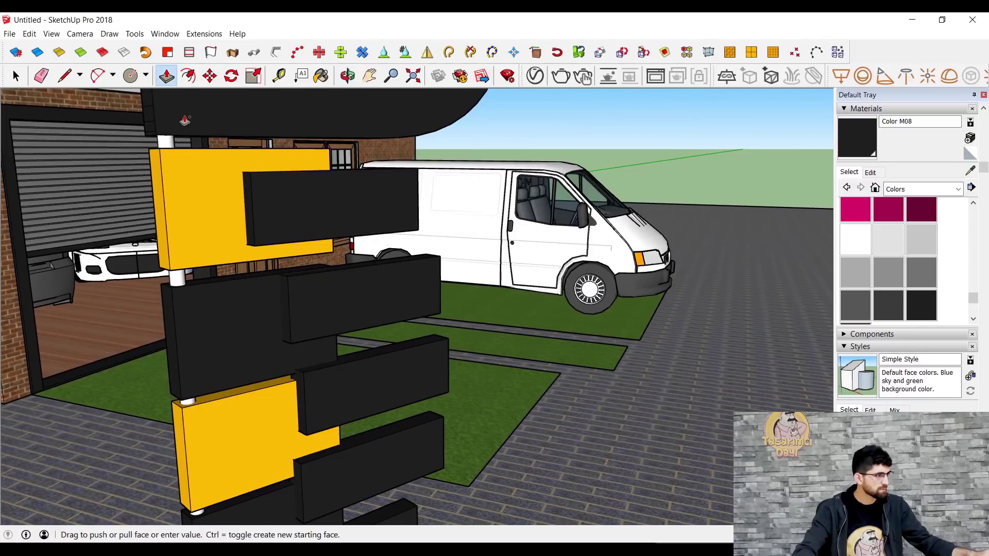
mouse_move(205, 160)
middle_mouse_down()
mouse_move(126, 222)
mouse_move(248, 361)
middle_mouse_up()
scroll(249, 360, "up", 3)
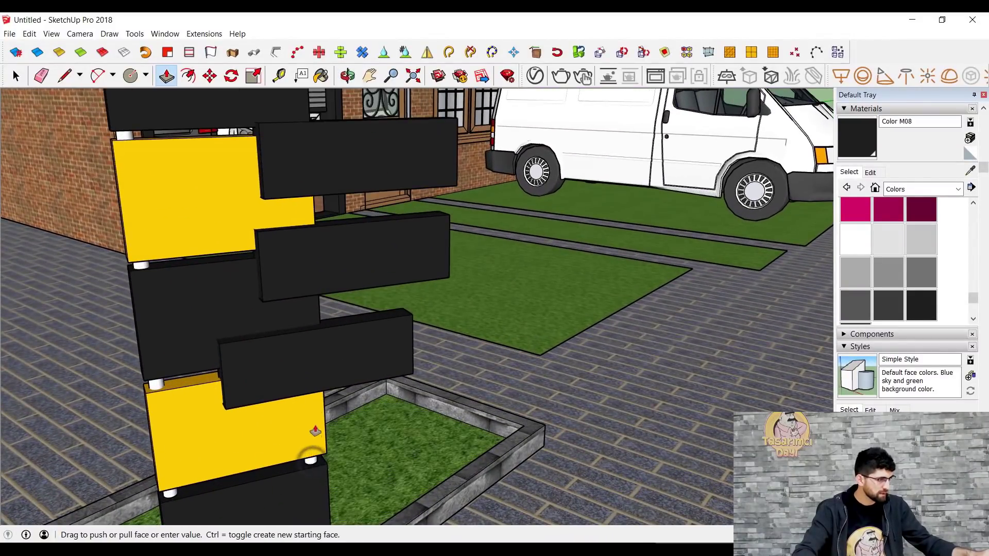
middle_click_drag(302, 166, 213, 154)
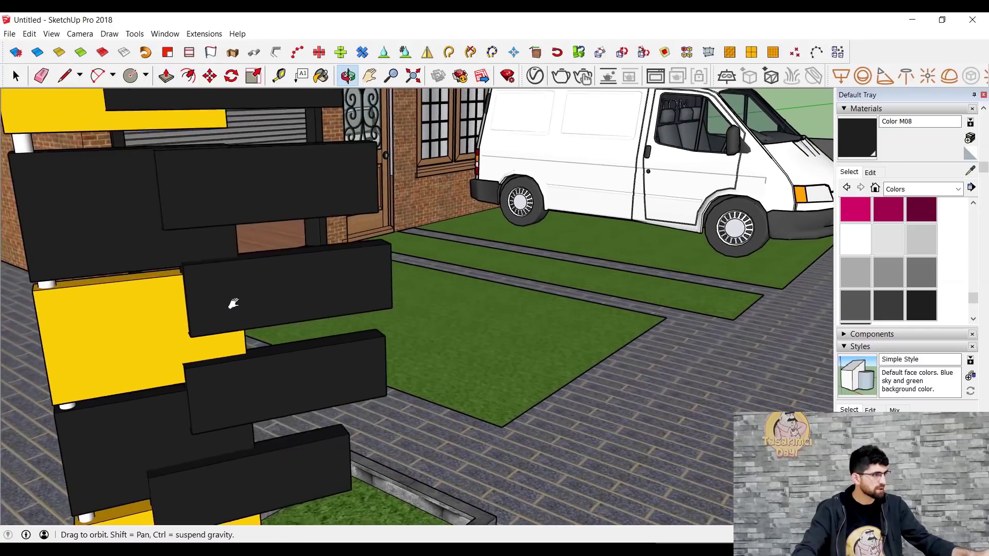
middle_click_drag(219, 118, 320, 280)
scroll(320, 280, "up", 3)
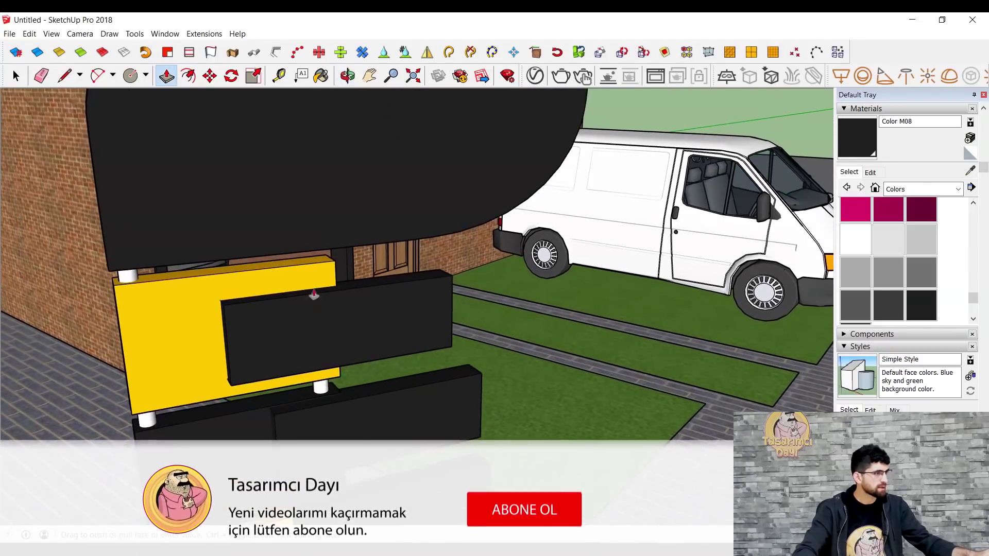
middle_click_drag(318, 229, 231, 334)
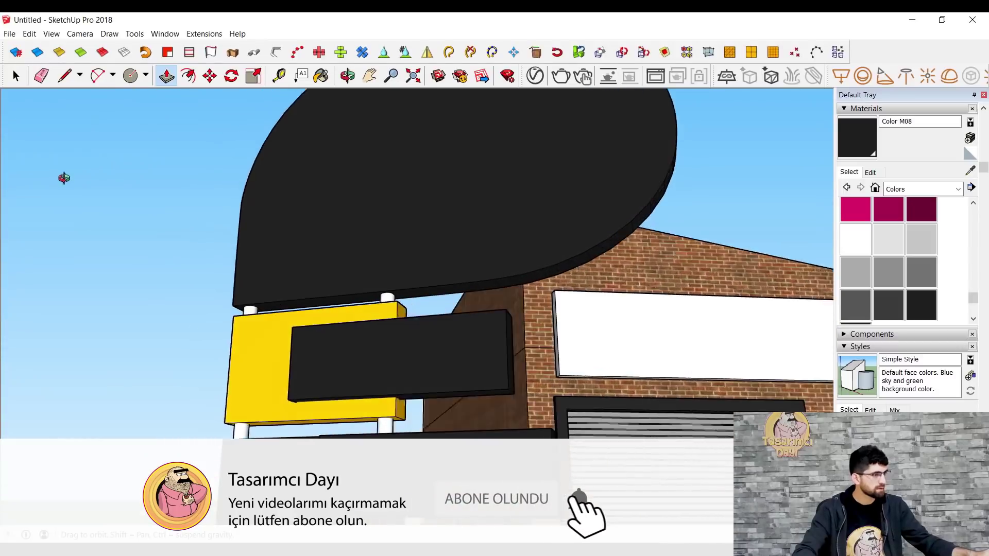
scroll(230, 333, "down", 5)
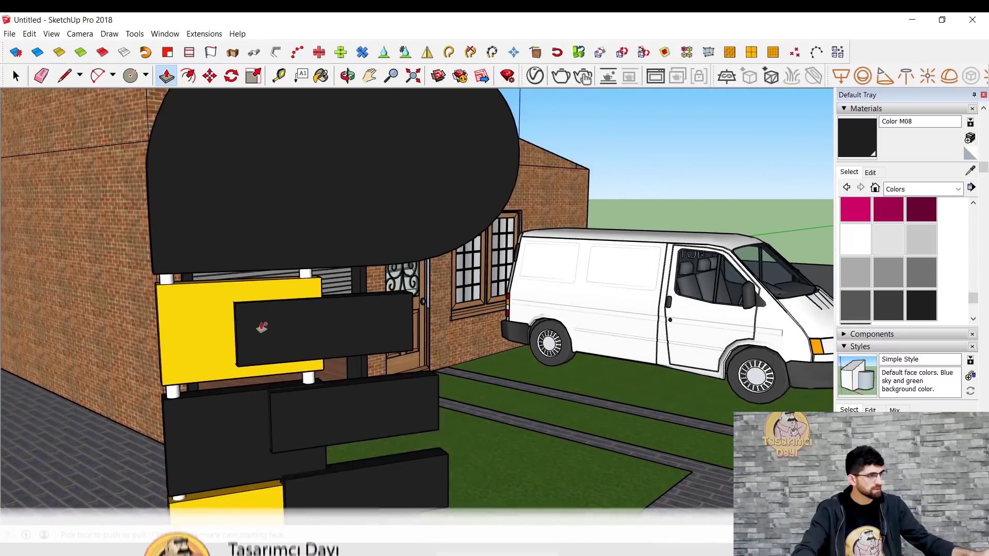
middle_click_drag(268, 392, 362, 269)
scroll(362, 269, "down", 3)
middle_click_drag(376, 159, 349, 254)
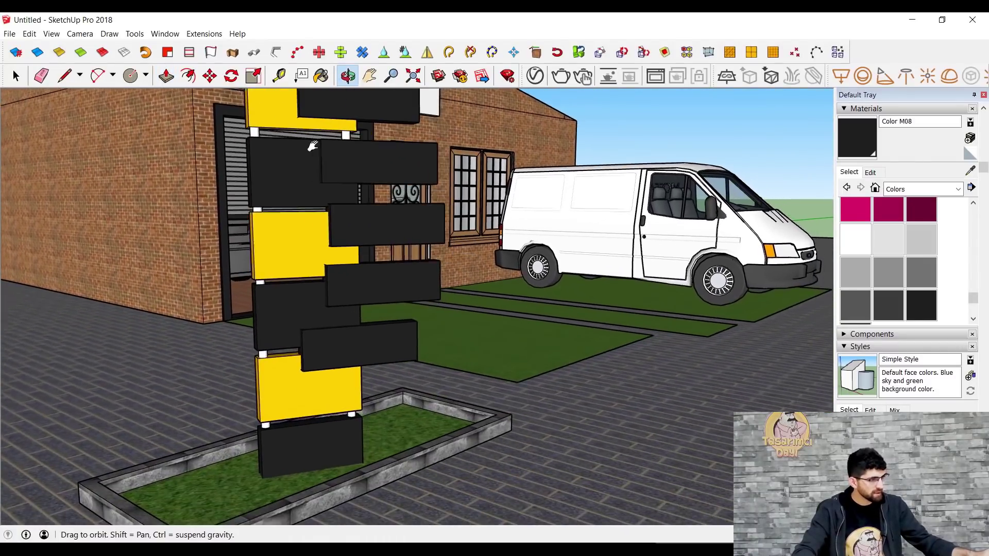
scroll(350, 254, "up", 3)
scroll(323, 173, "up", 2)
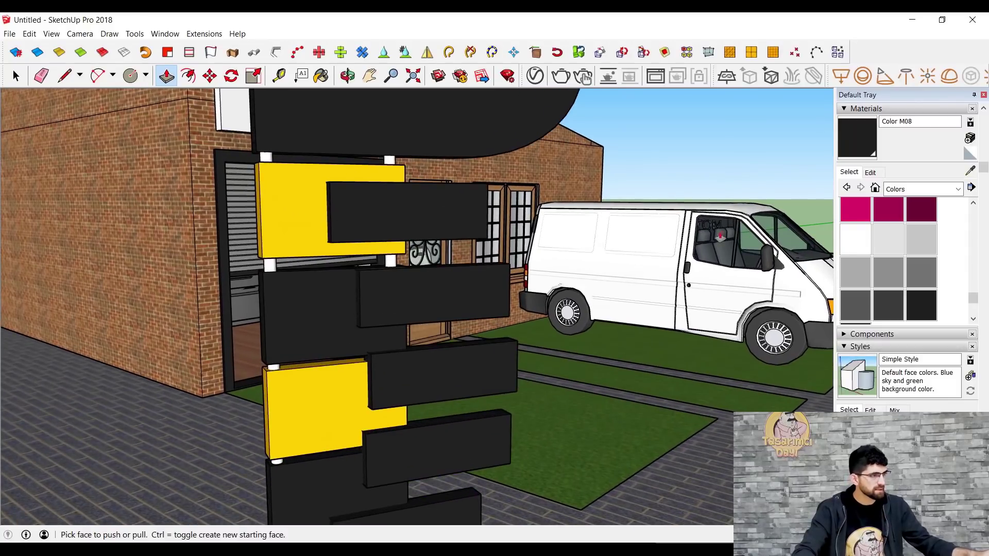
Choose Metal Corrugated Shiny from the Metal collection for the spacer posts
left_click(919, 189)
left_click(924, 274)
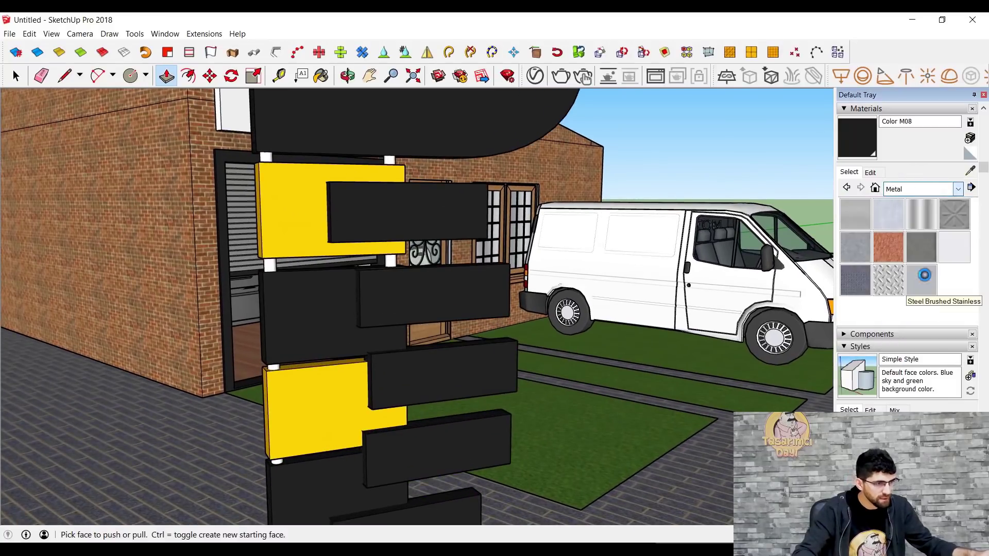
left_click(919, 215)
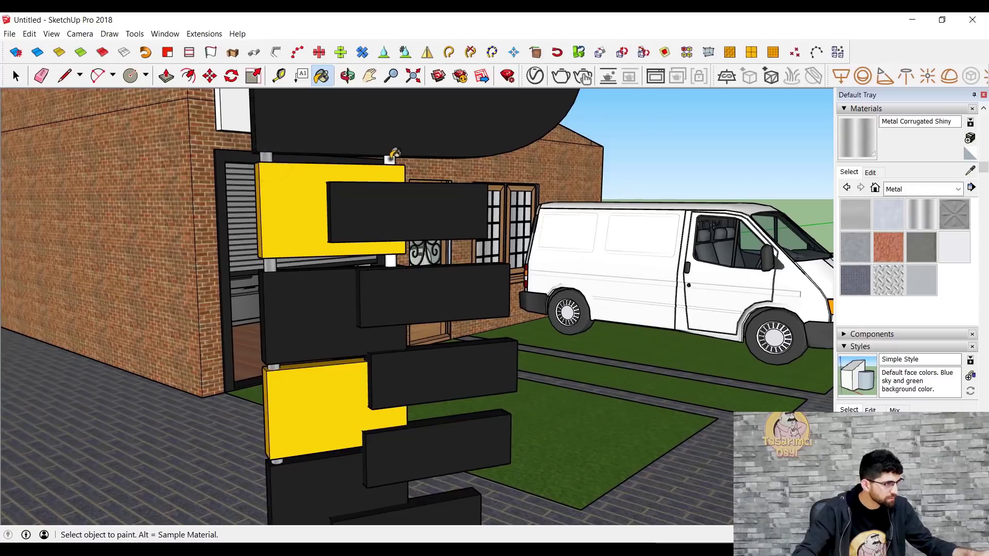
scroll(523, 169, "down", 4)
mouse_move(523, 169)
middle_mouse_down()
mouse_move(569, 203)
mouse_move(402, 195)
middle_mouse_up()
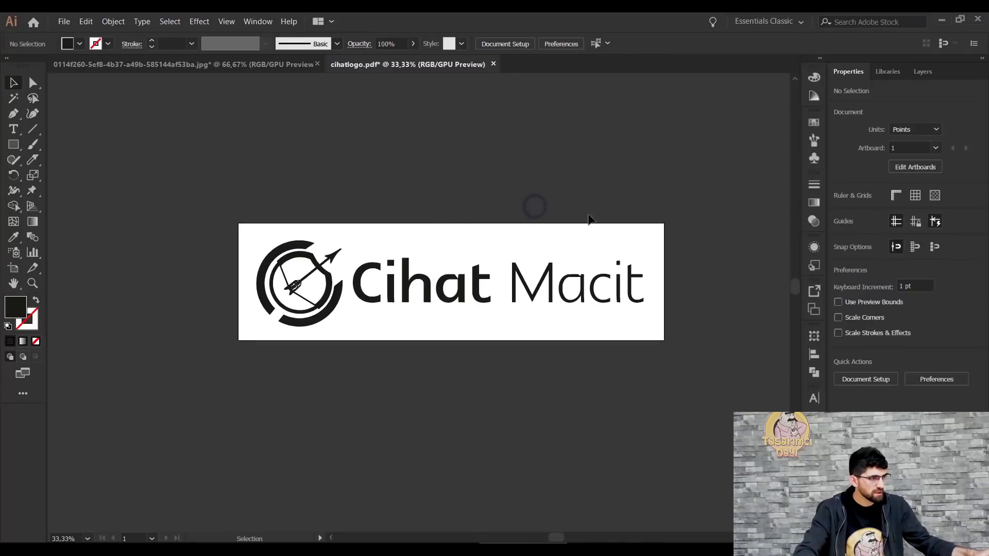
Export the logo as AutoCAD Drawing (*.DWG), accepting the default DWG options
left_click(557, 205)
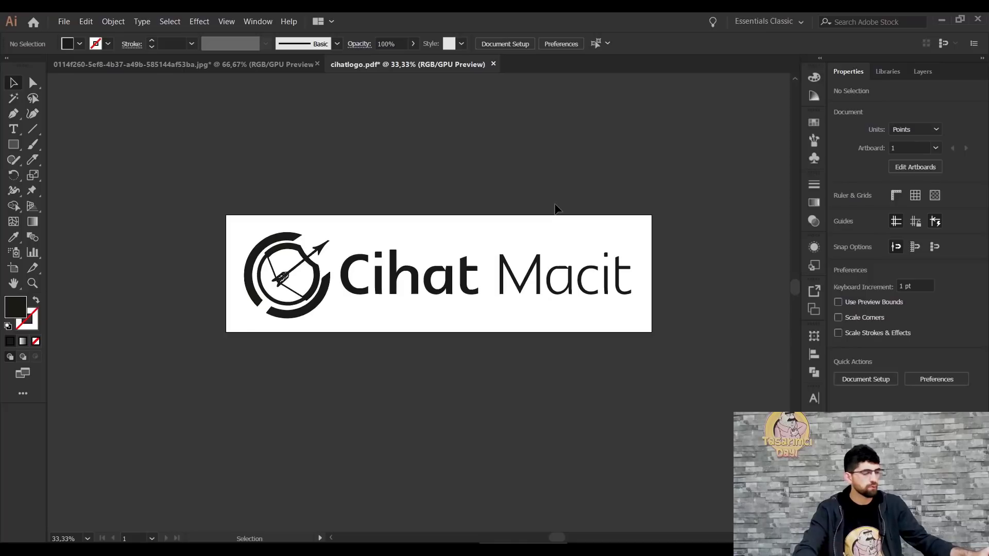
left_click(63, 21)
mouse_move(83, 218)
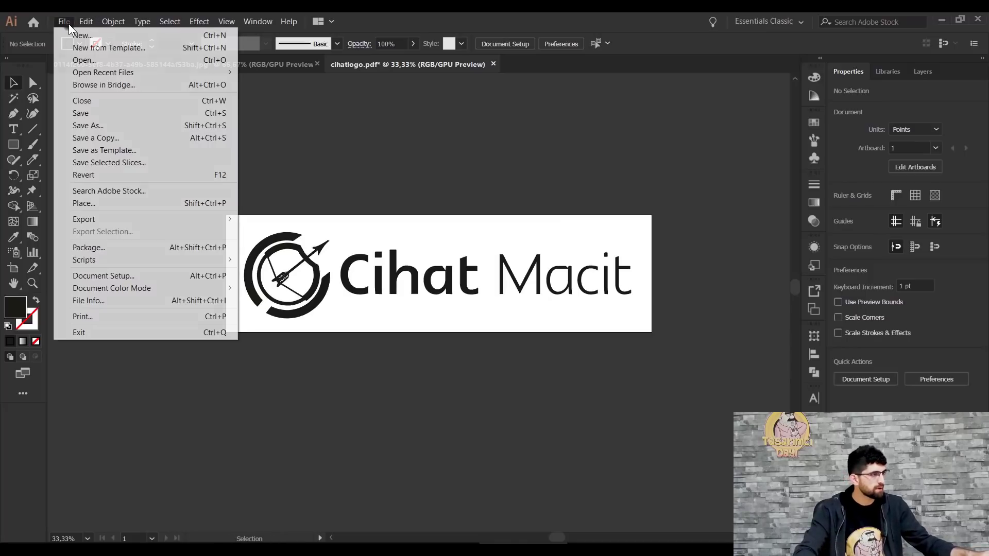
left_click(272, 231)
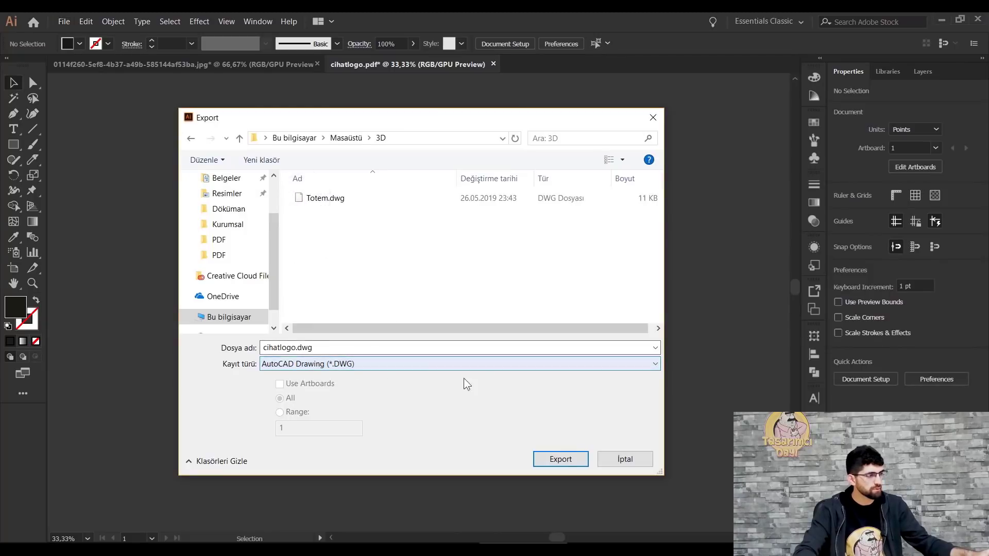
left_click(561, 465)
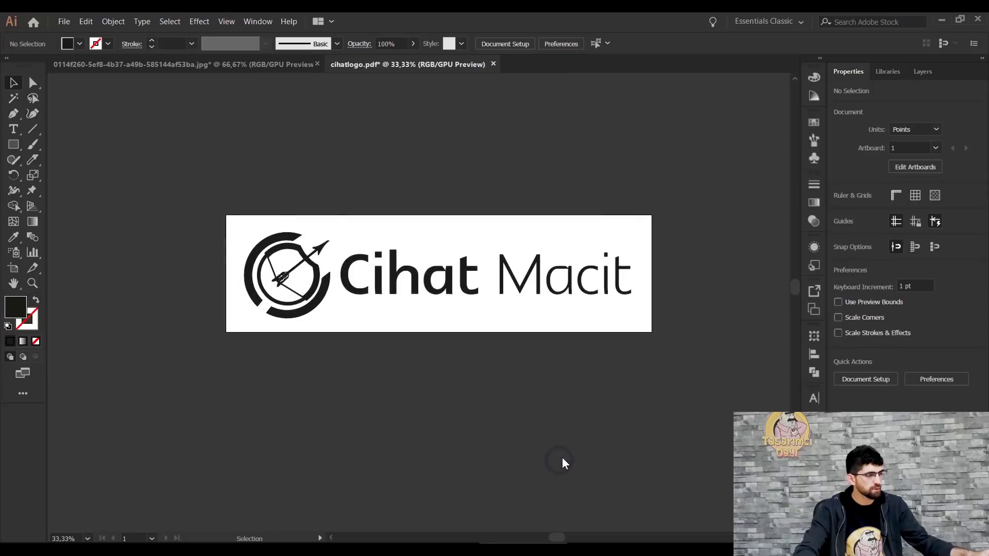
left_click(556, 428)
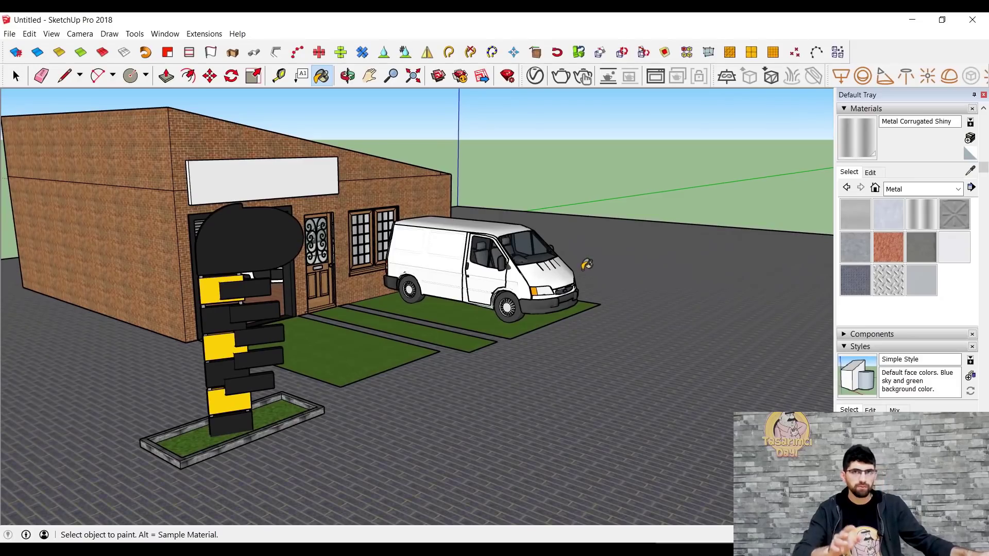
Import the exported logo DWG file into the SketchUp scene
left_click(9, 35)
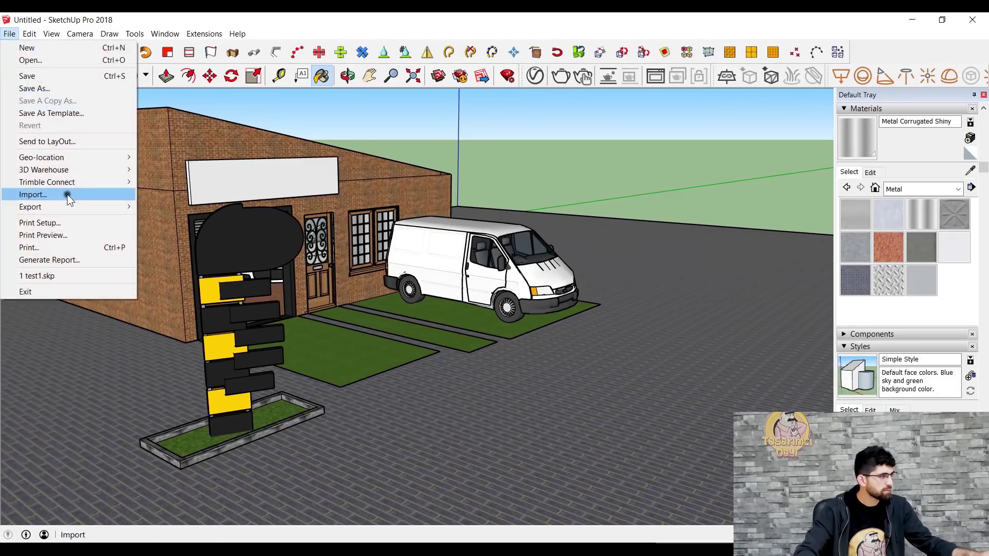
left_click(67, 194)
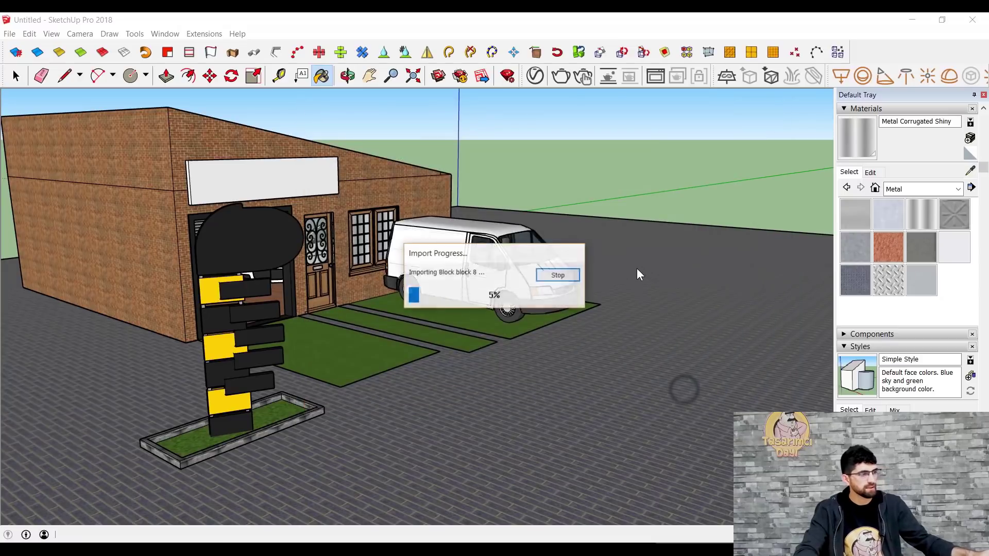
left_click(557, 380)
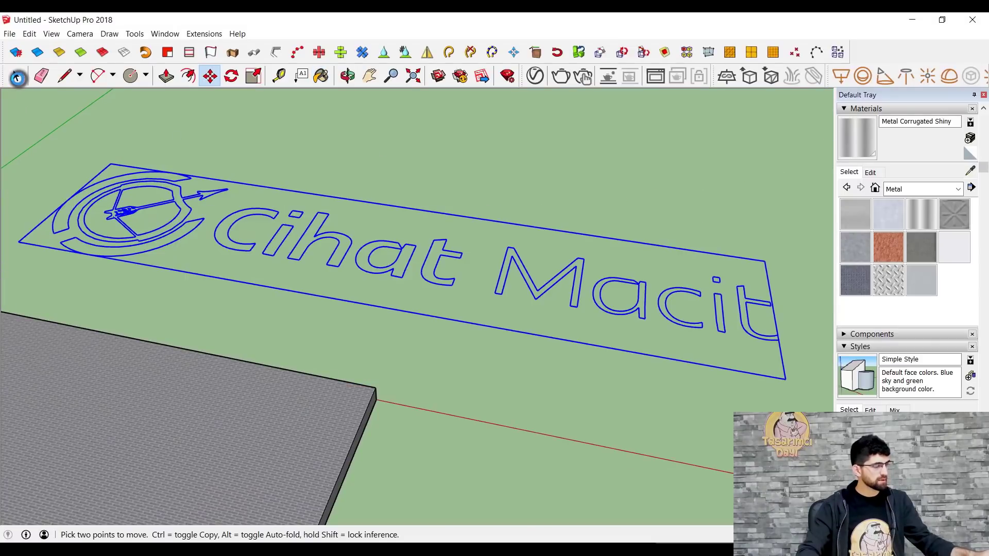
left_click(15, 77)
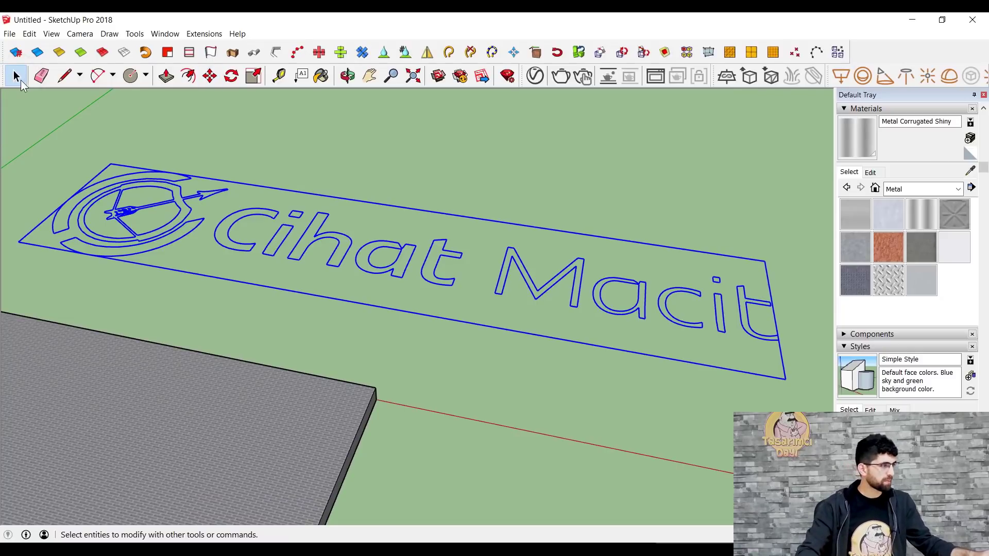
Fill the selected logo outlines with faces using the Face Finder extension
left_click(364, 186)
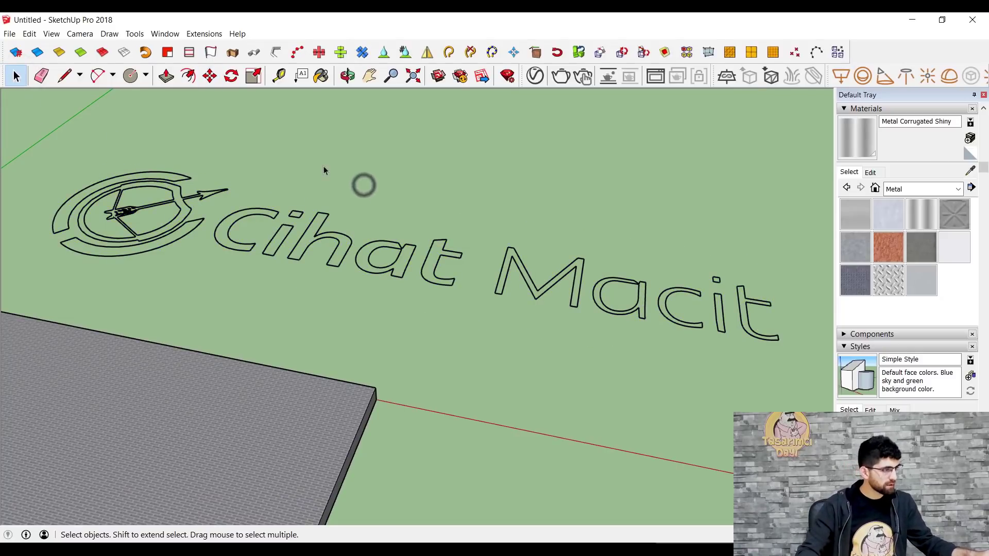
left_click(266, 216)
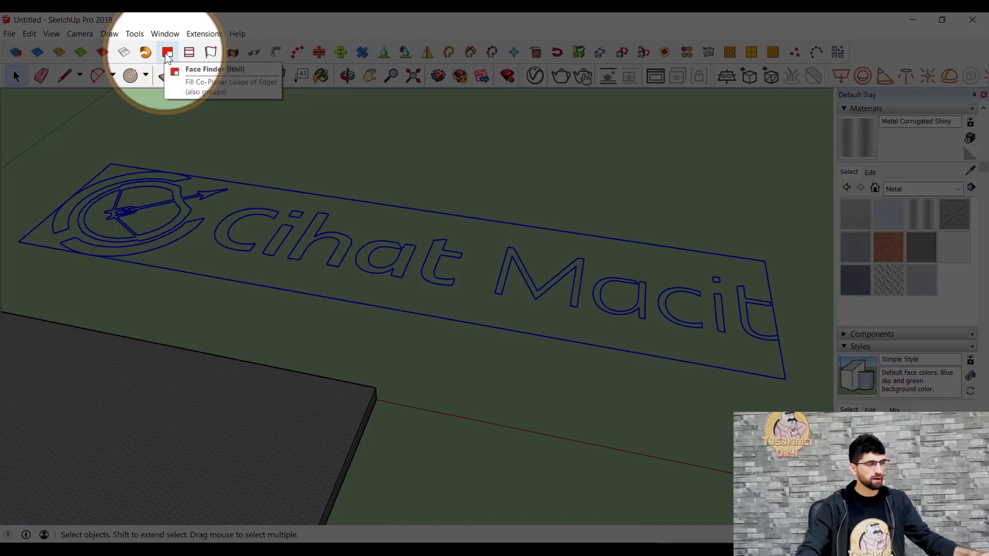
left_click(165, 53)
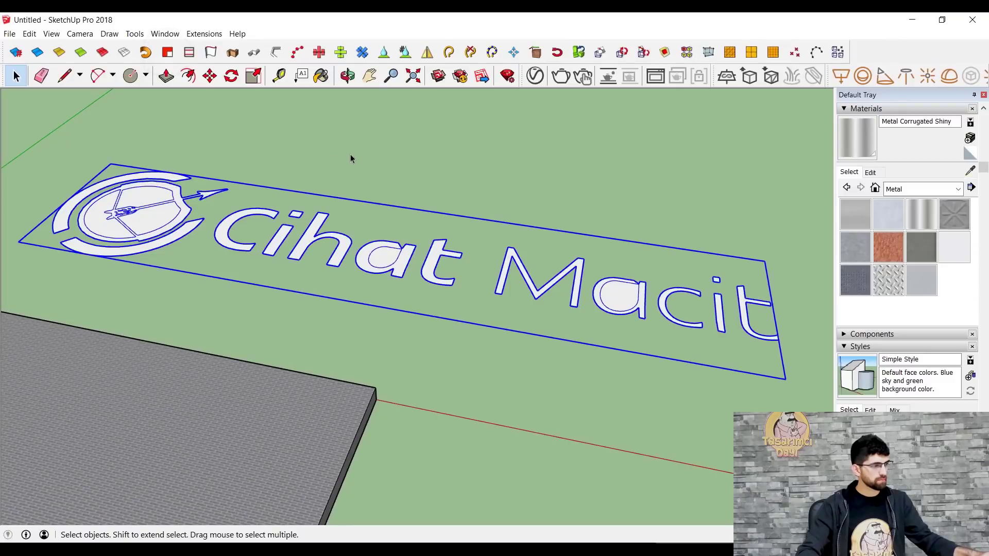
left_click(350, 158)
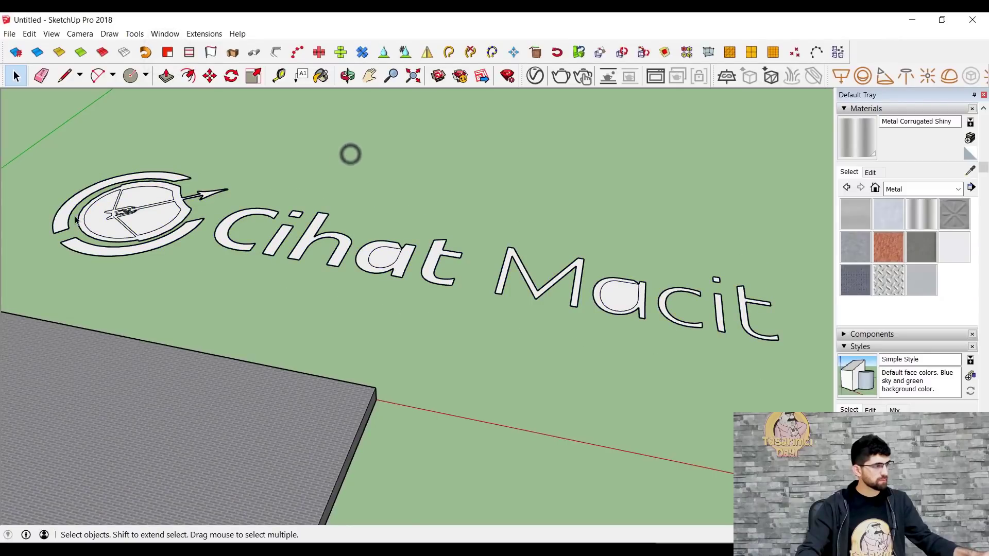
scroll(348, 154, "up", 5)
mouse_move(348, 154)
middle_mouse_down()
mouse_move(276, 253)
mouse_move(260, 236)
middle_mouse_up()
Enter the logo group and delete the unwanted inner disc segment faces
left_click(255, 229)
left_click(263, 219)
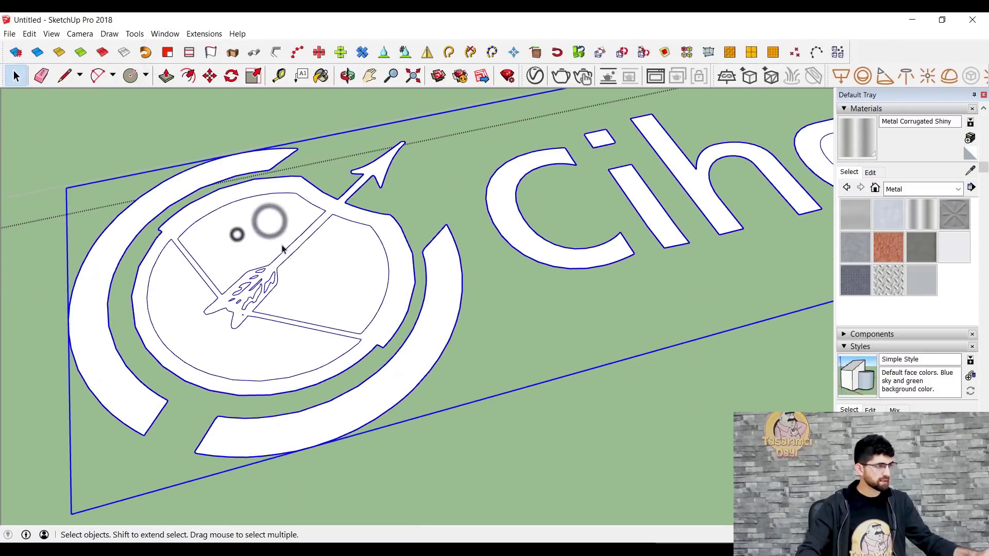
left_click(238, 232)
left_click(250, 247)
double_click(251, 247)
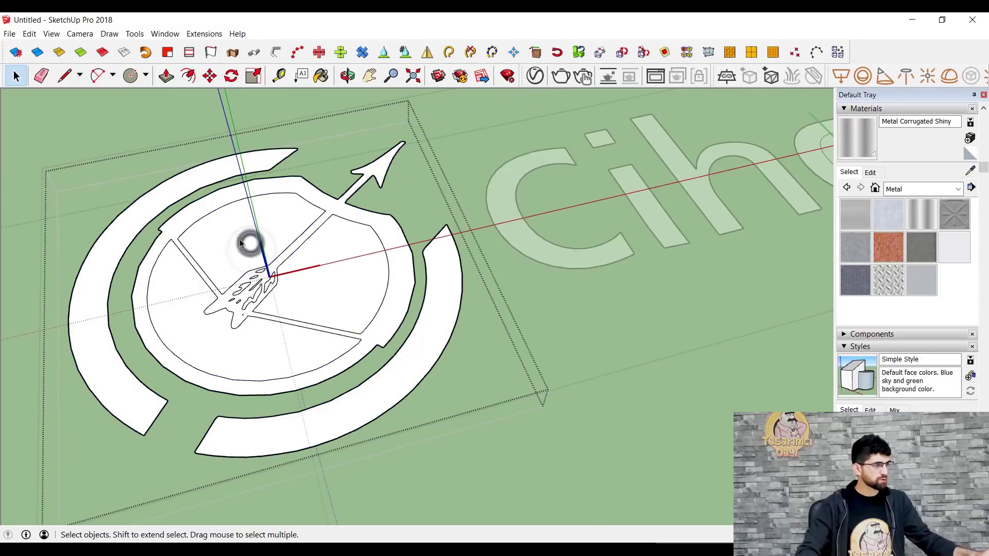
left_click(243, 242)
key("Delete")
left_click(342, 303)
key("Delete")
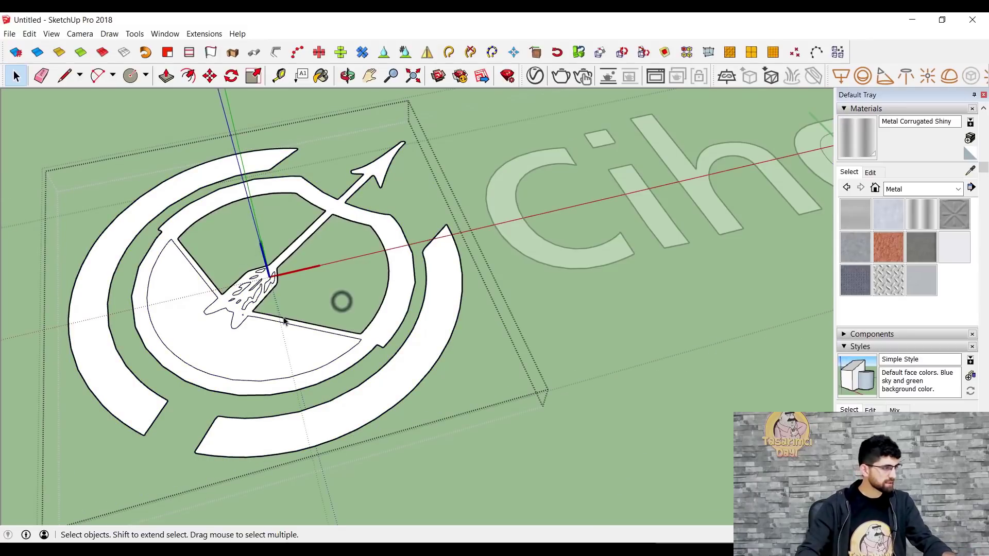
scroll(244, 294, "up", 5)
left_click(319, 197)
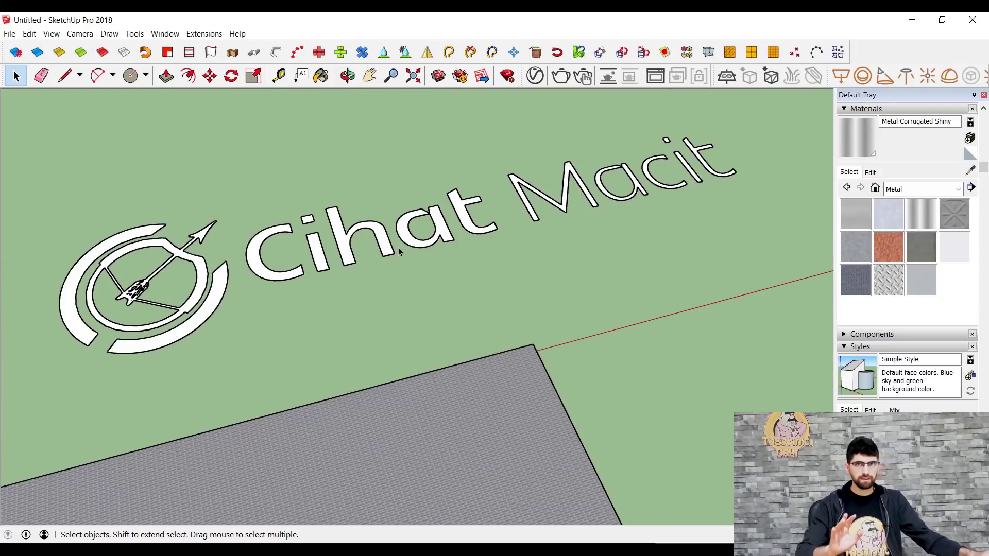
Scale the logo much smaller and move it onto the ground near the tower
left_click(399, 252)
middle_click_drag(419, 242, 361, 268)
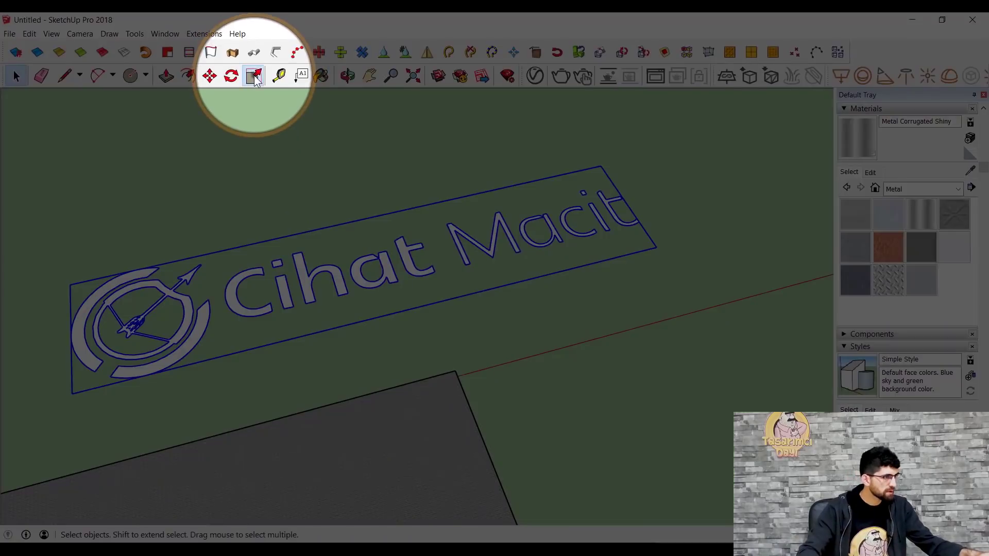
left_click(255, 77)
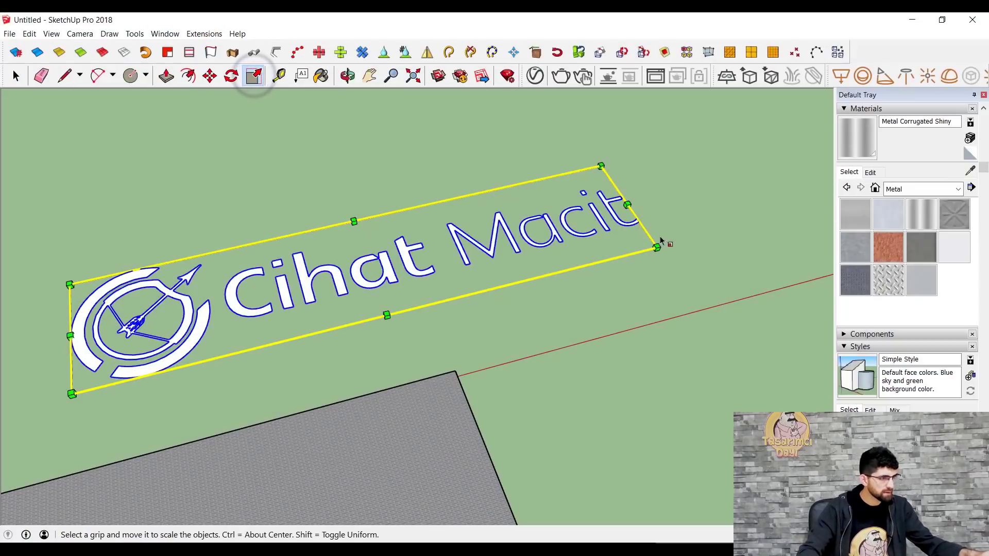
left_click_drag(657, 248, 184, 278)
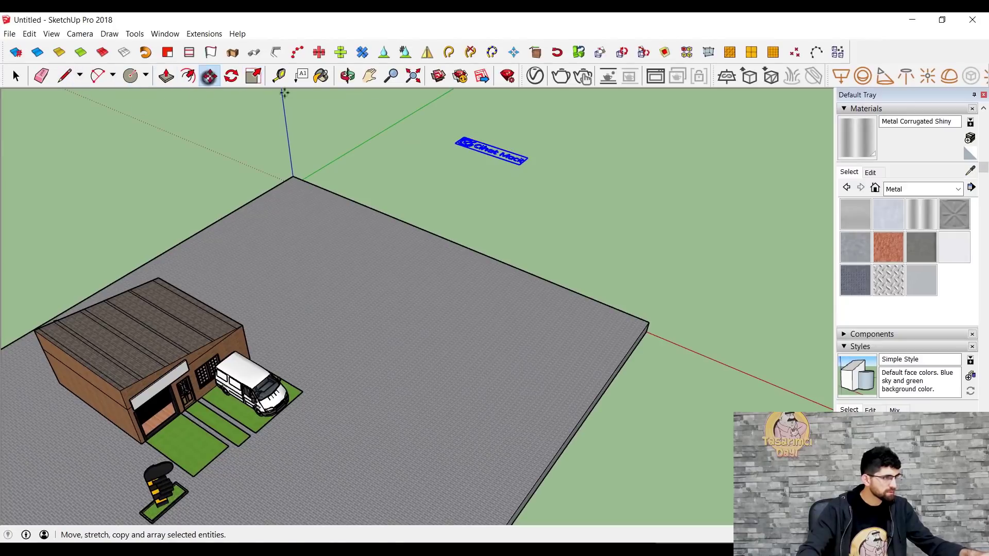
left_click(210, 76)
left_click(524, 166)
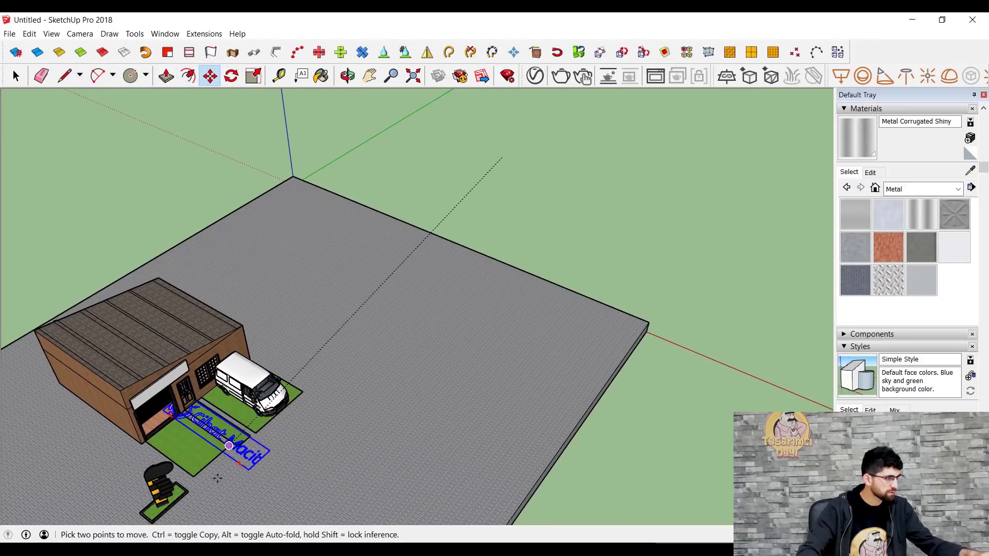
left_click(196, 510)
scroll(198, 515, "up", 5)
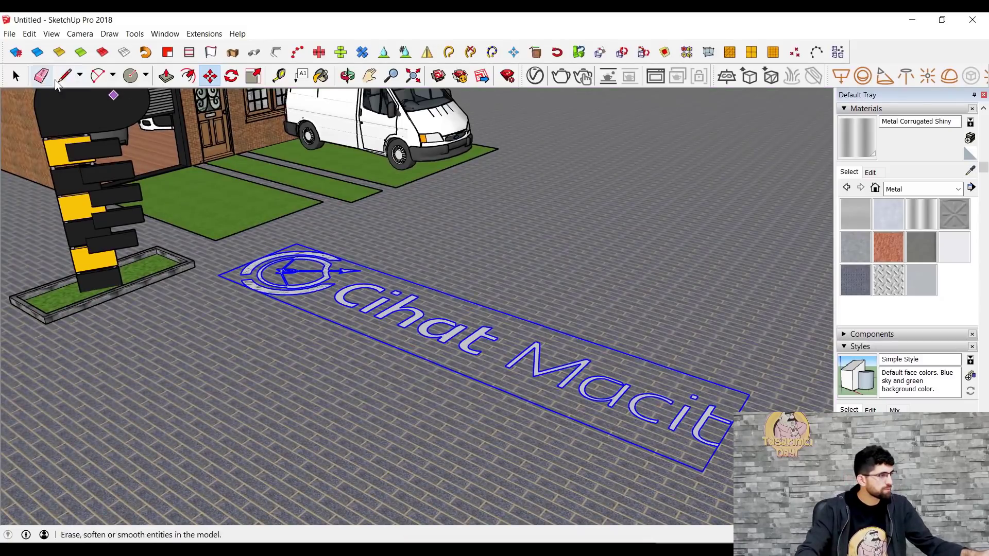
Rotate the logo to a new angle and select its group
key("q")
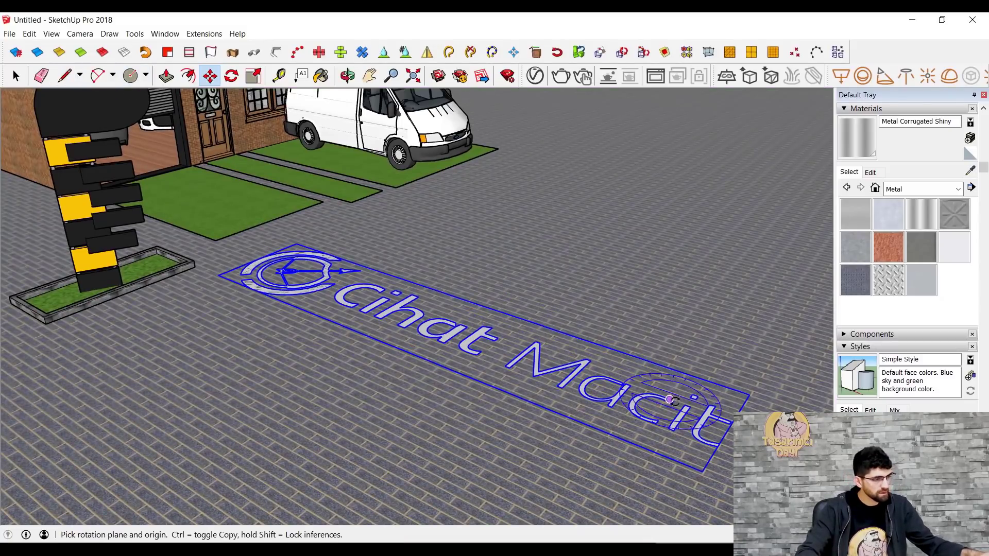
left_click(673, 410)
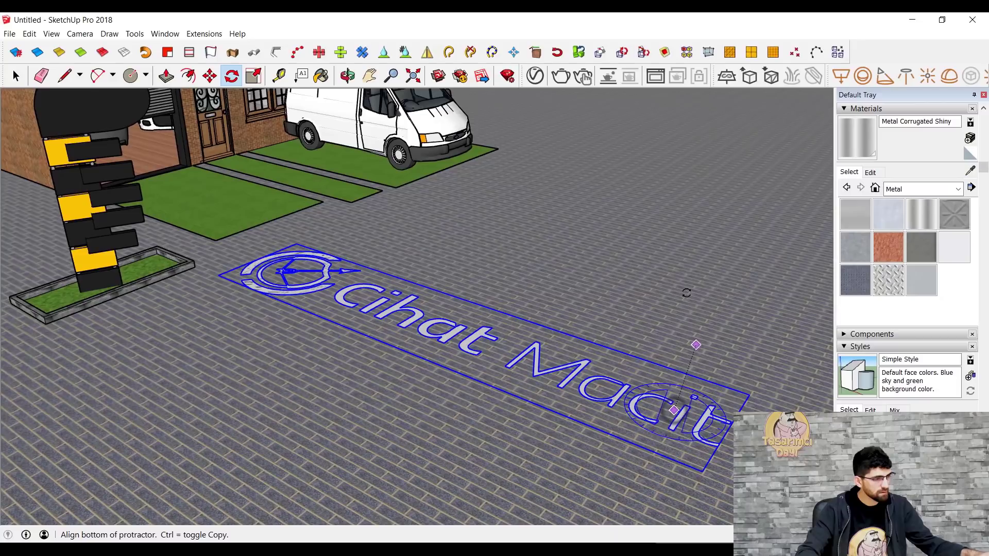
left_click(491, 329)
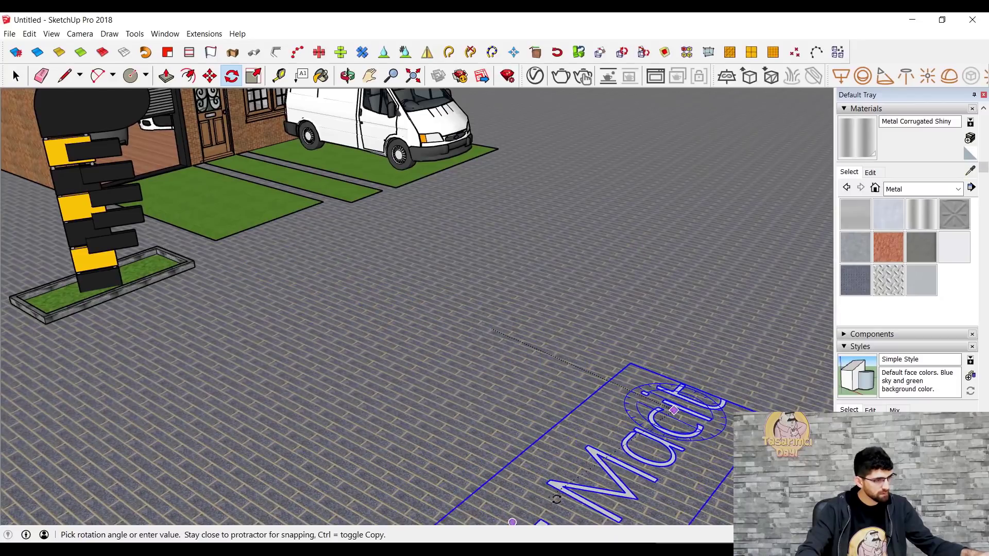
left_click(573, 506)
key("m")
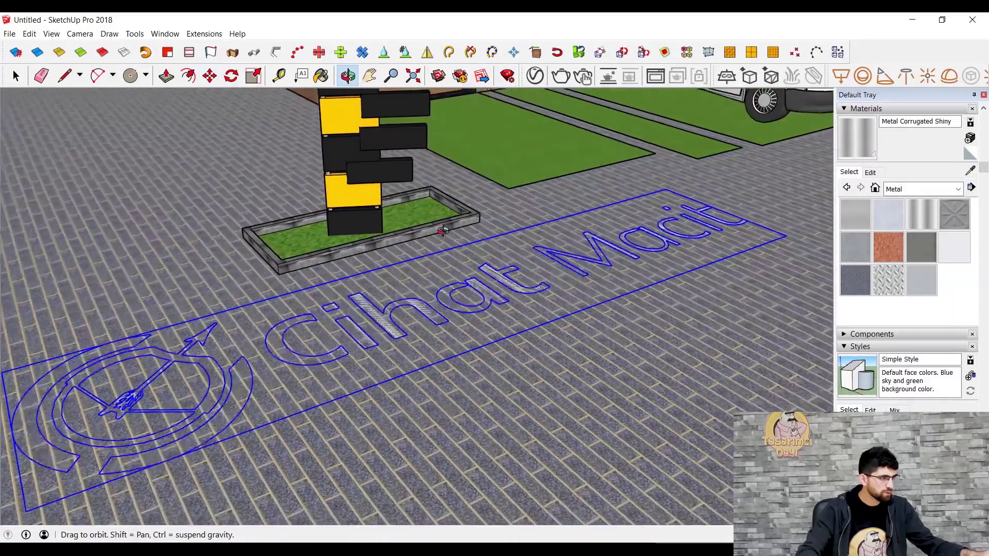
middle_click_drag(437, 276, 271, 325)
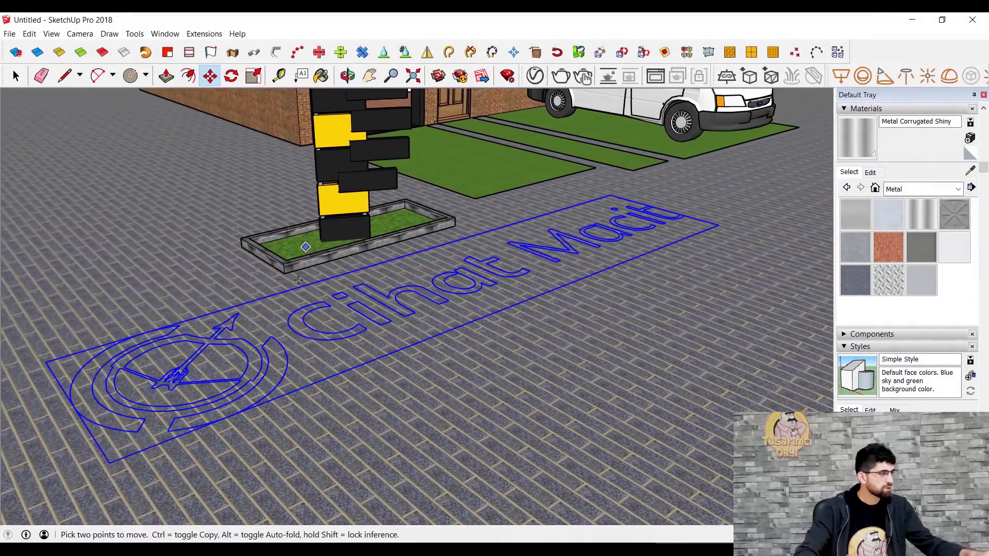
scroll(272, 324, "up", 3)
key("space")
left_click(267, 323)
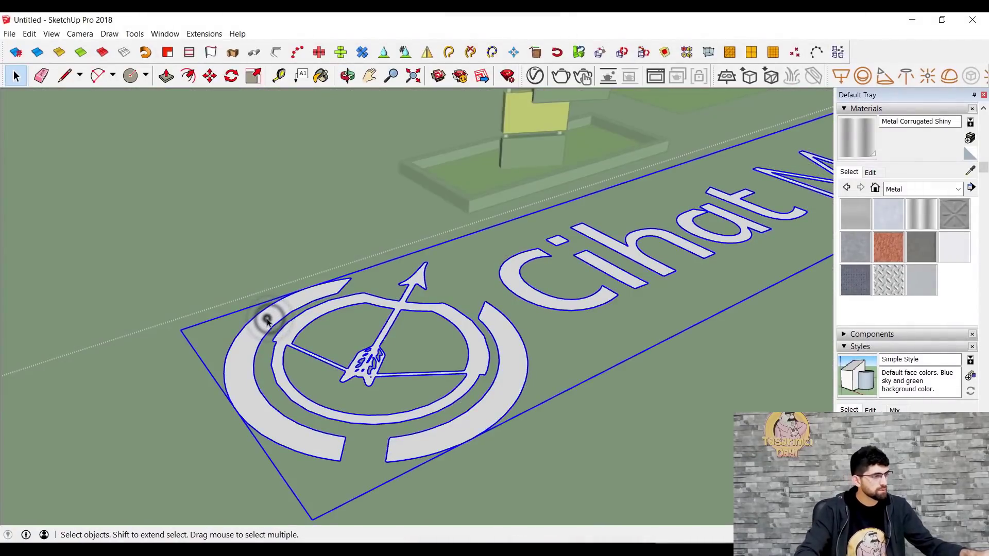
Push/Pull the emblem's left ring, right ring, inner ring and arrow to one equal height
double_click(268, 323)
left_click(268, 323)
double_click(267, 322)
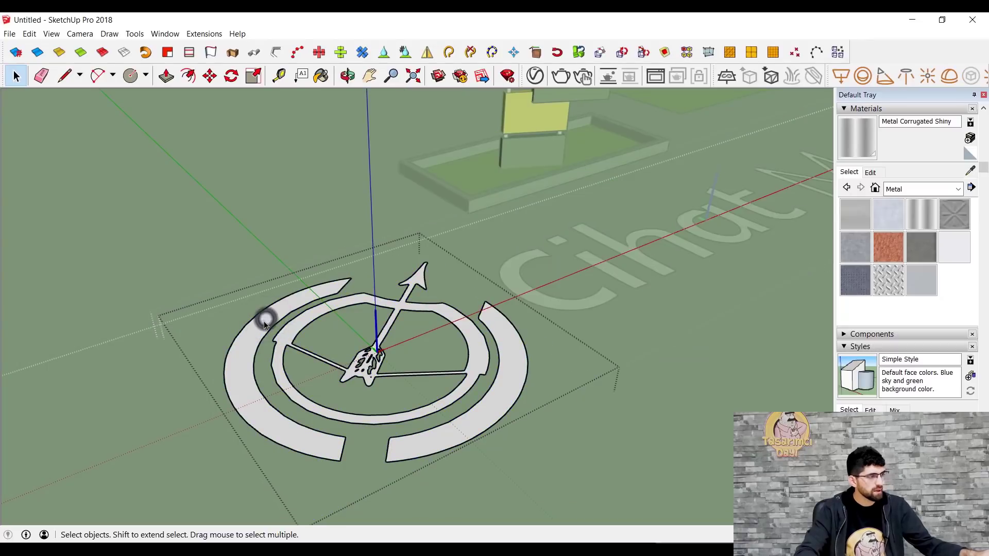
left_click(262, 325)
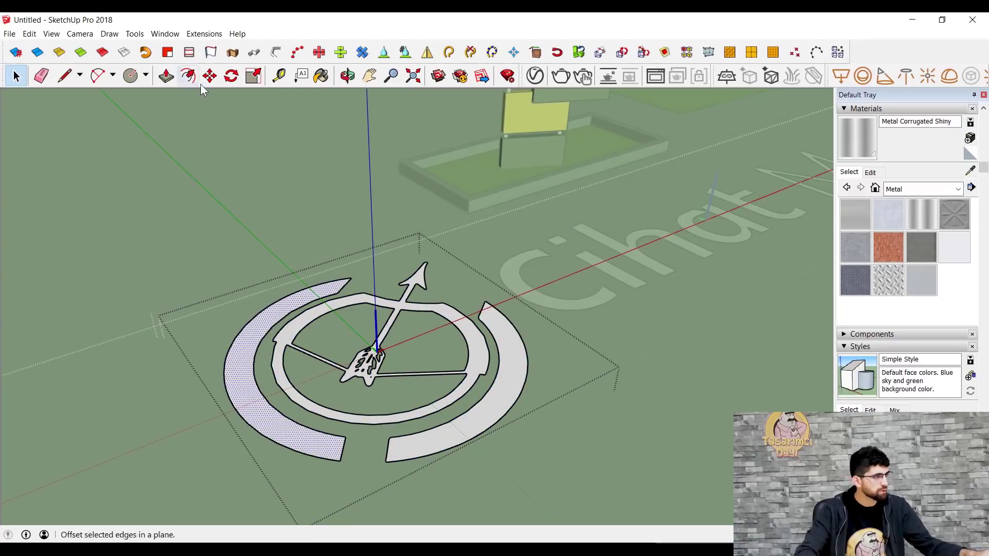
left_click(167, 82)
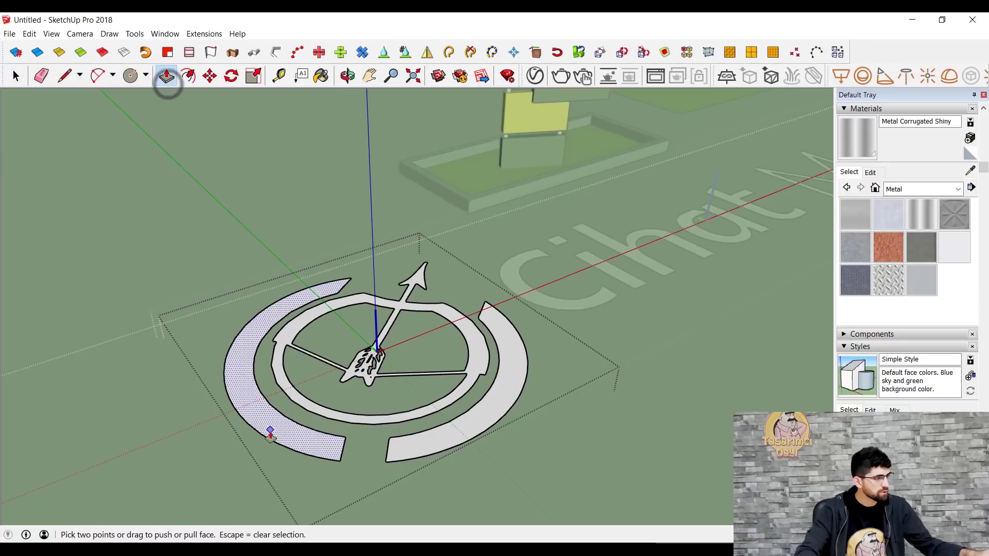
left_click(241, 380)
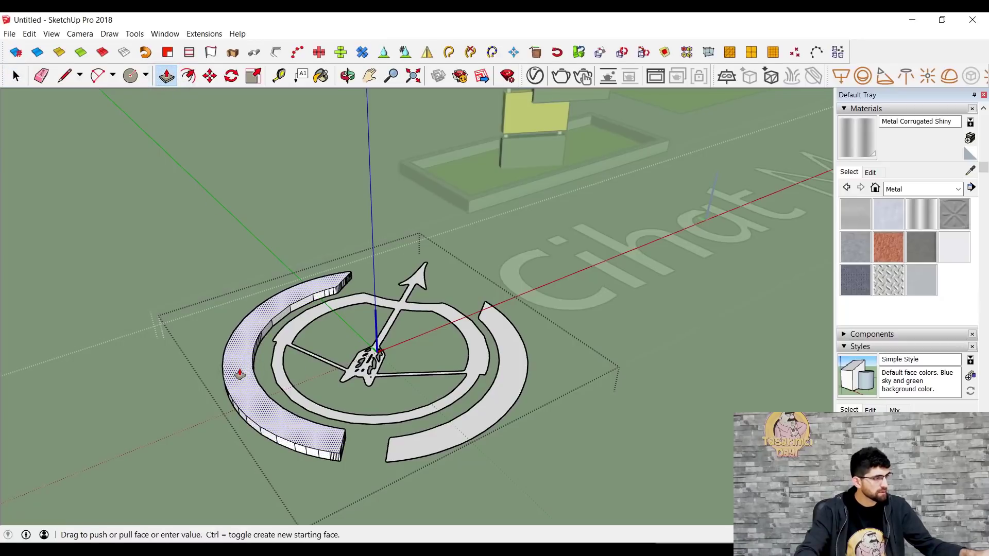
left_click(240, 373)
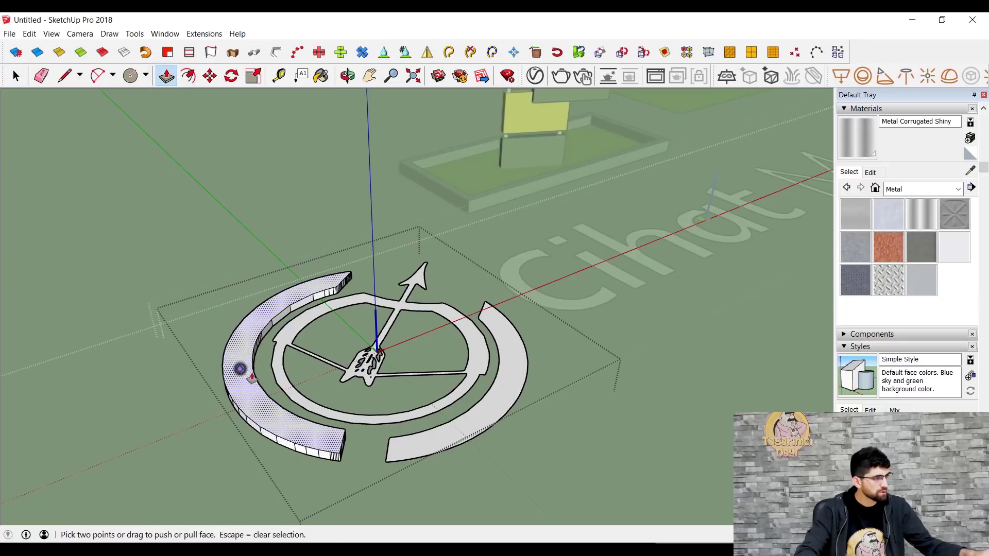
double_click(389, 435)
scroll(390, 435, "up", 3)
left_click(294, 452)
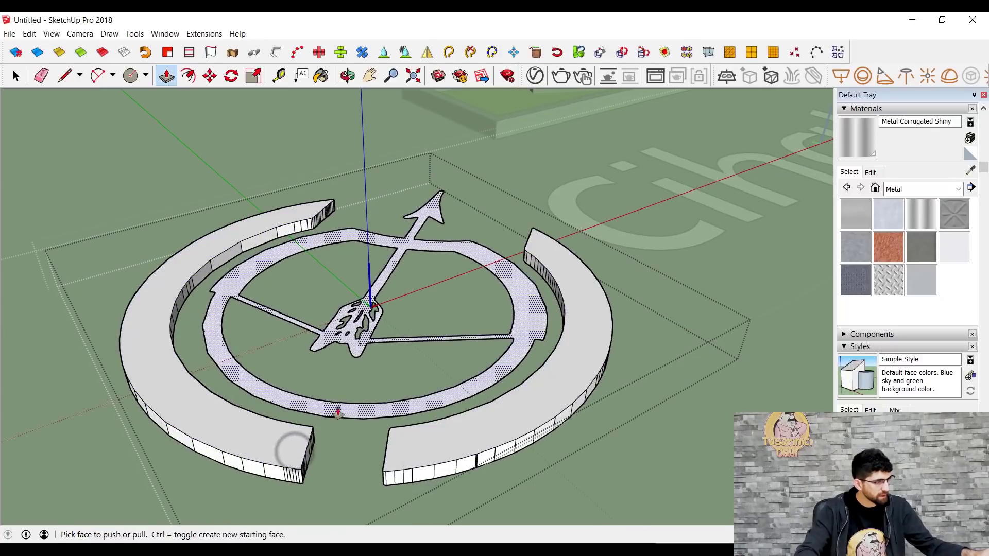
left_click(338, 412)
left_click(274, 435)
scroll(274, 435, "down", 3)
Raise the Cihat letters C, i, h, a and t to the same height
key("space")
middle_click_drag(274, 435, 371, 332)
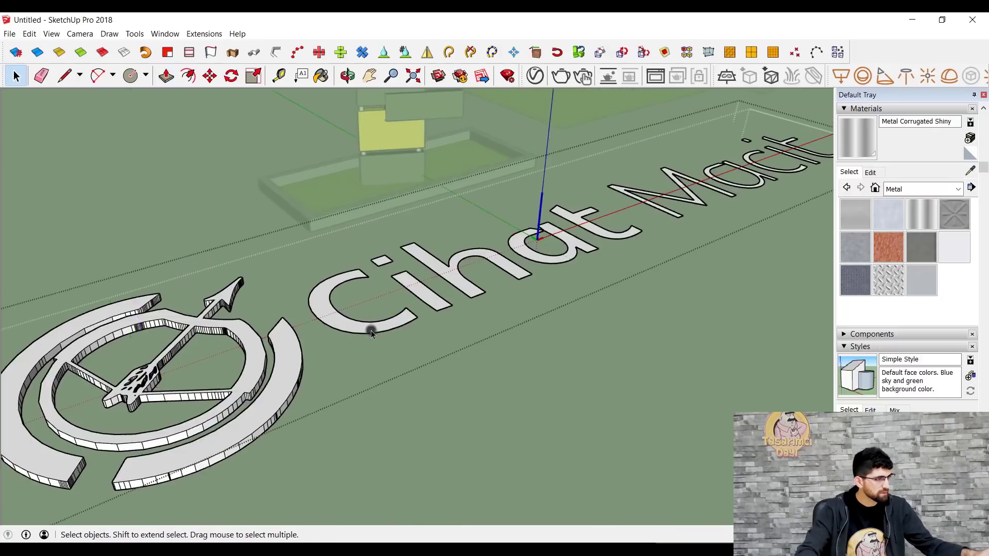
double_click(371, 332)
left_click(371, 328)
double_click(381, 330)
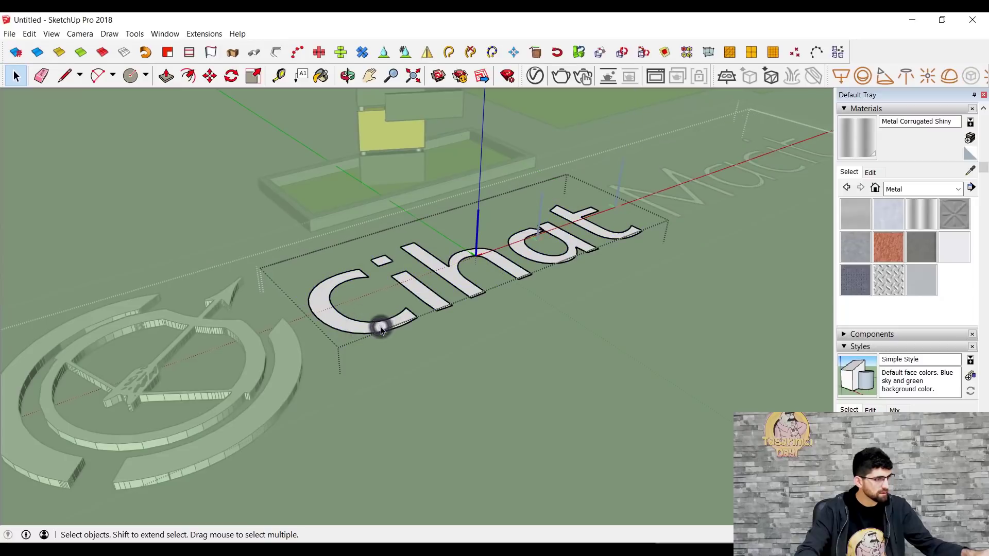
left_click(380, 325)
middle_click_drag(380, 326, 425, 301)
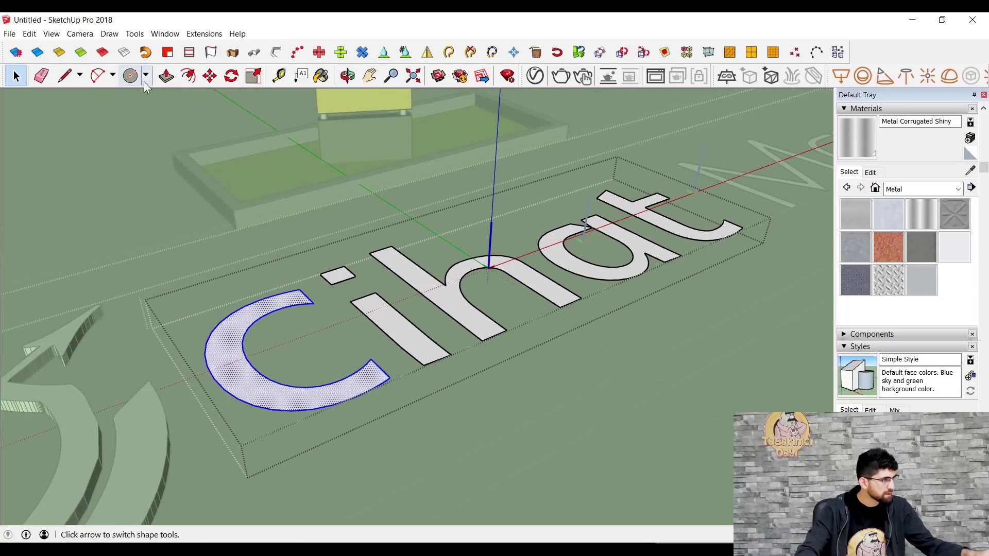
left_click(164, 77)
left_click(231, 359)
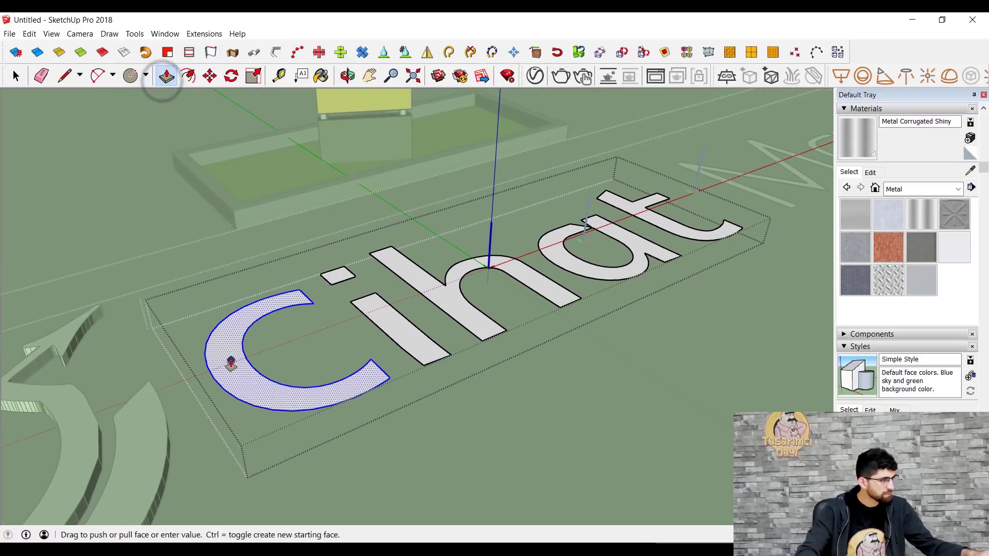
left_click(142, 431)
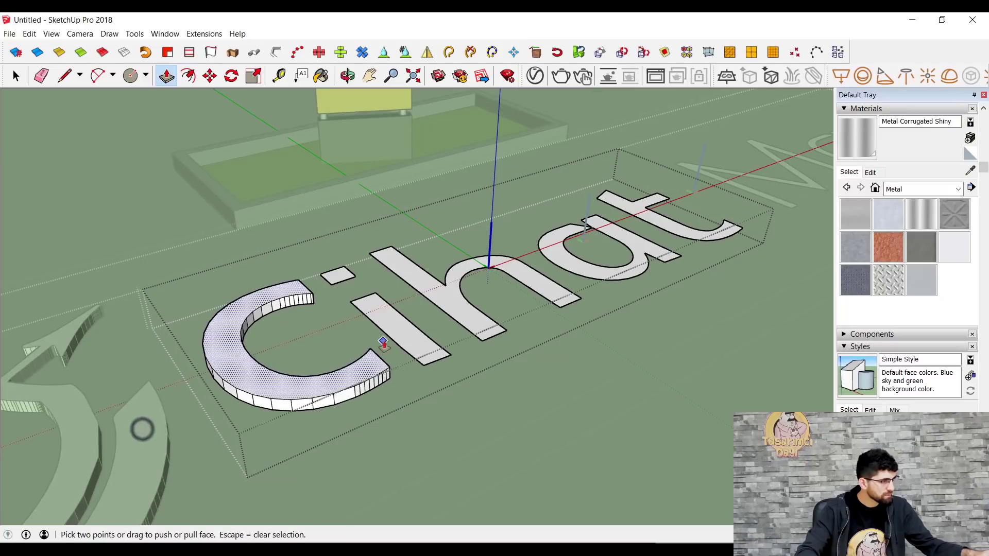
double_click(398, 317)
double_click(427, 288)
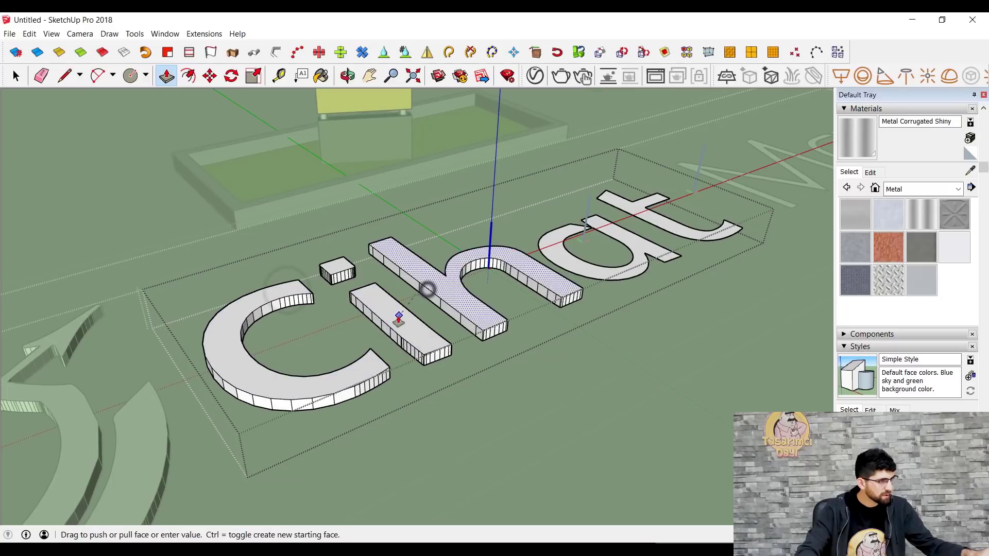
double_click(561, 258)
double_click(669, 222)
Raise the M of Macit to match the Cihat letters
middle_click_drag(669, 222, 451, 261)
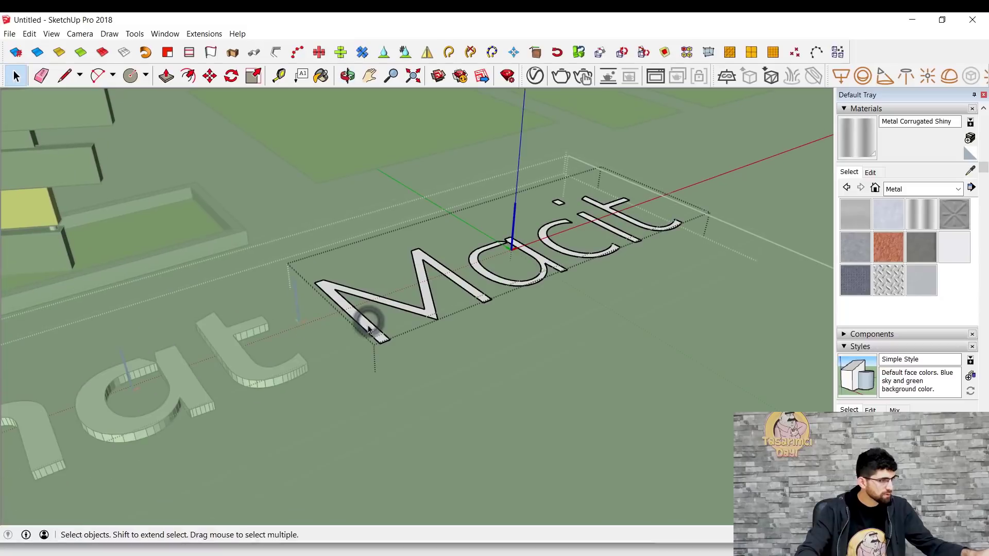
left_click(166, 76)
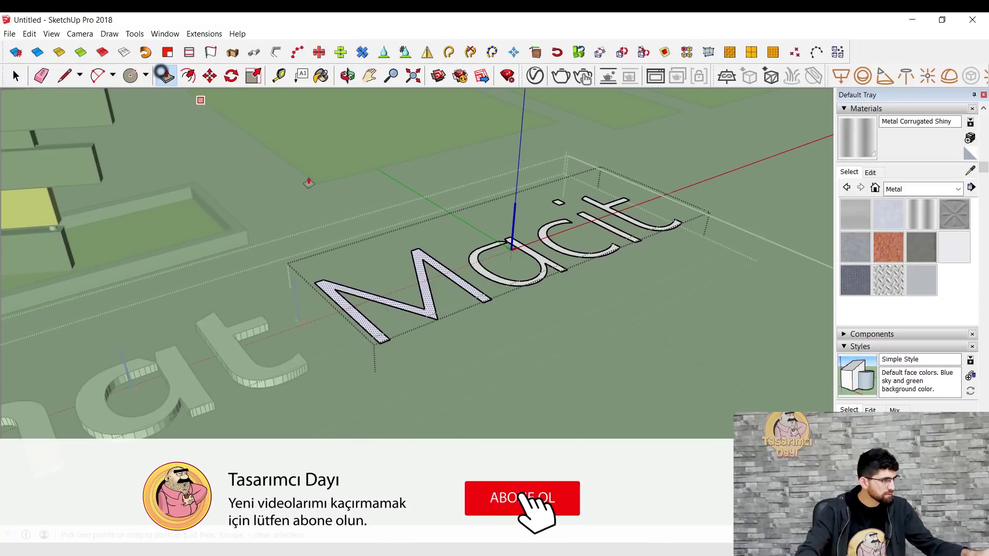
double_click(360, 315)
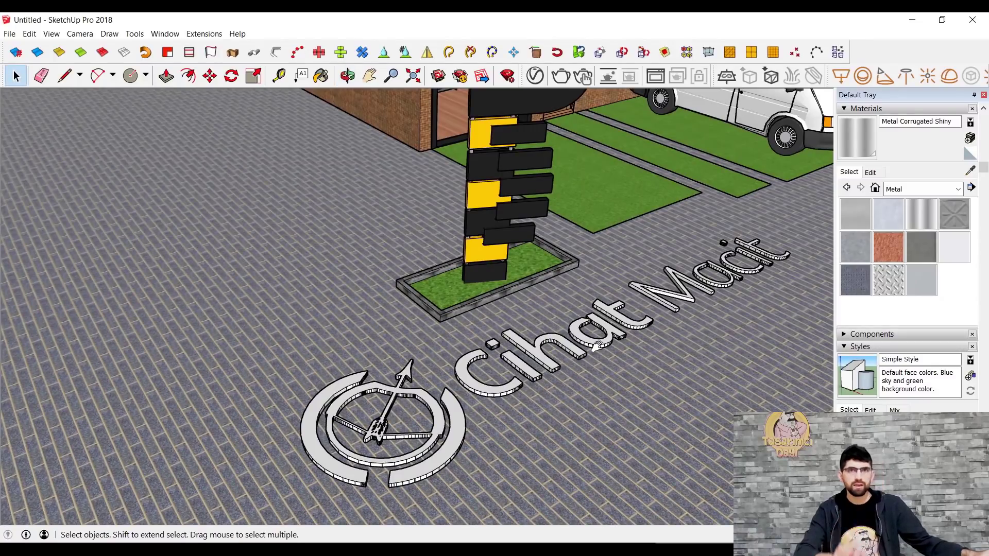
Rotate the whole logo group so it stands upright
left_click(458, 427)
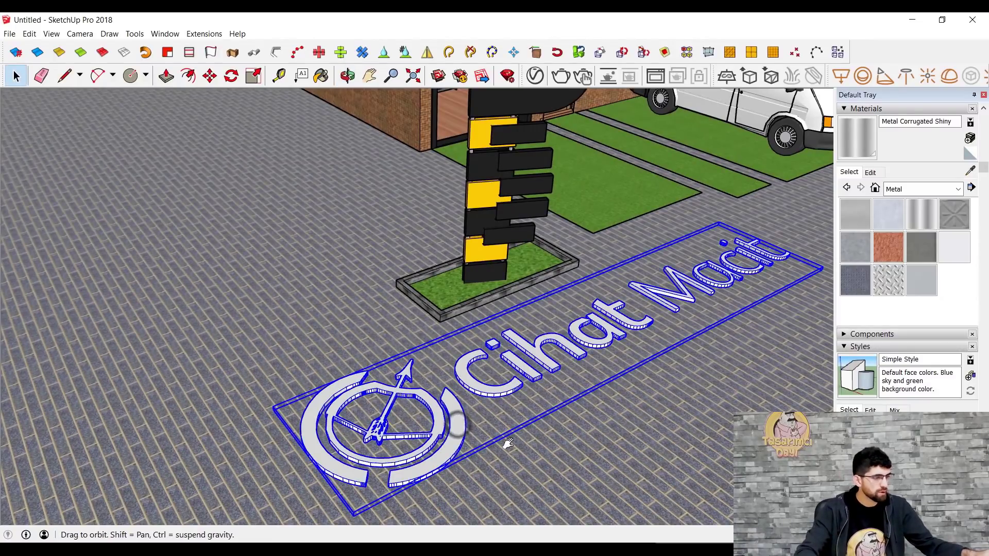
mouse_move(459, 427)
middle_mouse_down()
mouse_move(599, 290)
mouse_move(530, 337)
mouse_move(541, 282)
middle_mouse_up()
key("q")
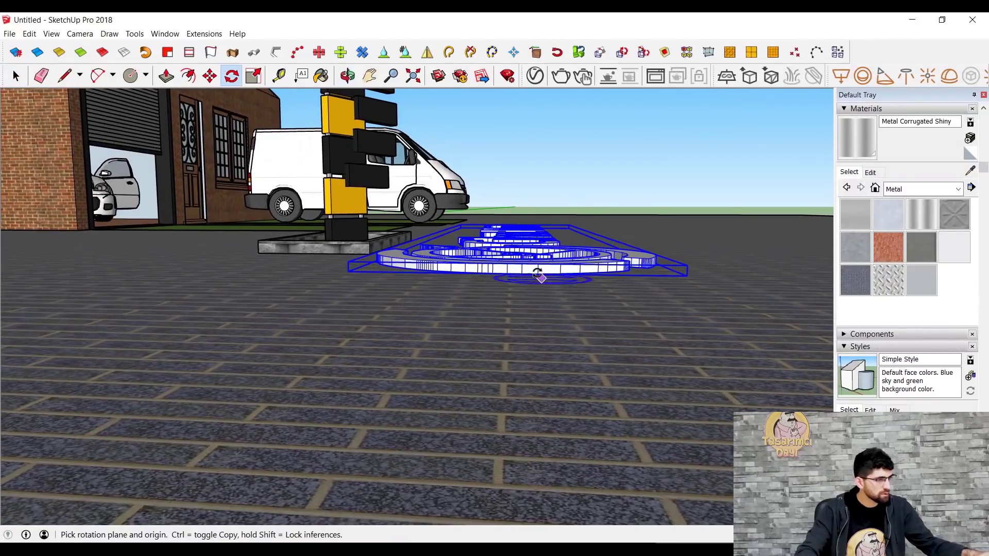
left_click_drag(498, 267, 560, 264)
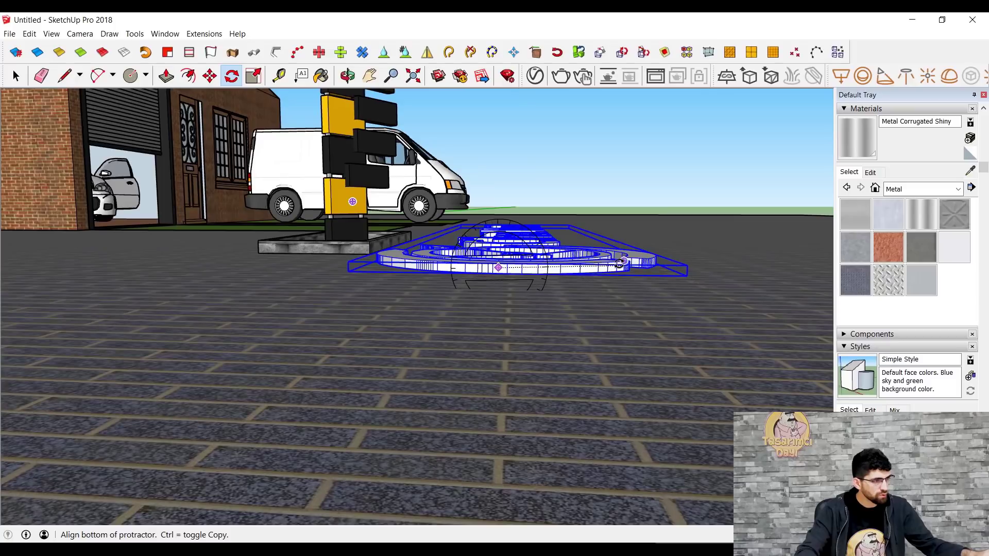
left_click(609, 268)
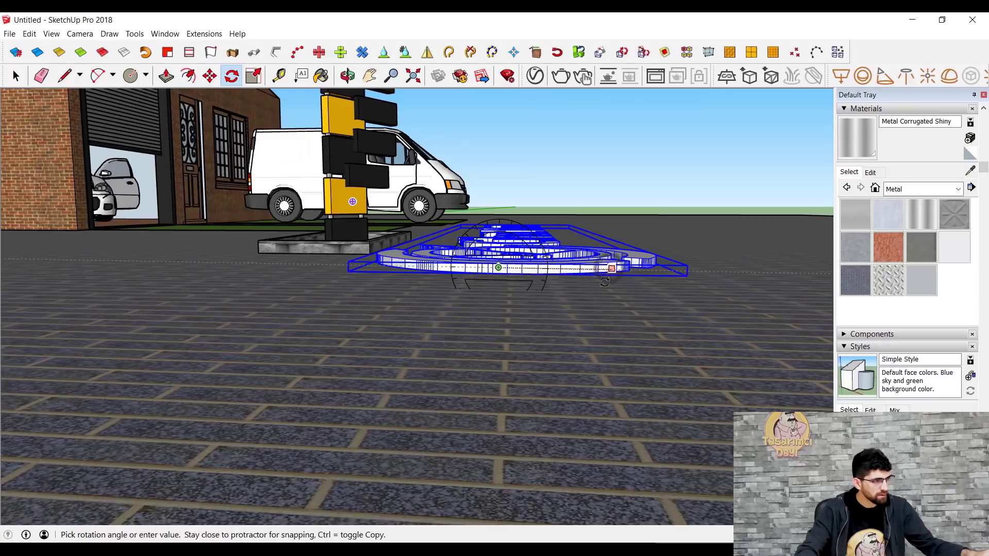
left_click(495, 337)
middle_click_drag(494, 338, 181, 370)
Lift the logo and turn it to line up with the totem
key("m")
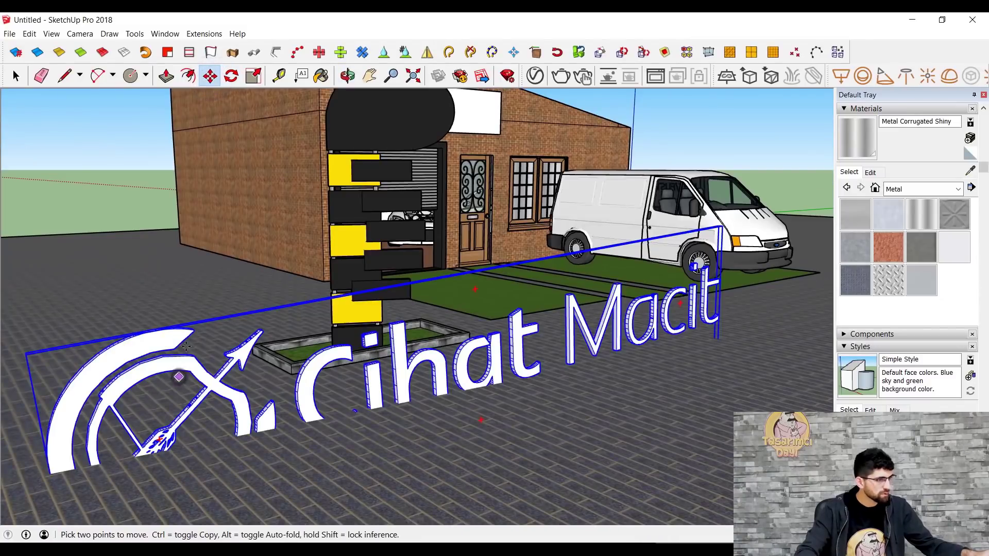
left_click(179, 377)
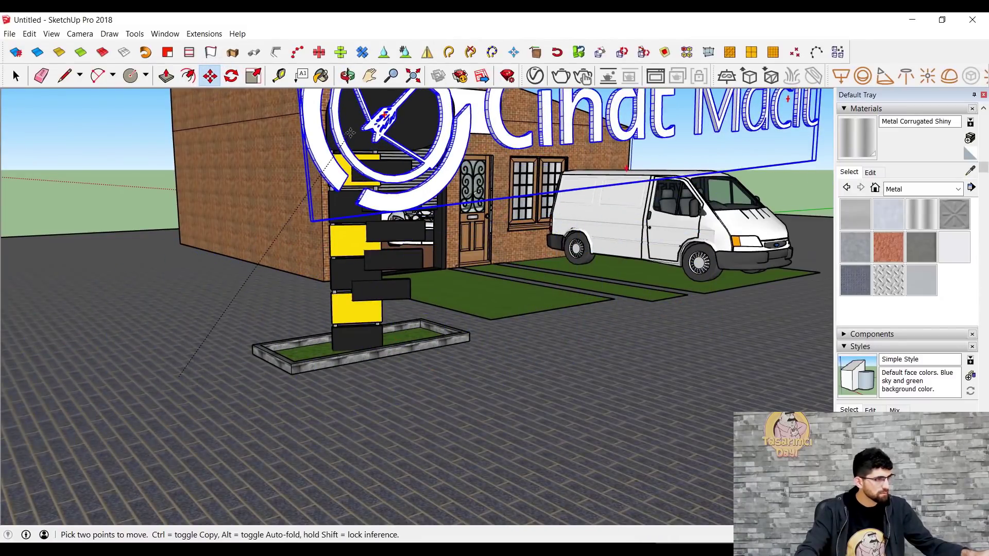
middle_click_drag(350, 132, 536, 216)
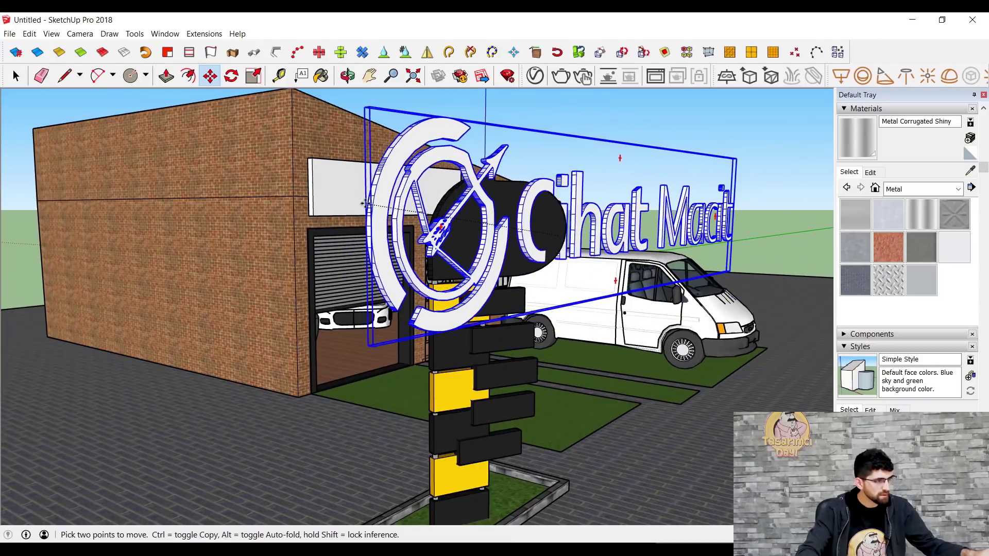
middle_click_drag(364, 204, 536, 225)
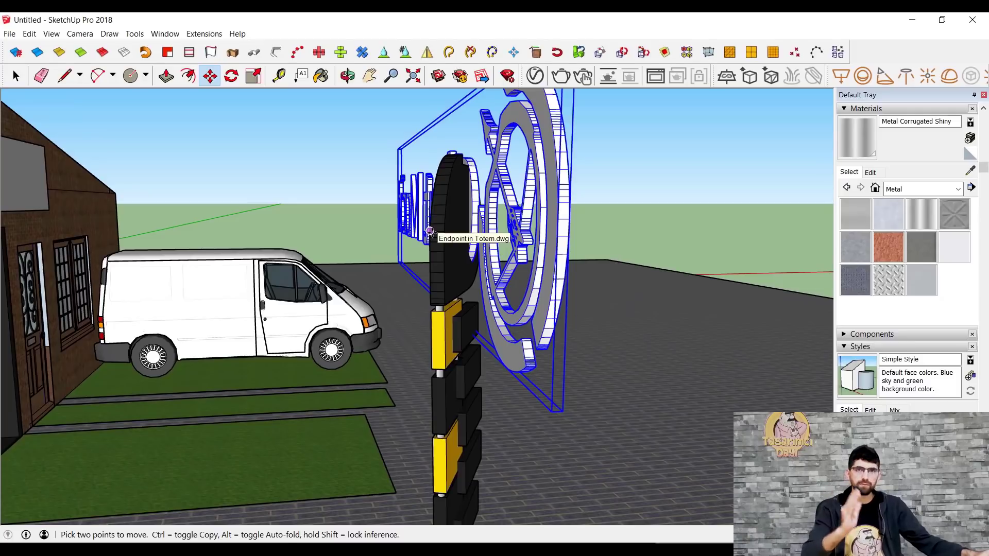
left_click(231, 77)
mouse_move(407, 340)
middle_mouse_down()
mouse_move(446, 309)
mouse_move(449, 327)
mouse_move(431, 296)
middle_mouse_up()
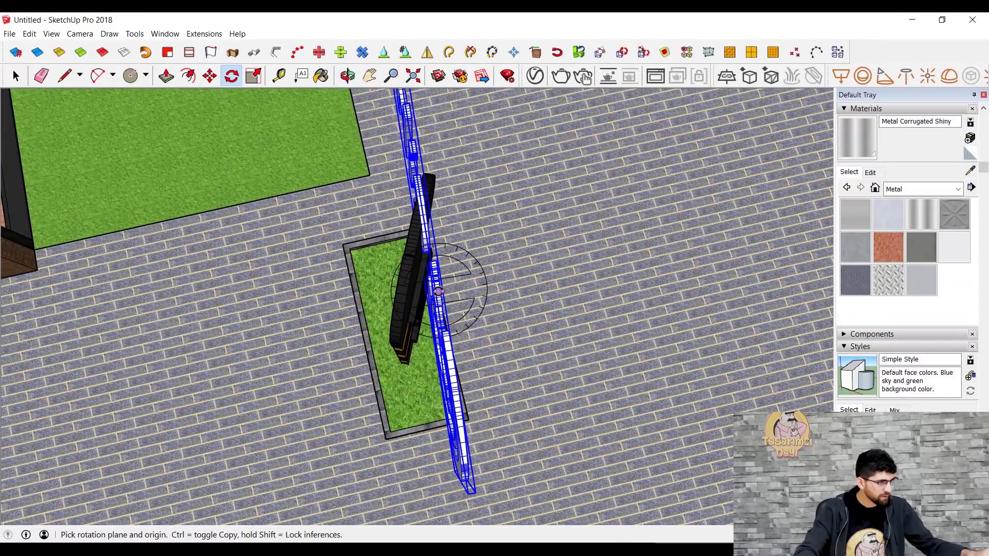
left_click(467, 467)
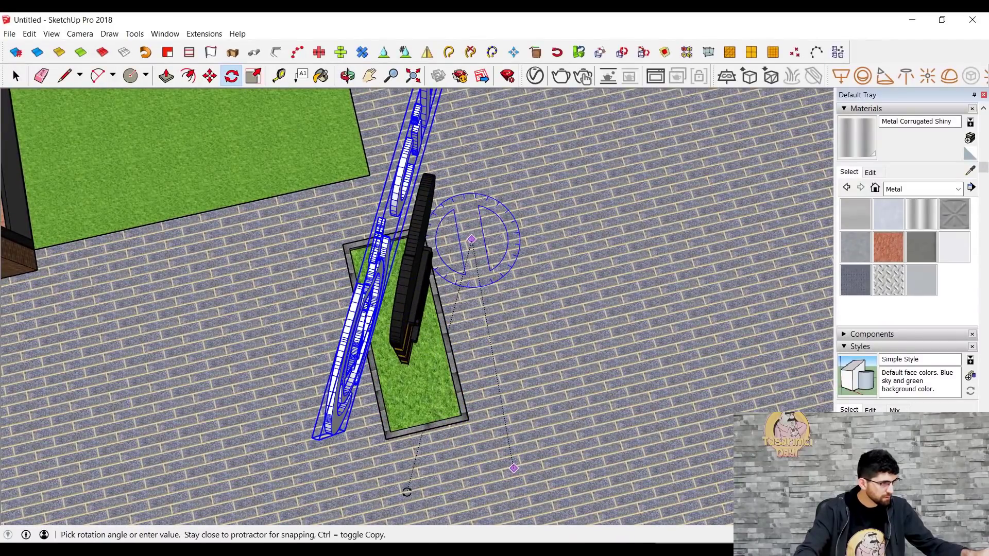
middle_click_drag(410, 490, 413, 494)
mouse_move(474, 440)
left_mouse_down()
mouse_move(514, 450)
mouse_move(570, 443)
mouse_move(590, 430)
left_mouse_up()
left_click_drag(486, 338, 308, 206)
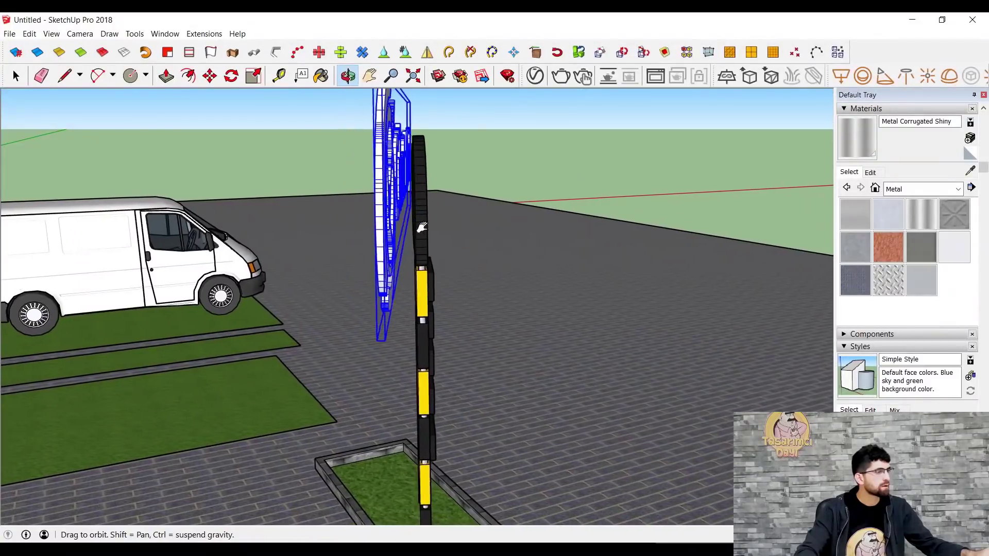
Set the logo down beside the black sign post
key("q")
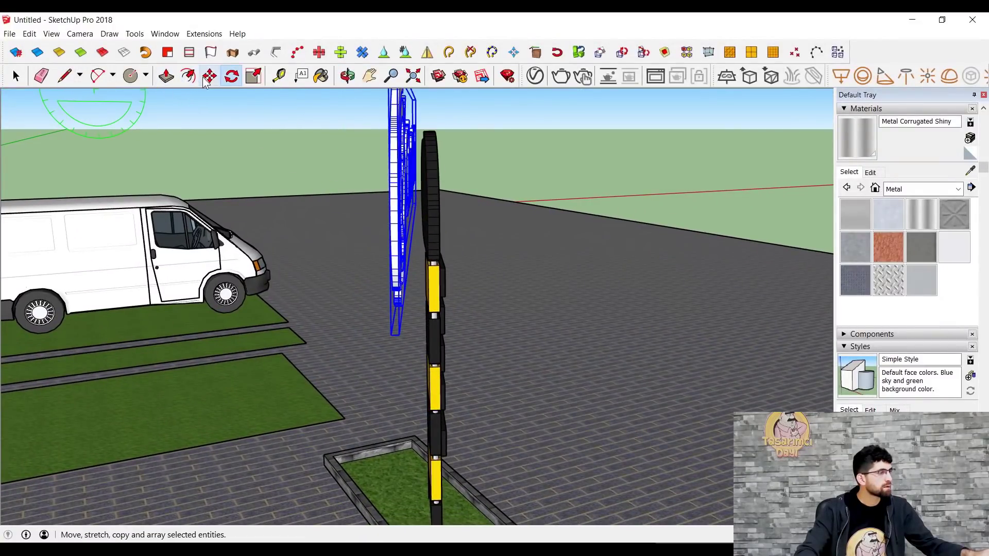
left_click(210, 76)
left_click(394, 167)
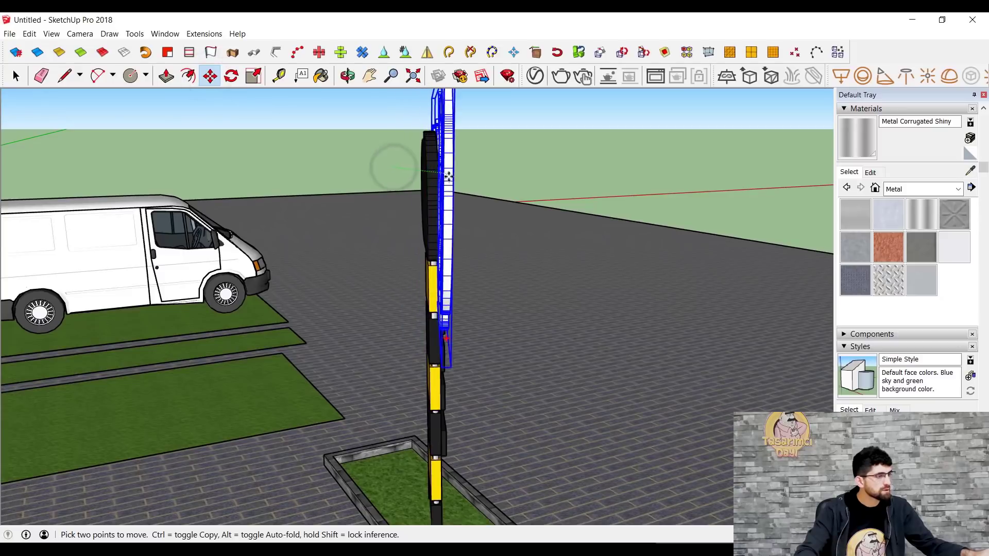
mouse_move(468, 166)
middle_mouse_down()
mouse_move(479, 294)
mouse_move(424, 93)
middle_mouse_up()
With Scale selected, orbit around the logo, van and building to centre the sign
left_click(253, 75)
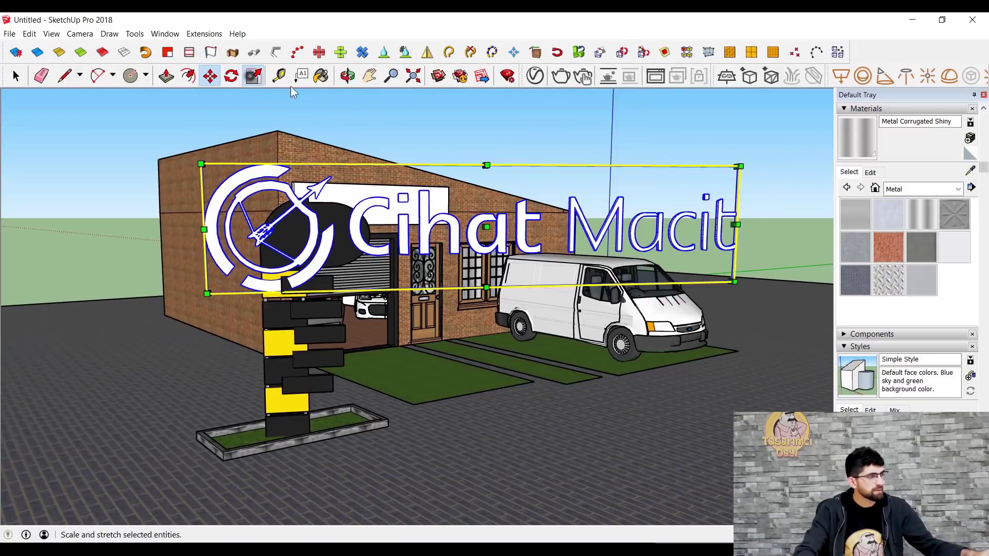
scroll(713, 164, "up", 3)
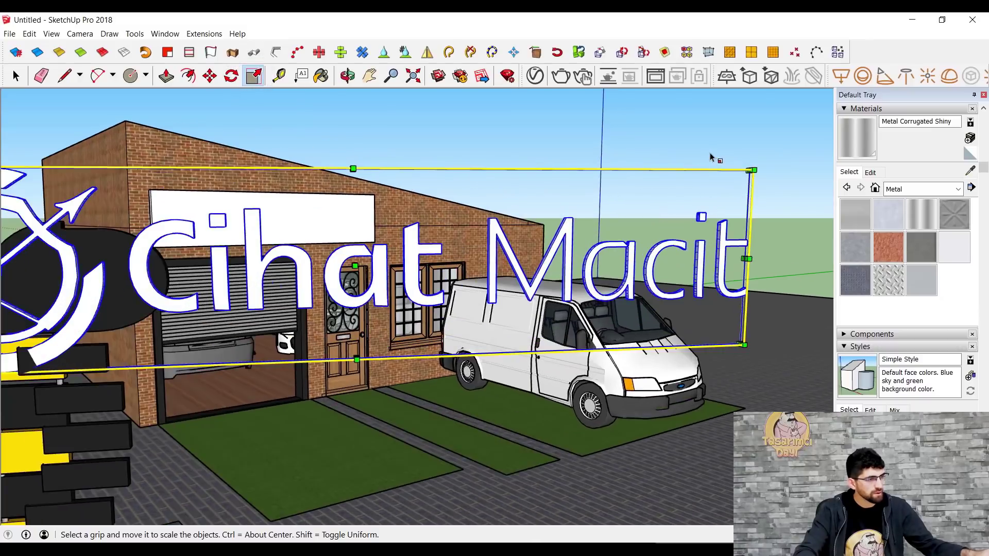
mouse_move(711, 154)
middle_mouse_down()
mouse_move(722, 185)
mouse_move(748, 199)
mouse_move(391, 196)
middle_mouse_up()
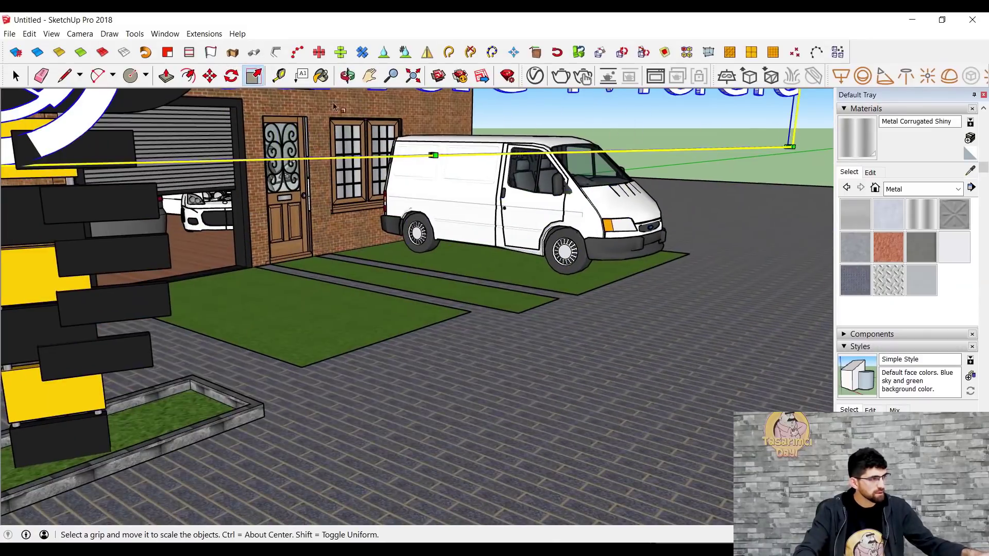
scroll(330, 257, "down", 3)
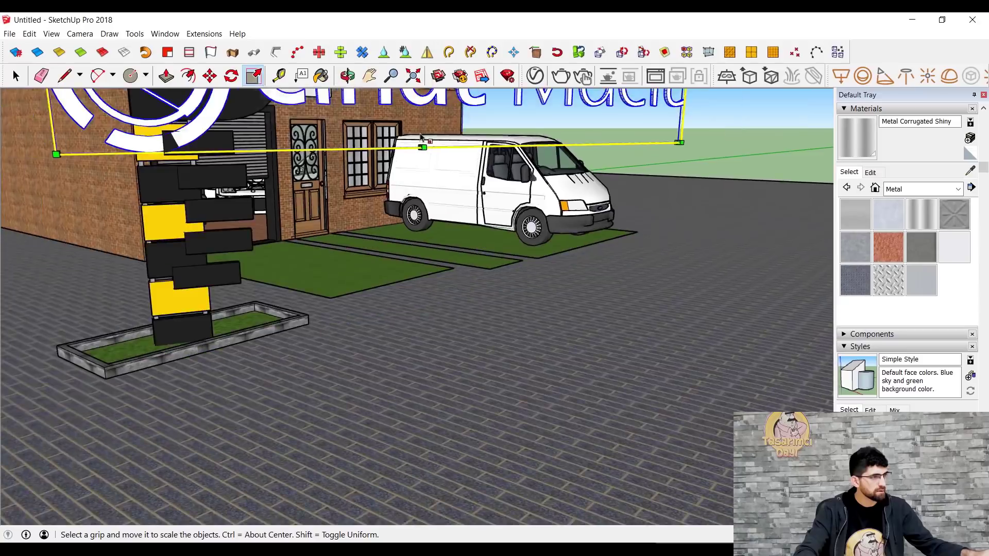
middle_click_drag(329, 257, 342, 479)
scroll(342, 479, "up", 3)
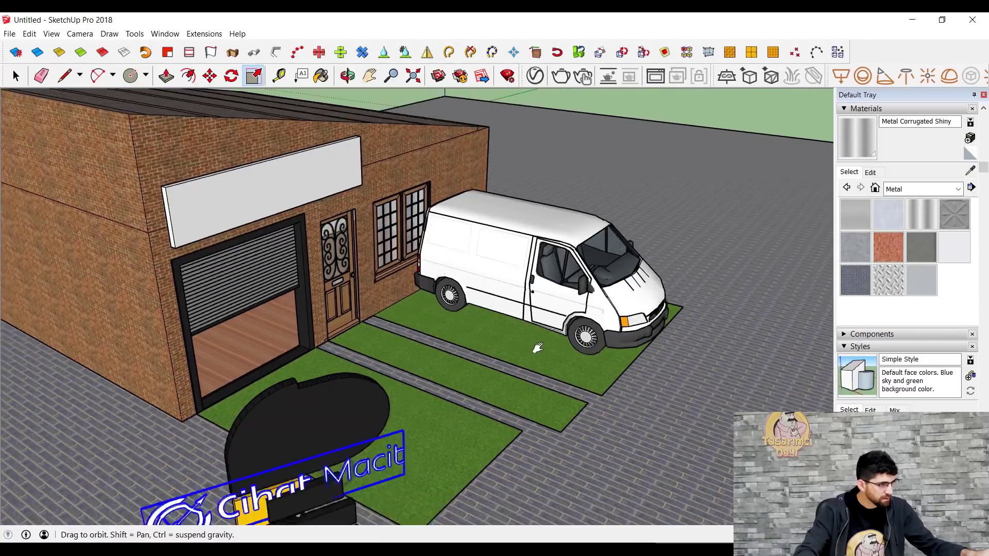
mouse_move(534, 347)
middle_mouse_down()
mouse_move(524, 271)
mouse_move(412, 321)
mouse_move(441, 254)
mouse_move(361, 181)
middle_mouse_up()
scroll(515, 278, "up", 5)
scroll(411, 321, "down", 5)
Move the Cihat Macit logo onto the large rounded black top panel
key("m")
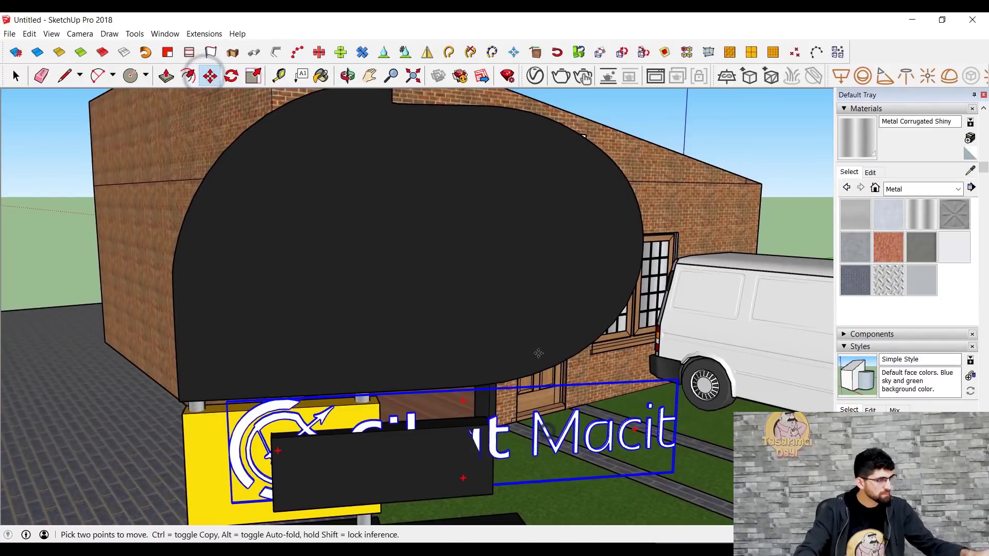
left_click(546, 430)
left_click(538, 260)
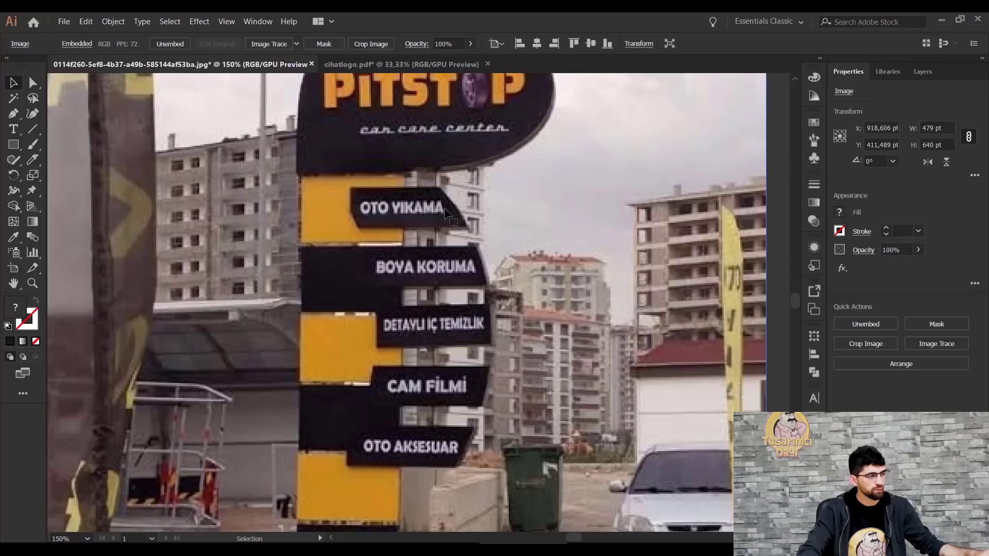
Screenshot the PITSTOP reference photo that lists the service labels
key("Print")
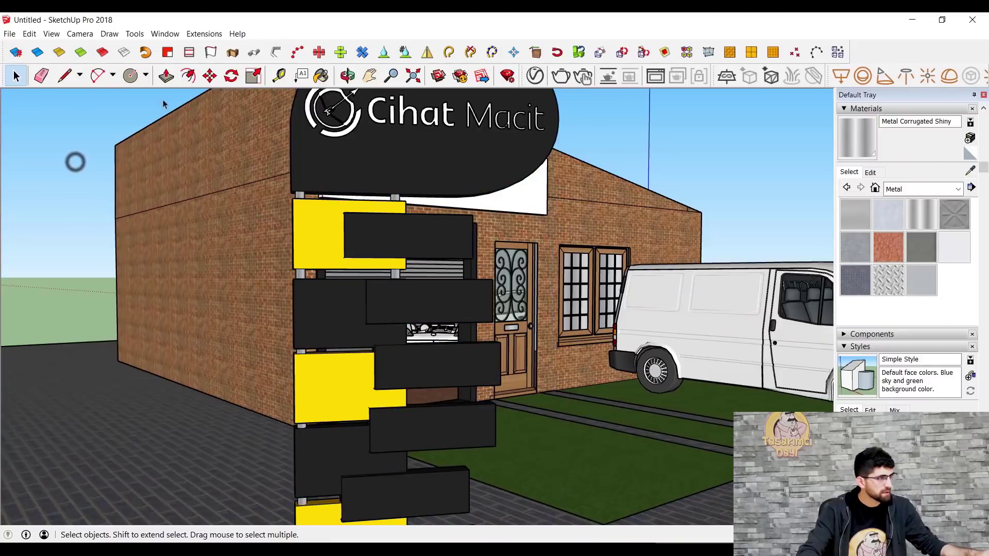
mouse_move(135, 34)
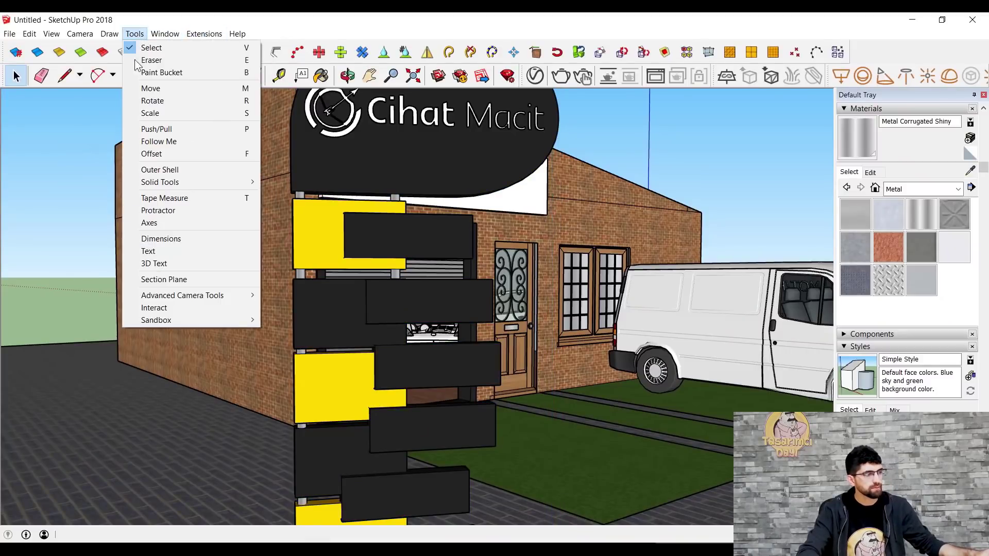
Add 3D text 'OTO YIKAMA' and place it on the top black panel
left_click(182, 263)
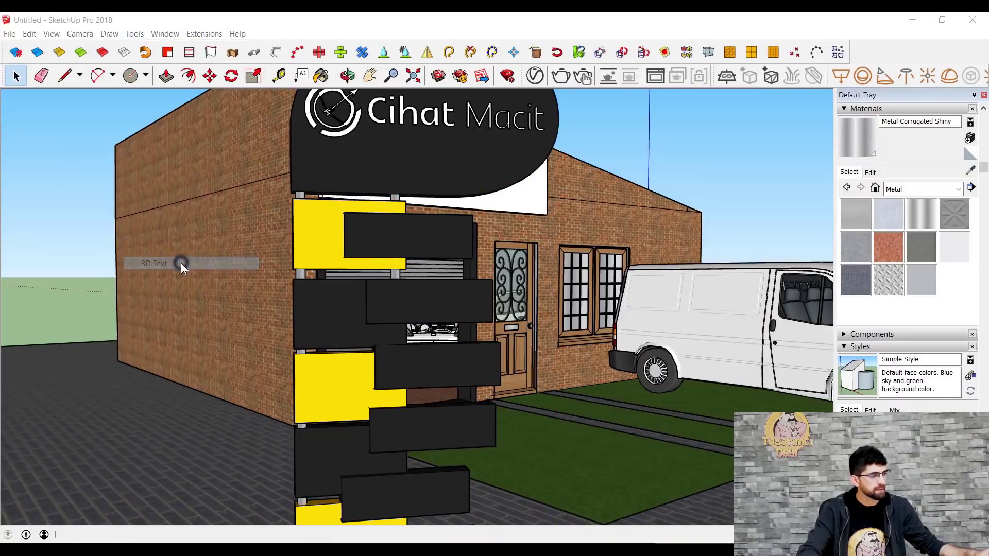
type("Oto")
key("Caps_Lock")
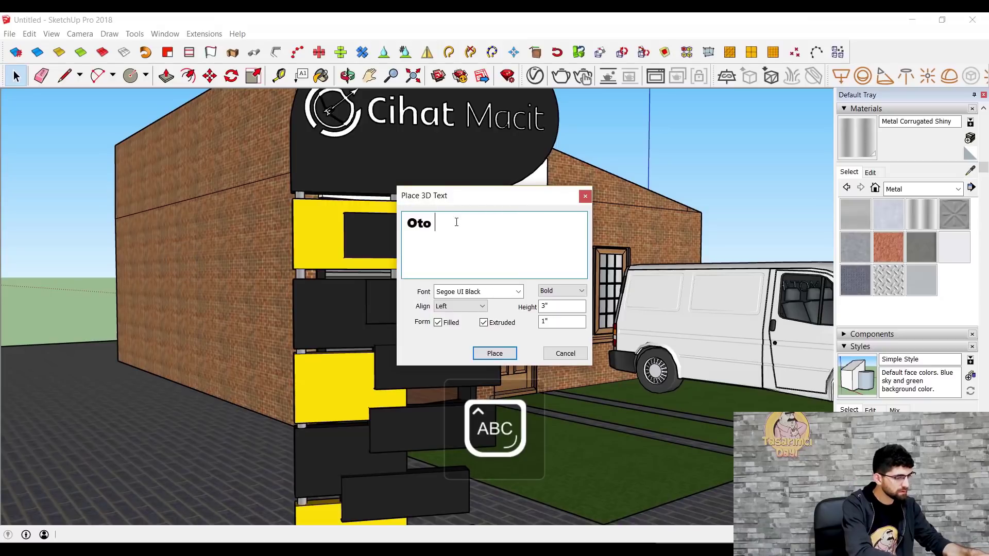
key("BackSpace")
key("BackSpace")
type("TO YIKAMA")
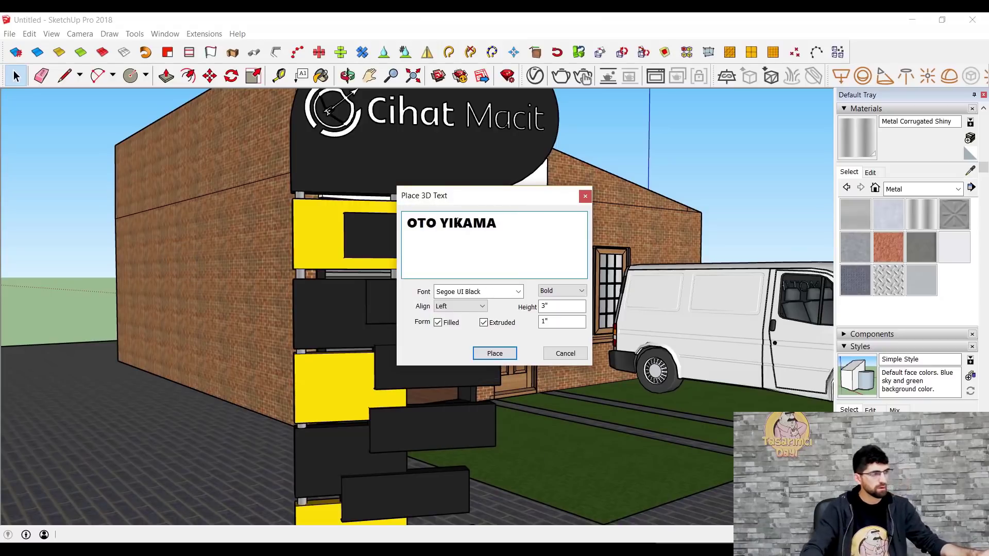
left_click(493, 354)
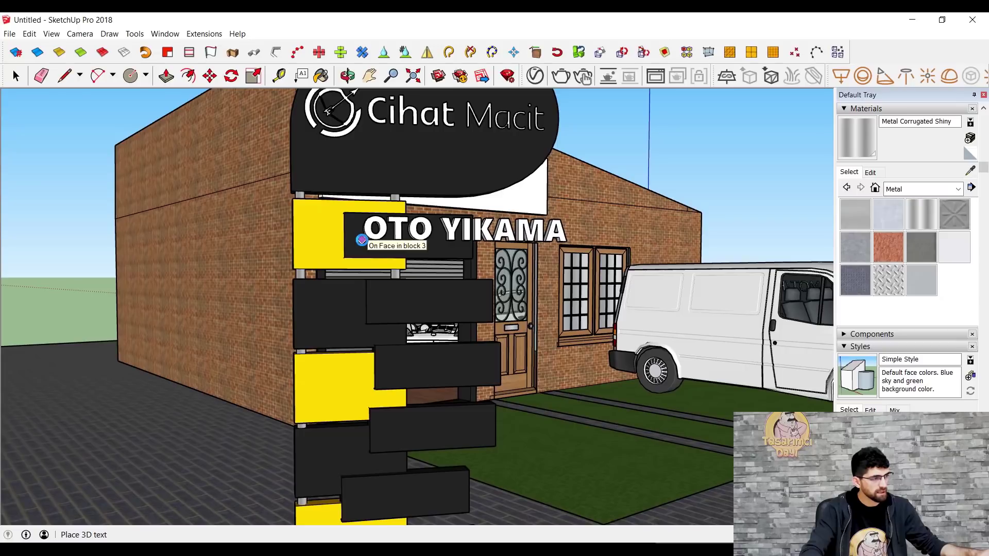
left_click(369, 240)
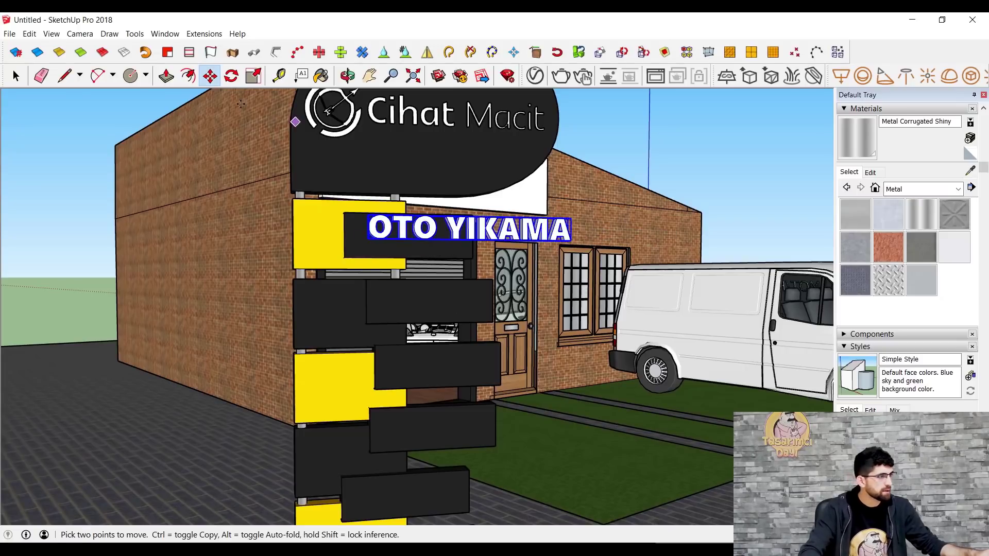
Add 3D text 'BOYA KORUMA' and place it on the second black panel
left_click(136, 33)
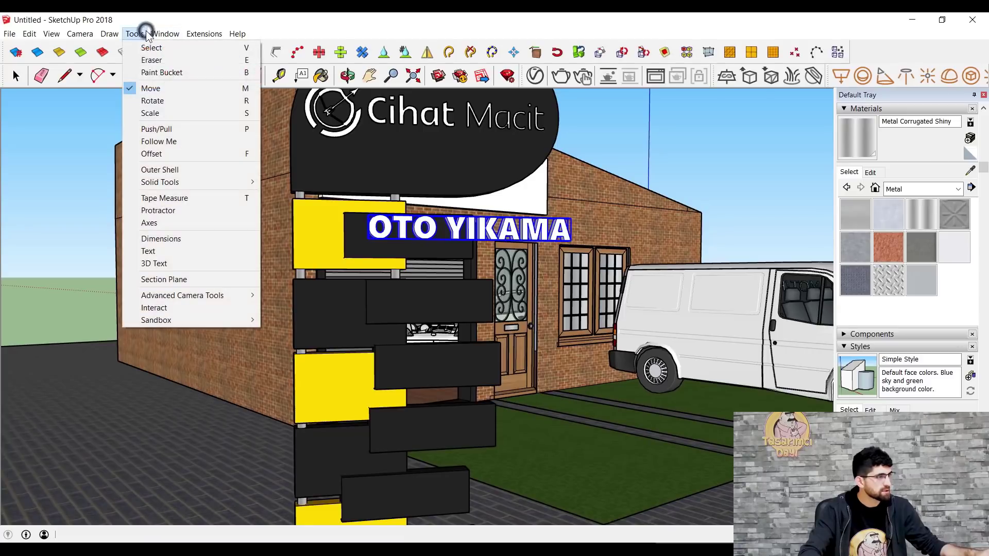
left_click(169, 261)
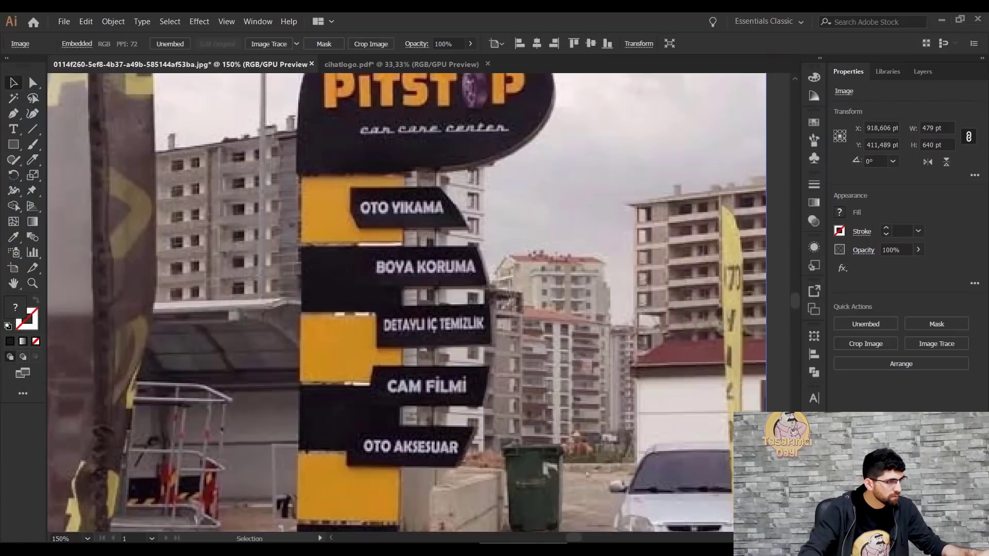
type("BOYA KORUMA")
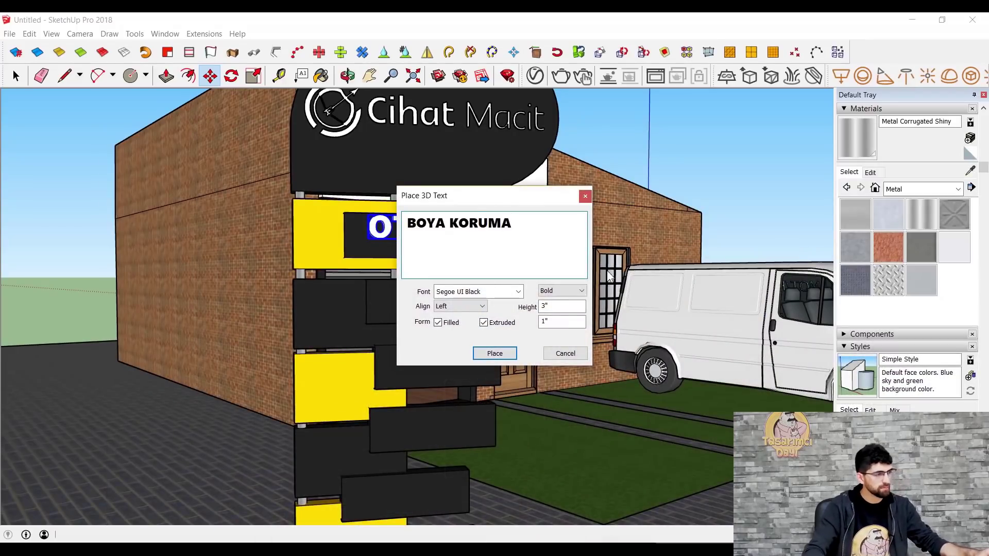
left_click(494, 353)
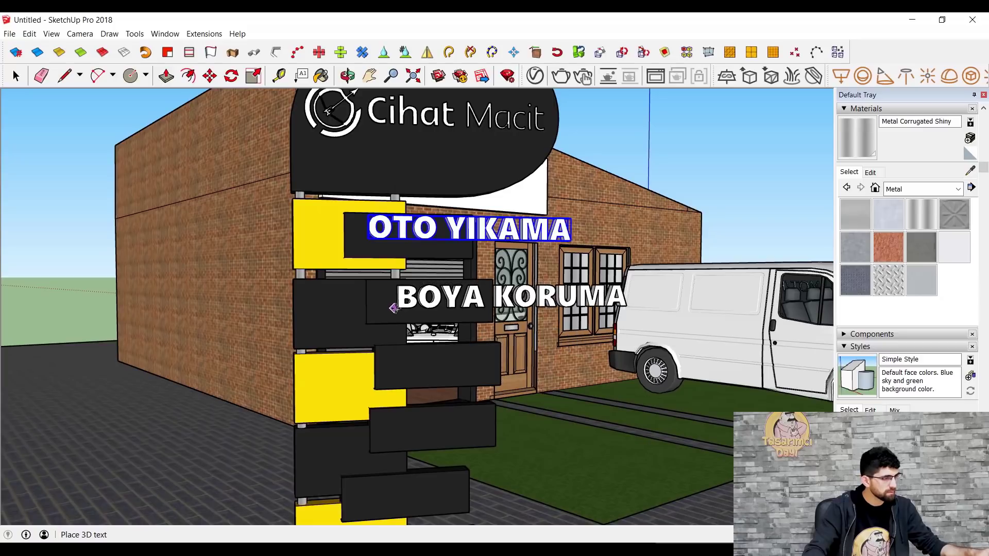
left_click(391, 311)
Adjust the OTO YIKAMA label's position on the top panel
key("alt+t")
key("3")
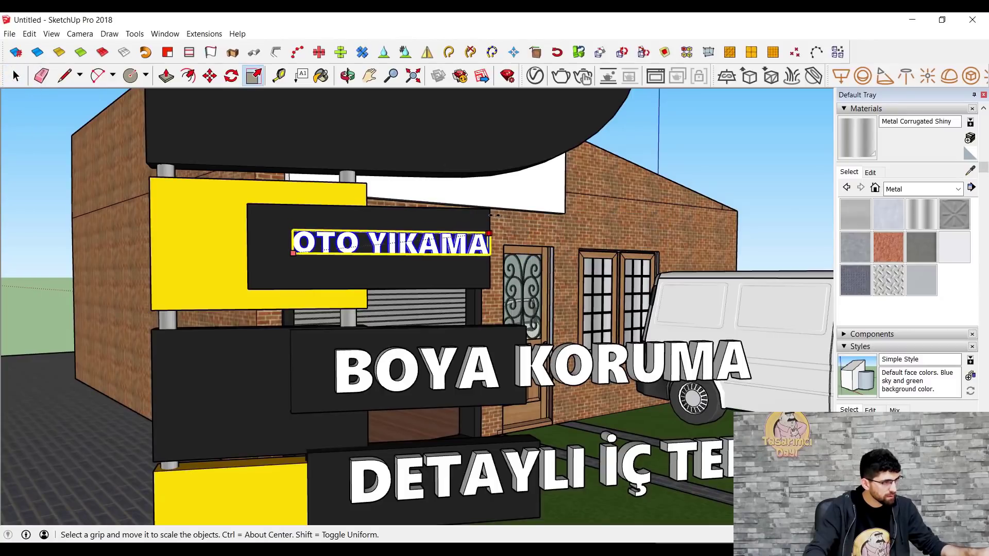
scroll(491, 215, "up", 2)
scroll(320, 272, "up", 2)
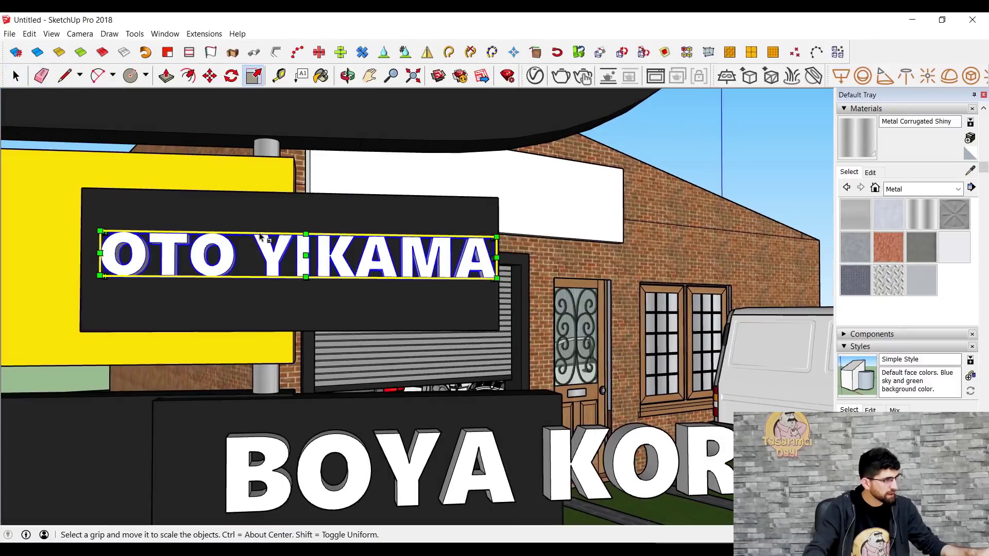
left_click(210, 76)
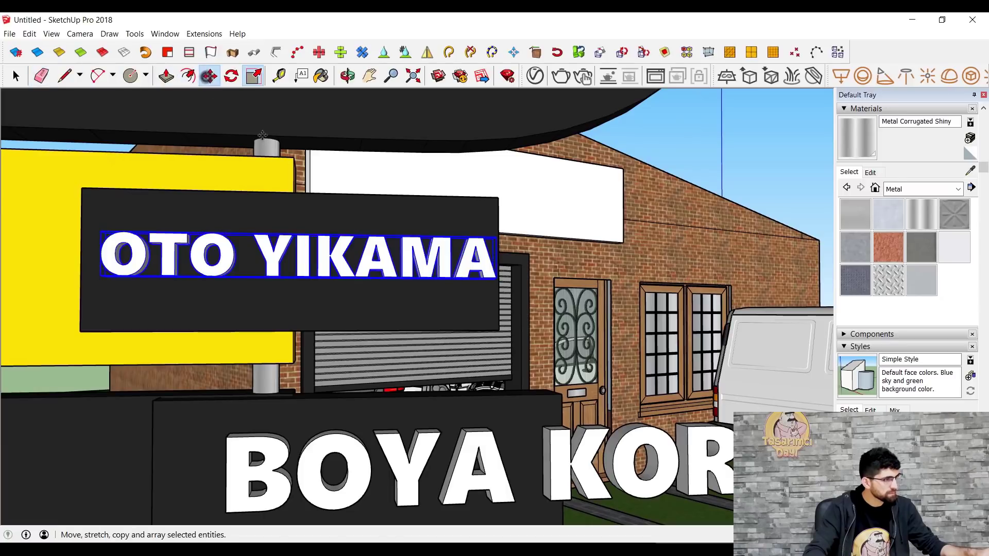
left_click(355, 255)
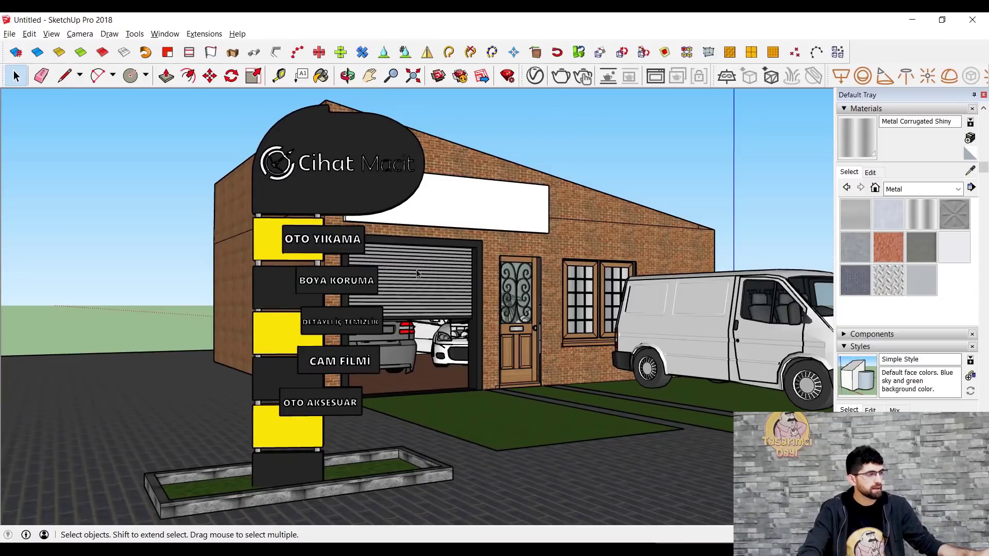
Orbit out to view the whole labelled totem sign
middle_click_drag(416, 273, 628, 174)
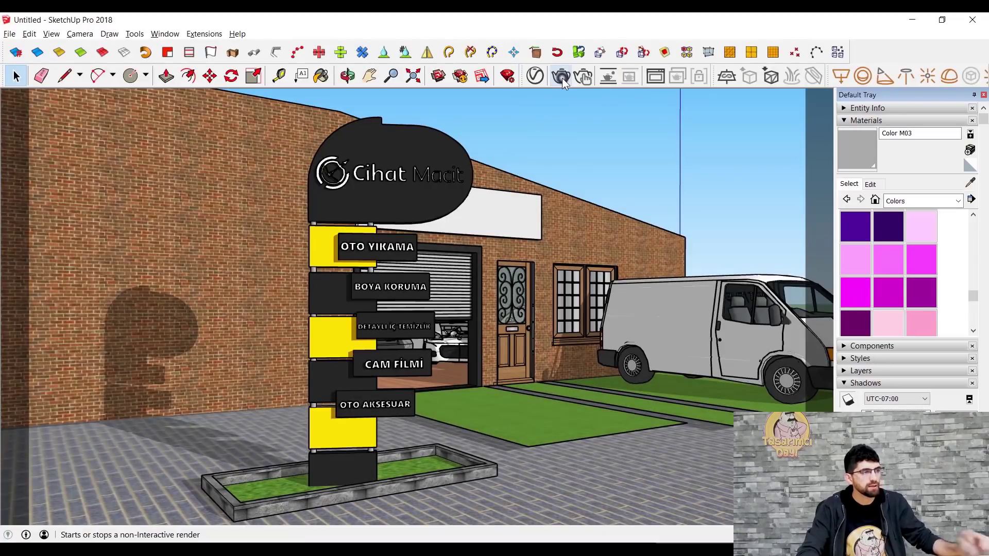
Render the scene in V-Ray and maximize the frame buffer window
left_click(561, 78)
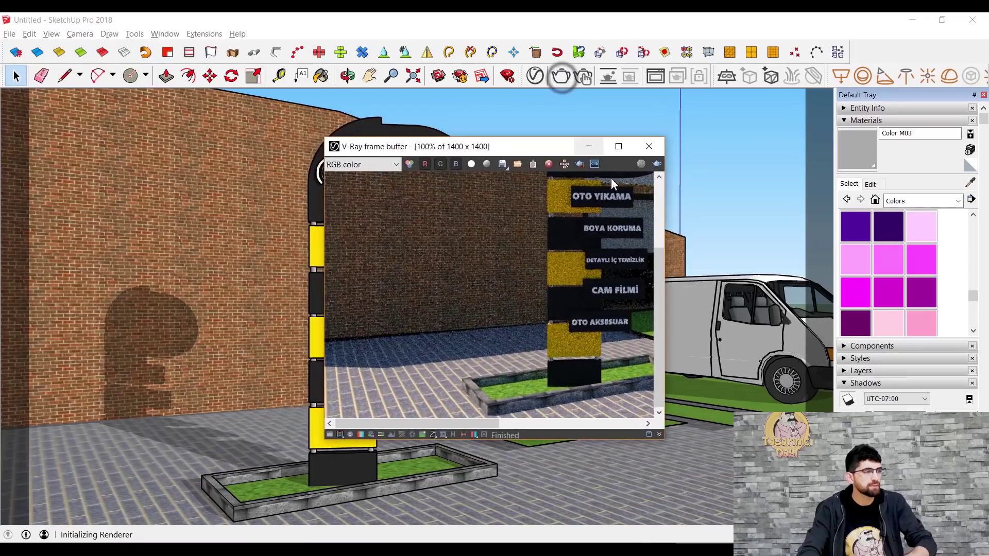
left_click(617, 147)
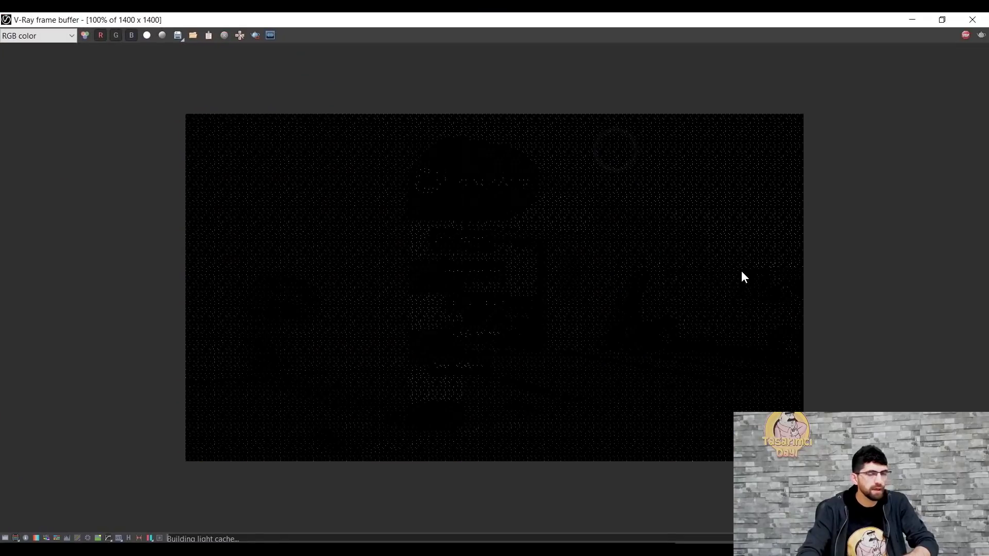